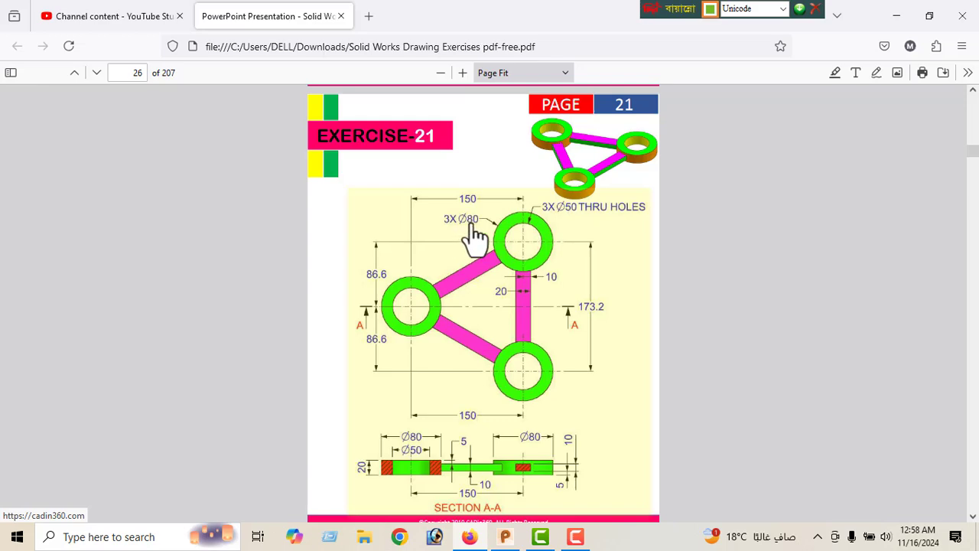
Switch from the exercise drawing to PowerShape and place a full circle of about radius 10 in the empty model
click(896, 16)
click(505, 536)
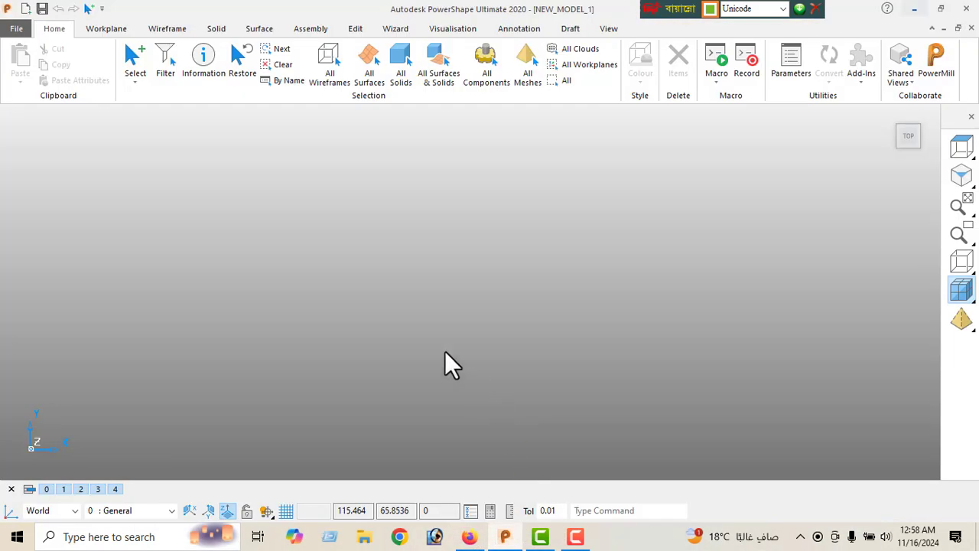
click(166, 29)
click(51, 58)
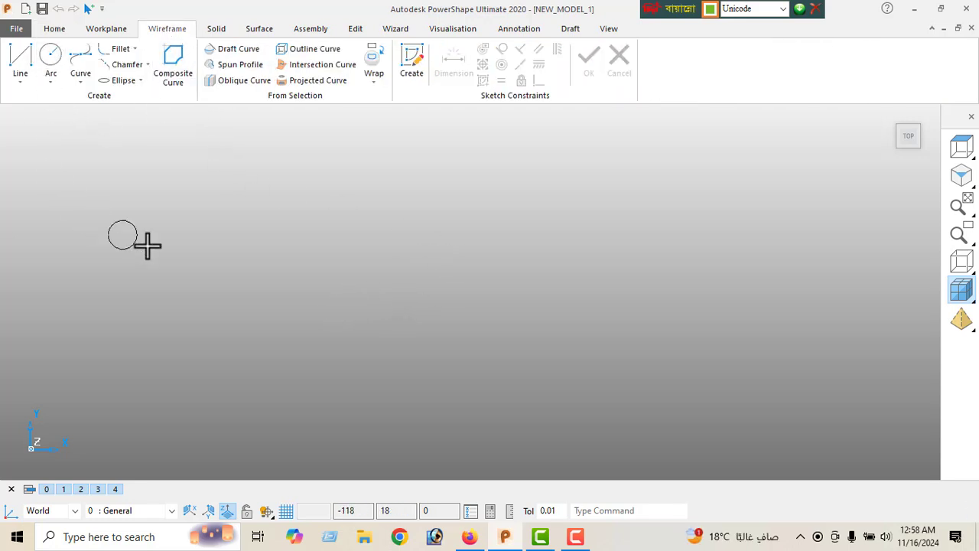
click(355, 294)
right_click(197, 217)
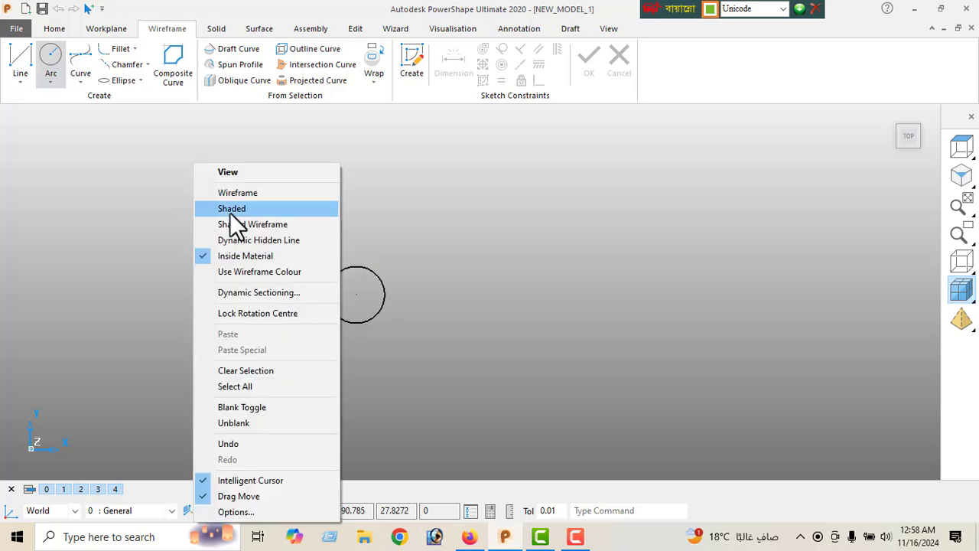
click(233, 170)
Define the circle by diameter and set its diameter to 80
double_click(360, 273)
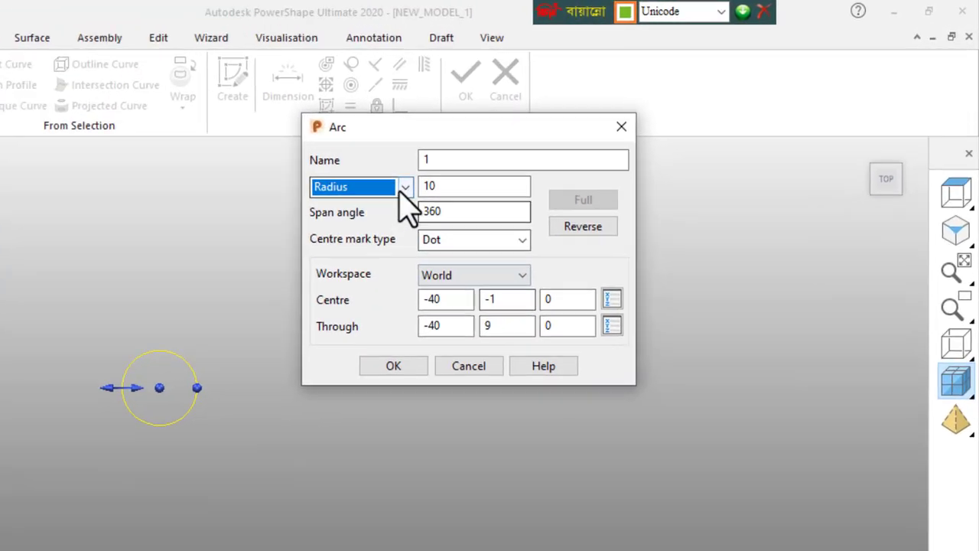
click(538, 144)
click(505, 170)
key(Tab)
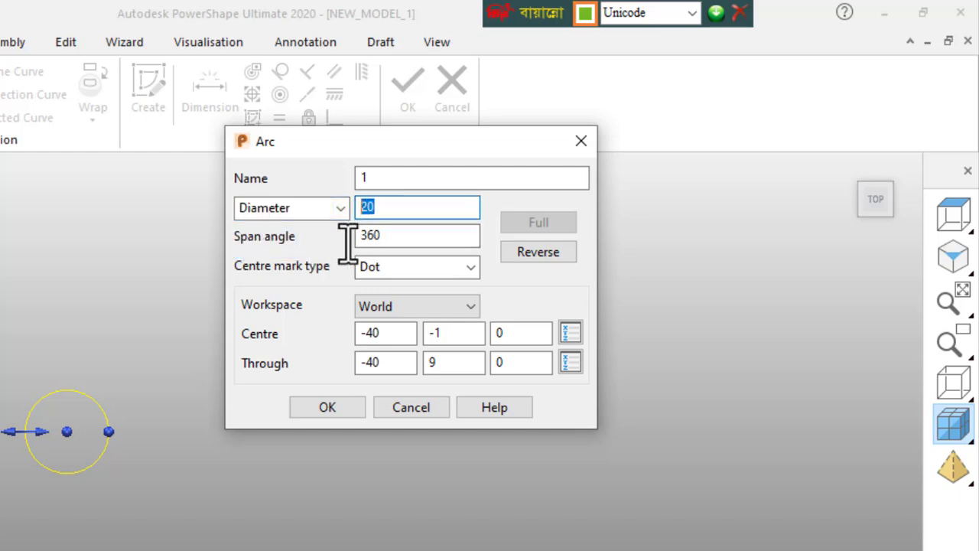
key(Return)
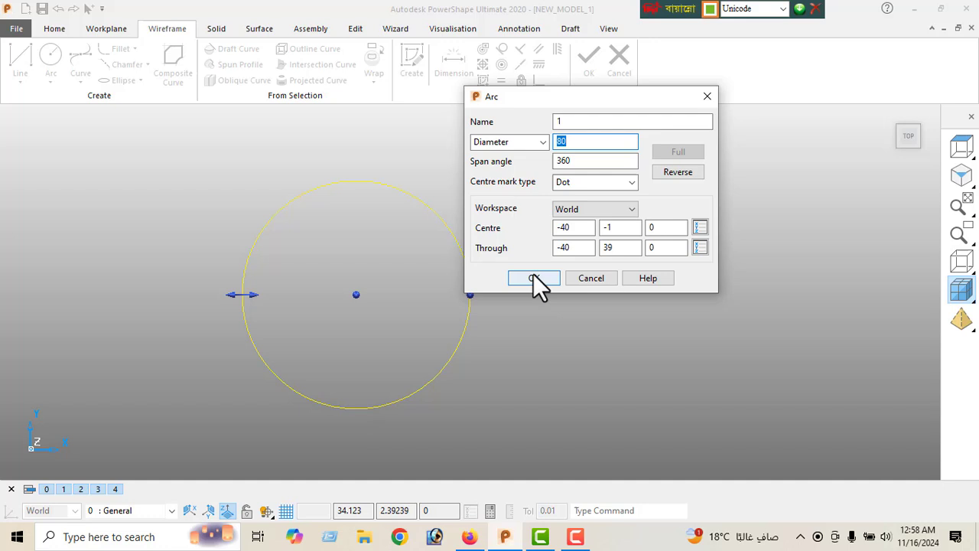
click(534, 277)
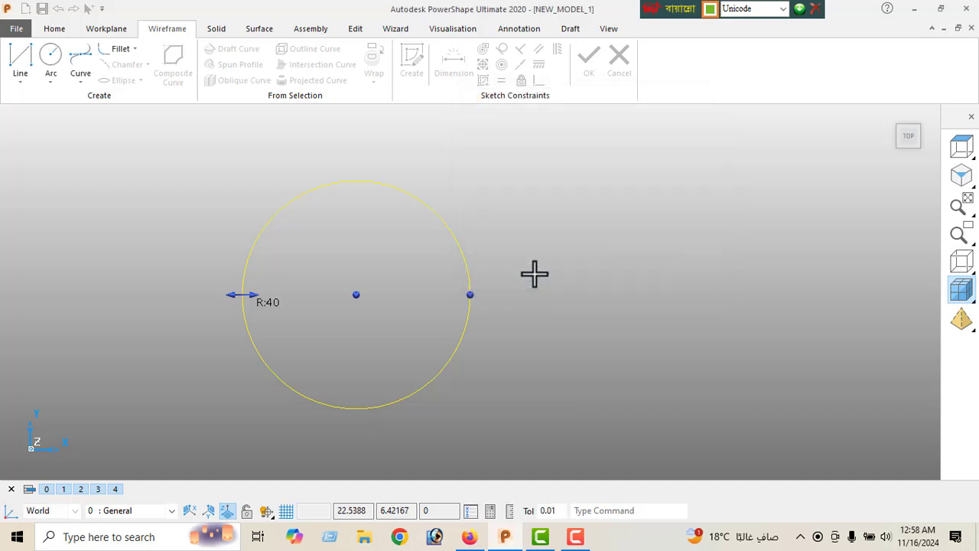
Check the centre distance in the exercise drawing, and draw a horizontal line about 162.5 long from the circle's centre towards +X
click(909, 137)
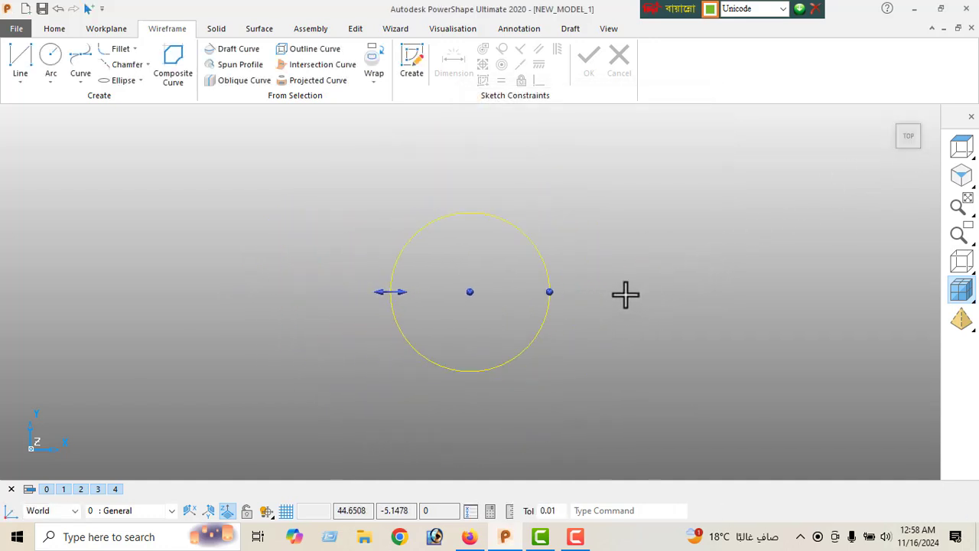
shift+middle_drag(618, 295, 443, 314)
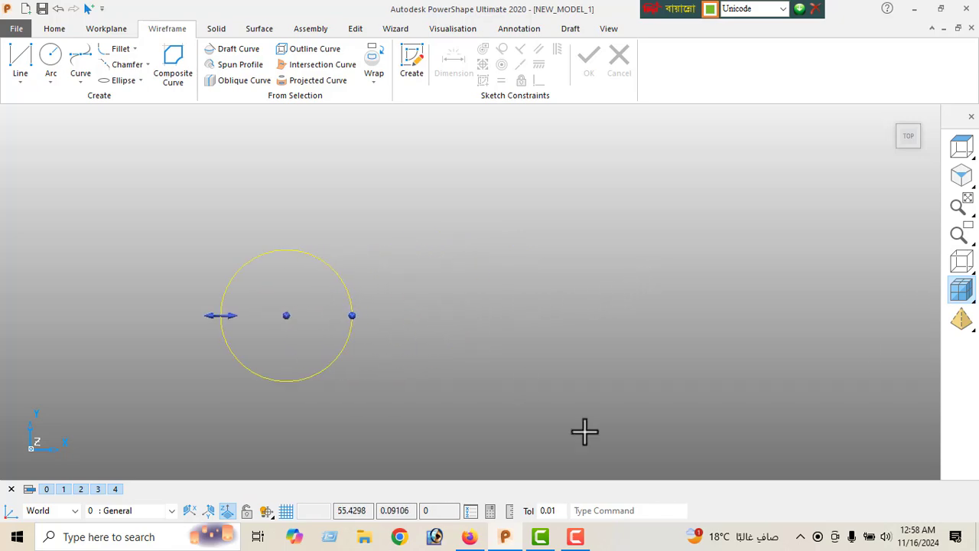
click(470, 536)
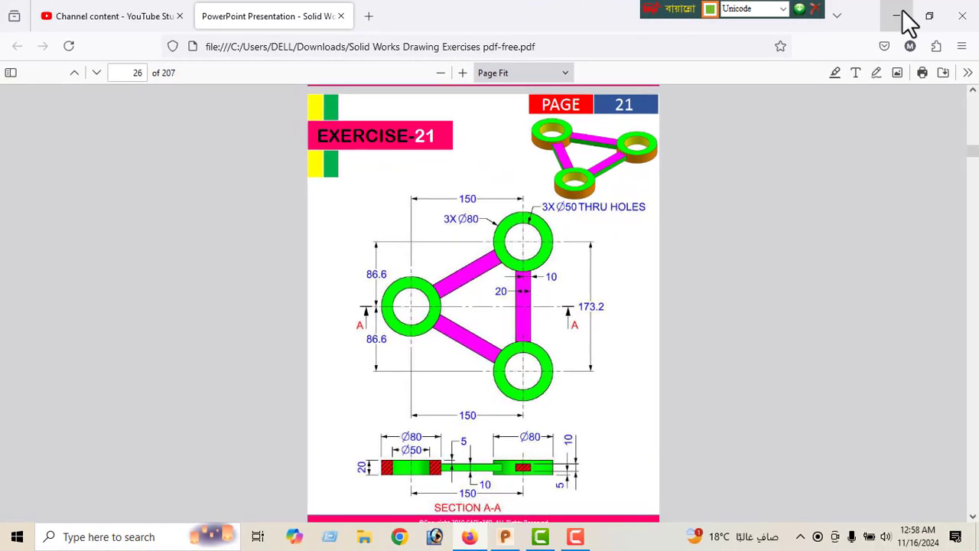
click(862, 22)
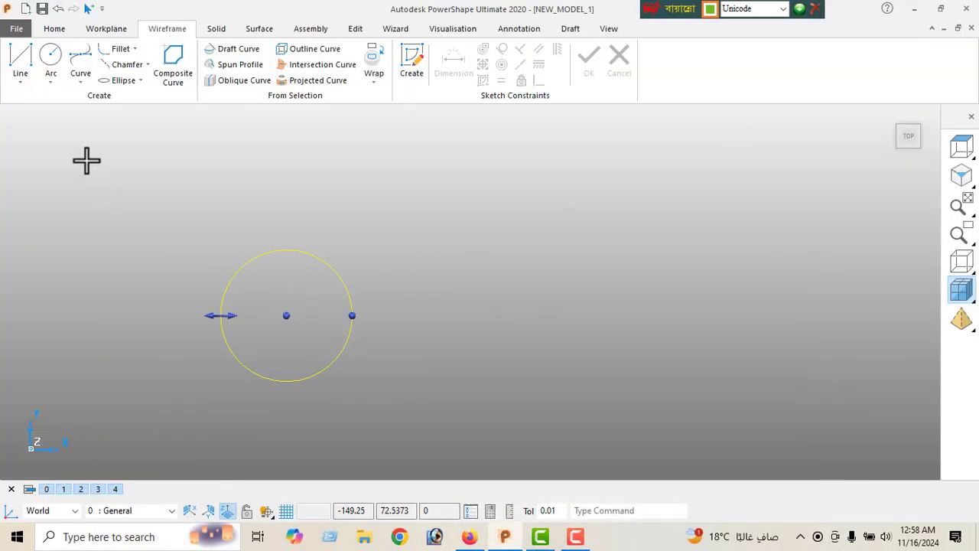
click(20, 82)
click(23, 104)
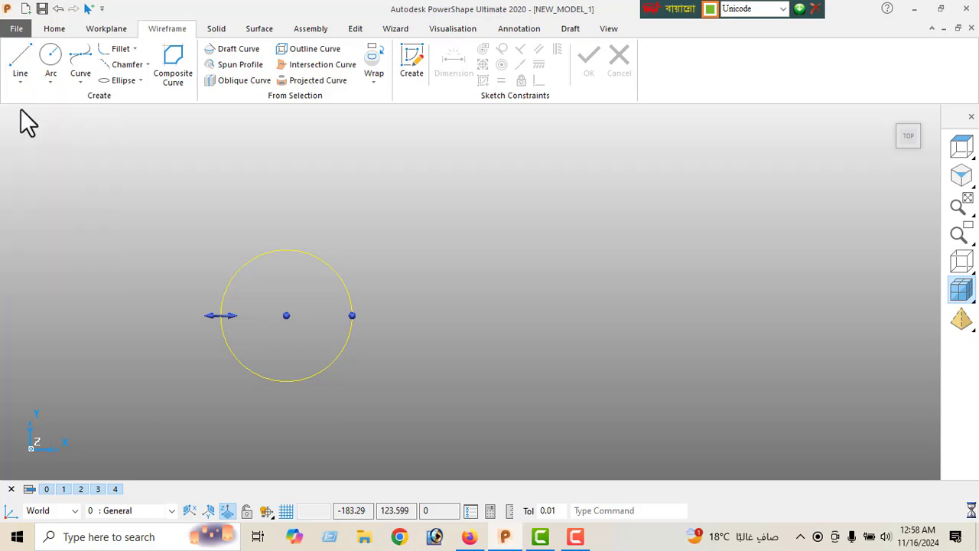
click(284, 317)
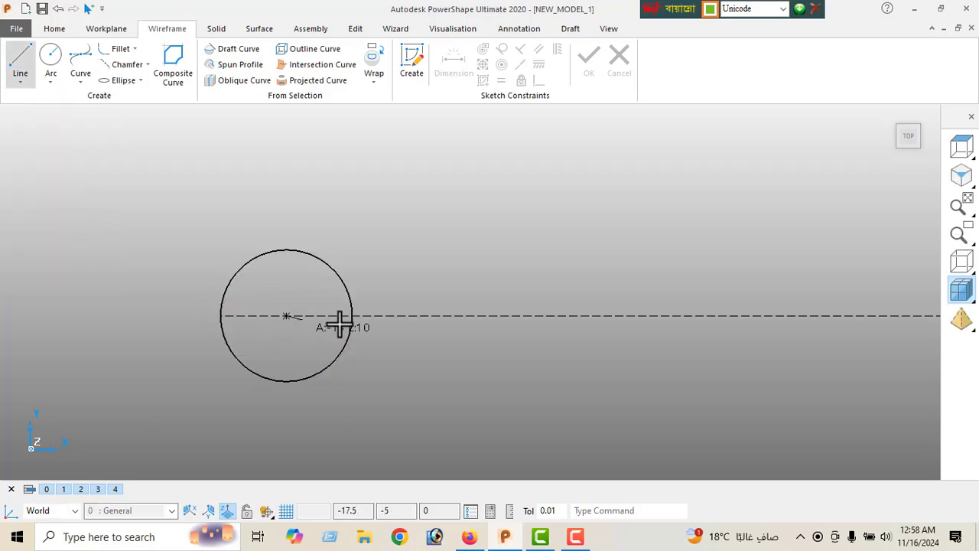
click(553, 316)
right_click(465, 226)
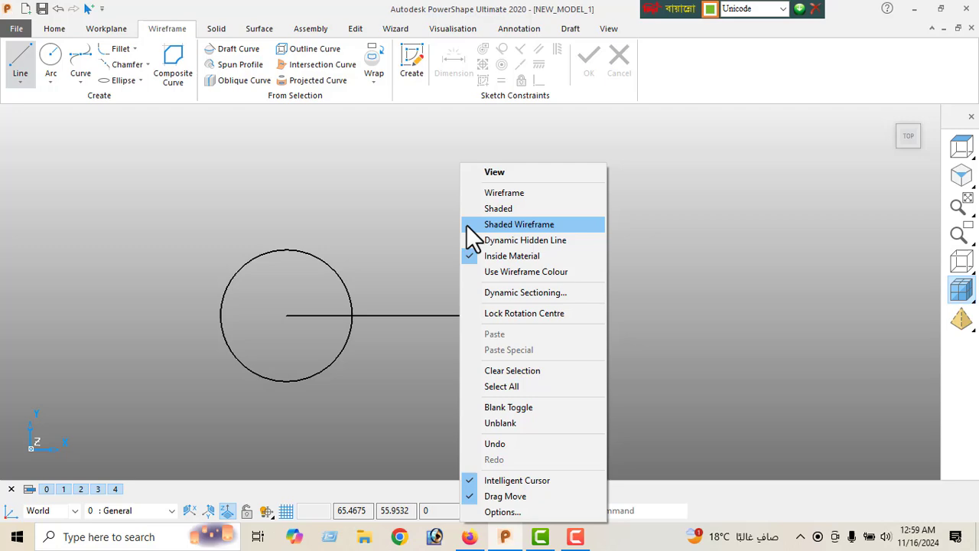
click(504, 176)
Set the horizontal line's length to 150
click(486, 315)
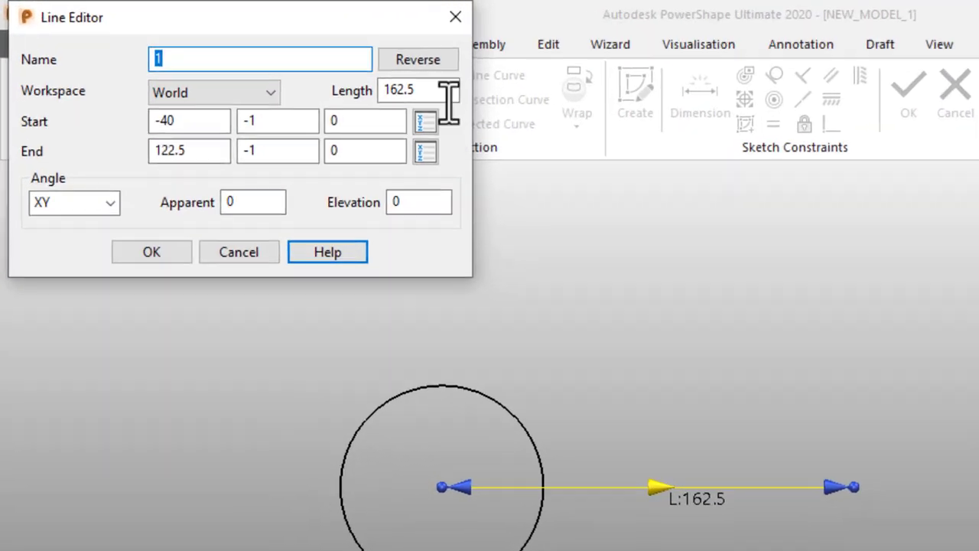
drag(286, 63, 229, 72)
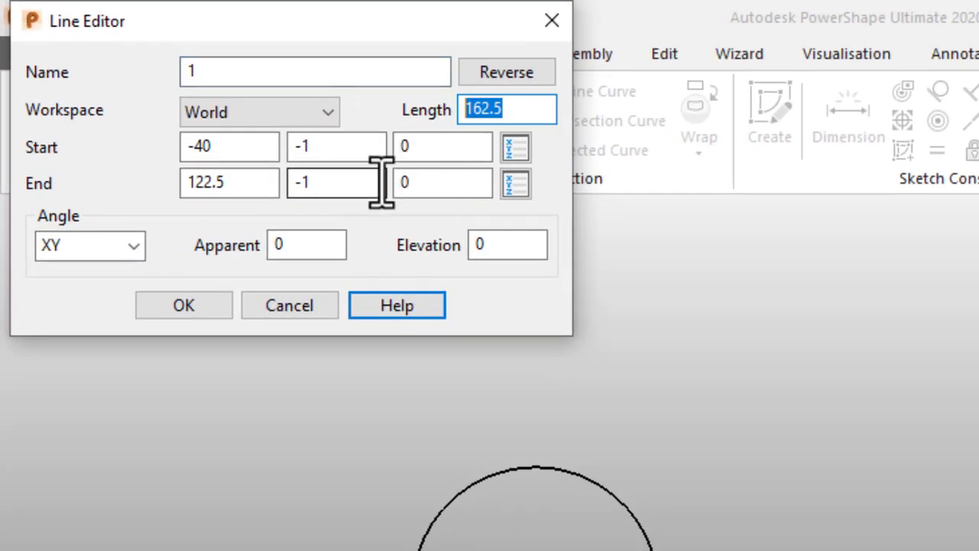
text(150)
key(Return)
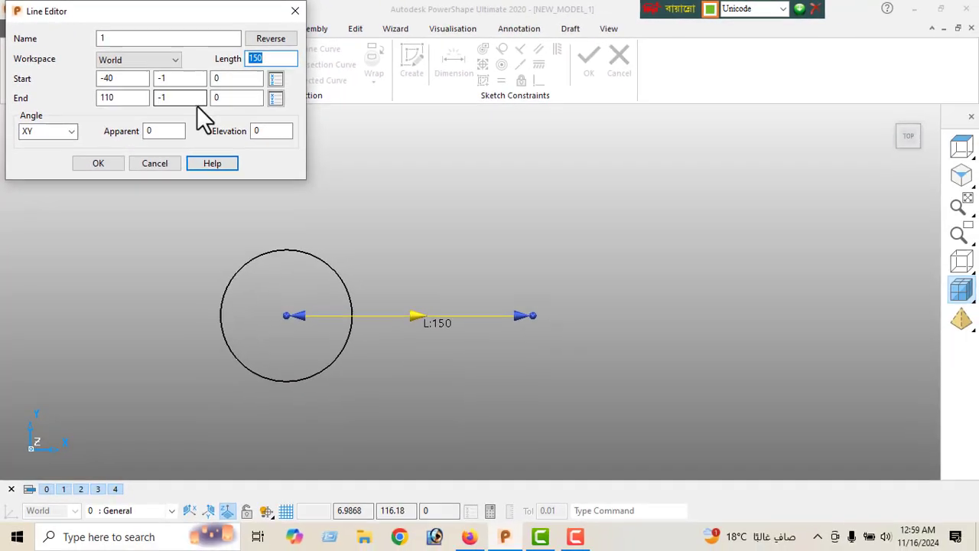
click(83, 164)
Draw a vertical line about 60 long upward from the free end of the horizontal line
click(20, 60)
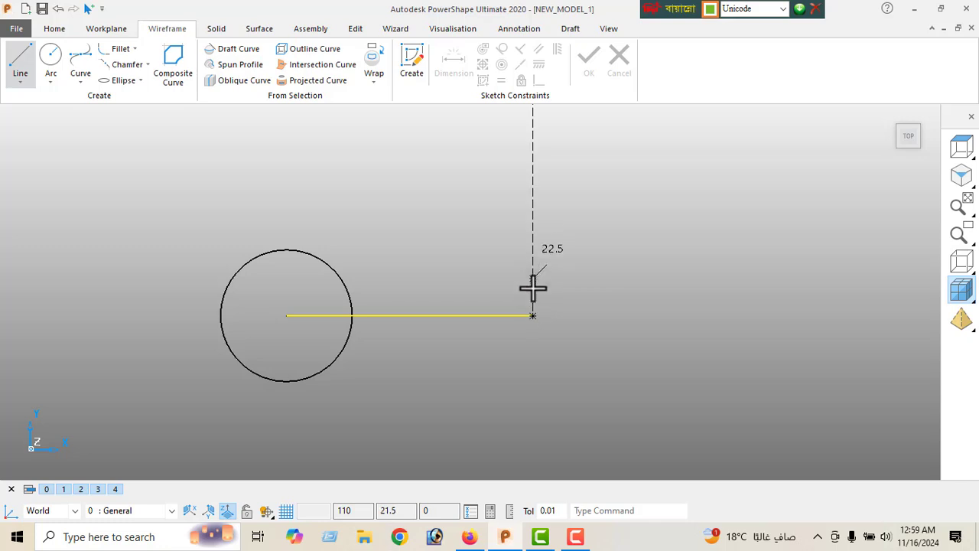
click(533, 314)
click(533, 217)
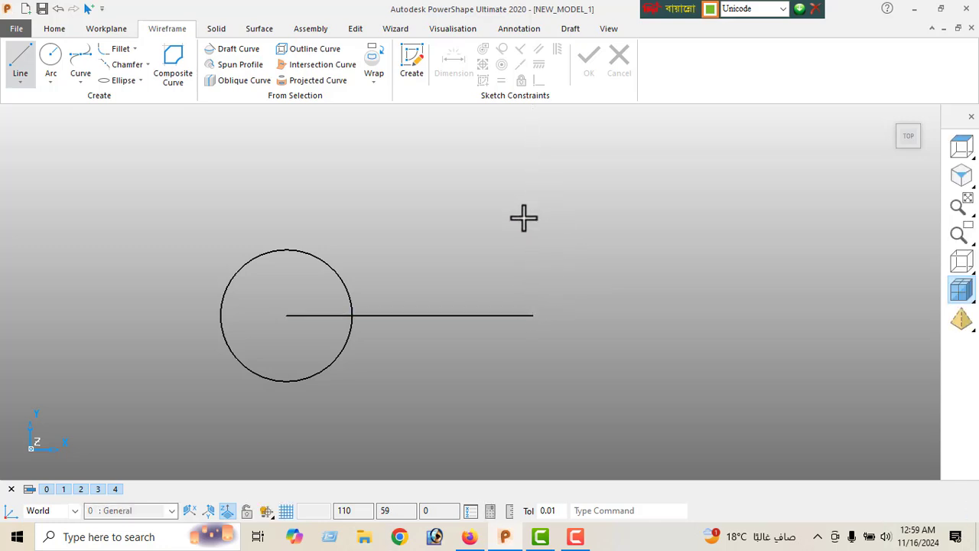
right_click(514, 167)
click(549, 175)
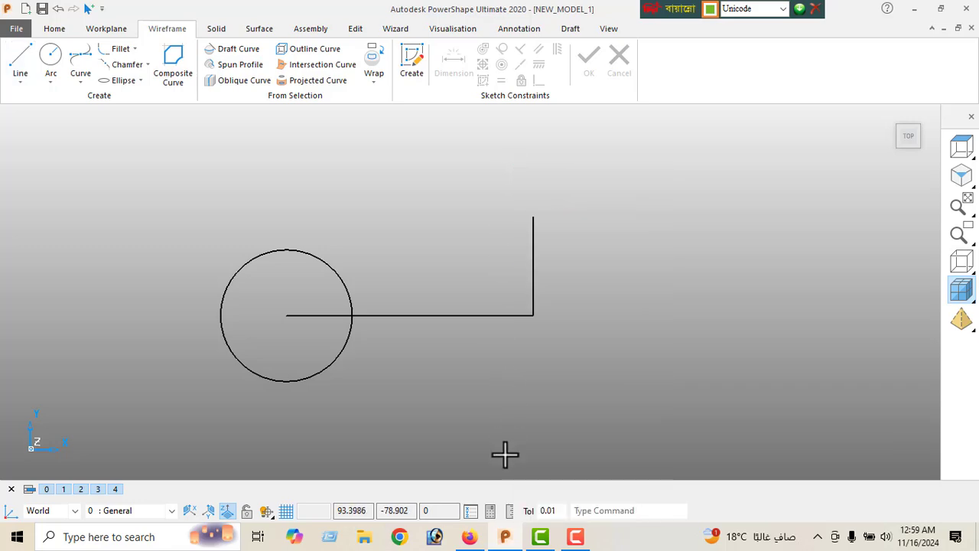
Check the vertical offset in the exercise drawing and set the vertical line's length to 86.6
click(470, 538)
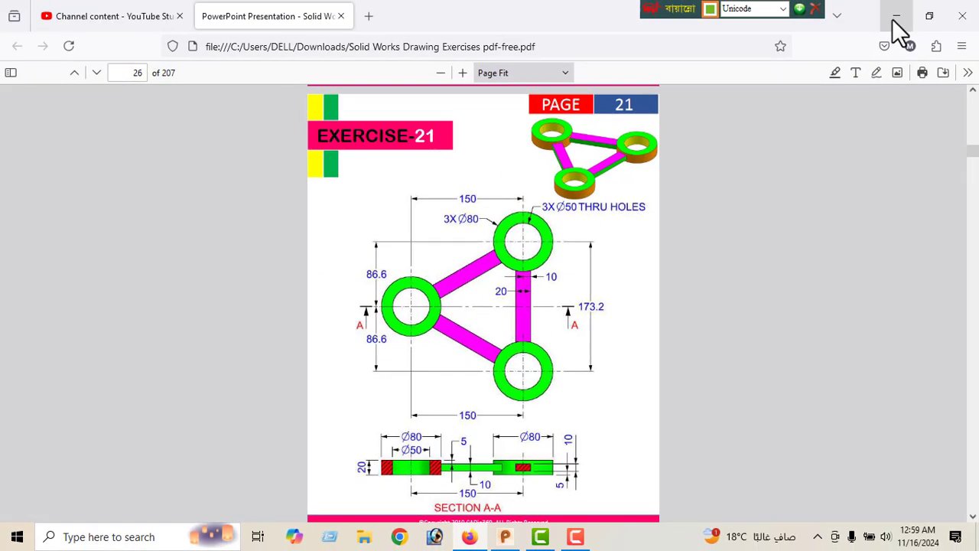
click(893, 13)
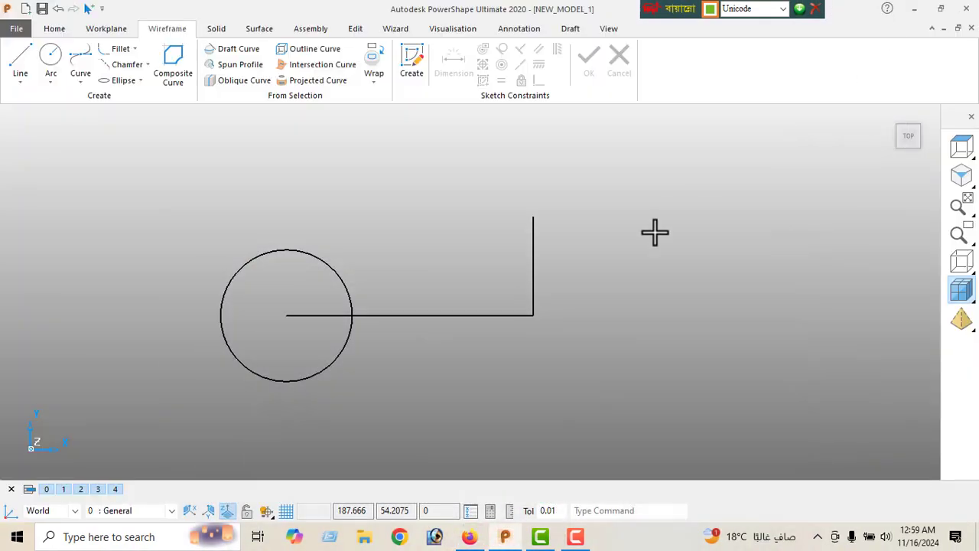
double_click(534, 247)
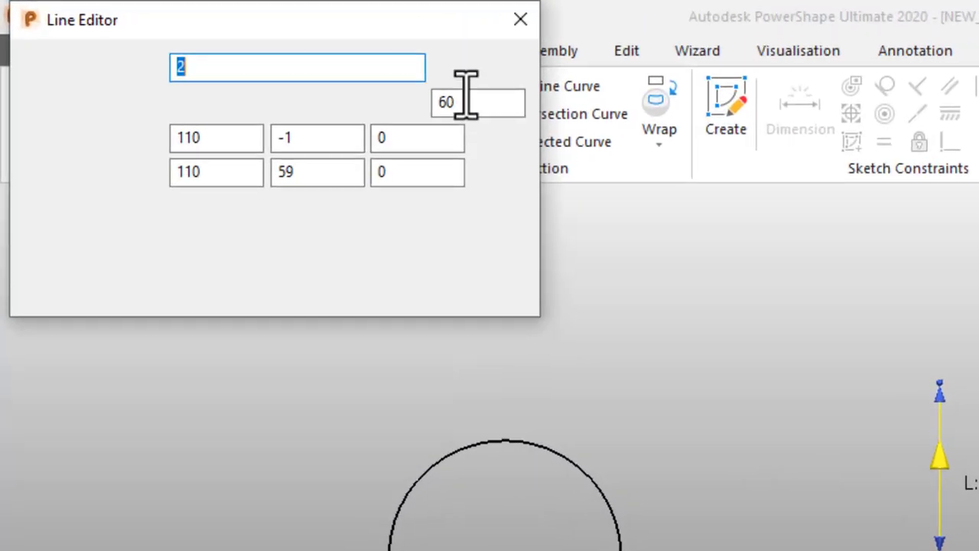
drag(471, 102, 435, 137)
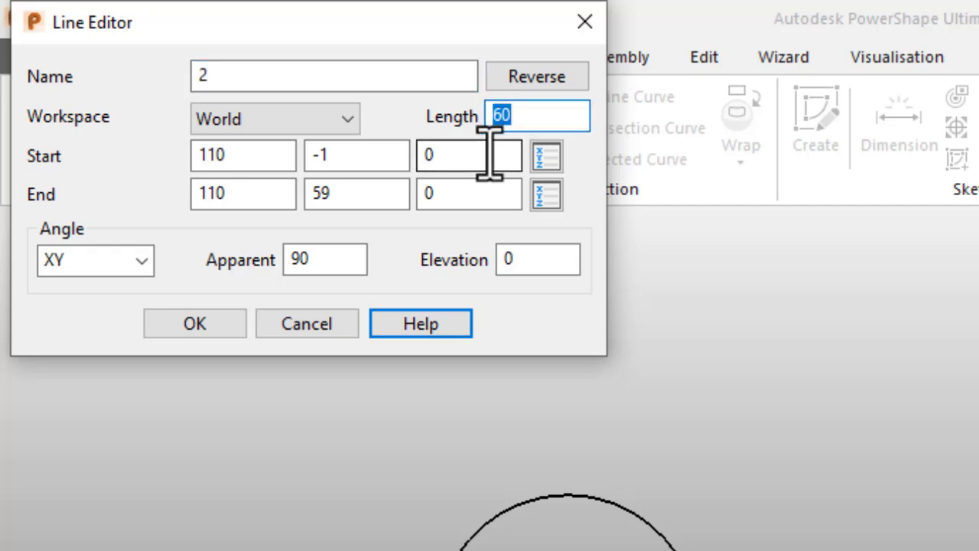
text(86.6)
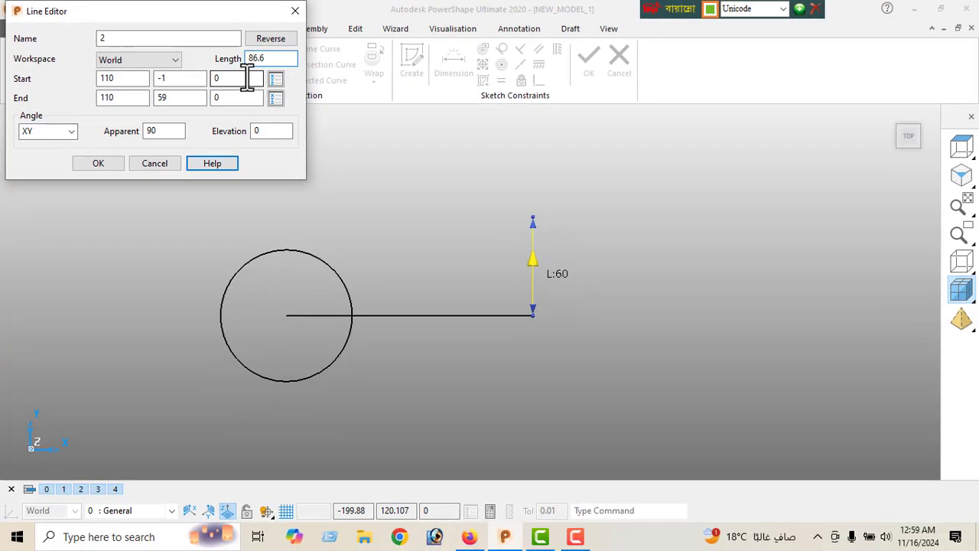
key(Return)
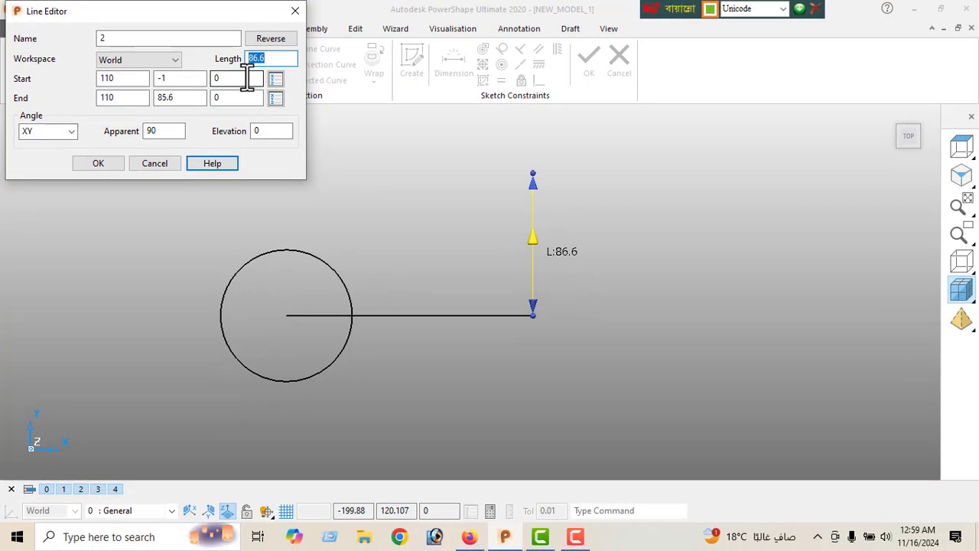
click(109, 161)
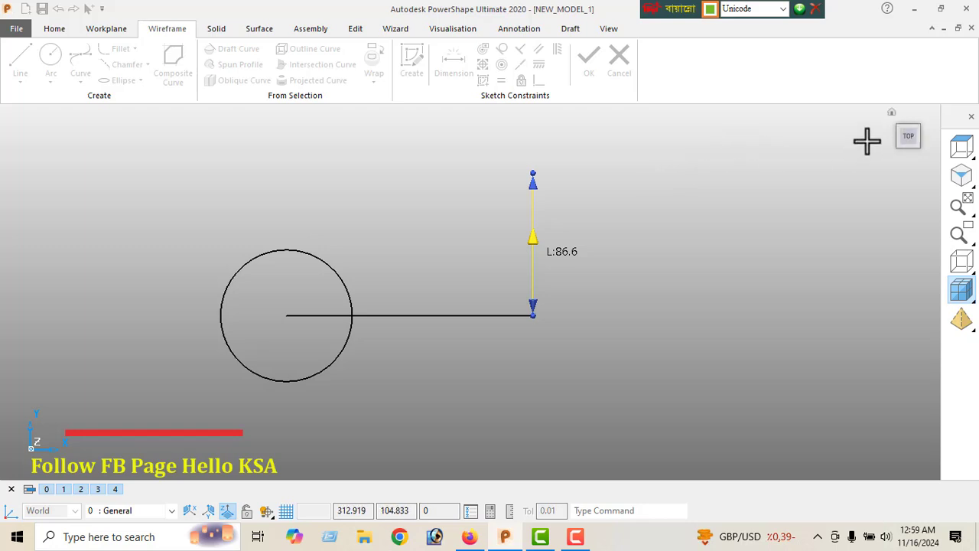
Copy the circle once from its centre to the upper end of the vertical line, offset 150 in X and 86.6 in Y
click(908, 135)
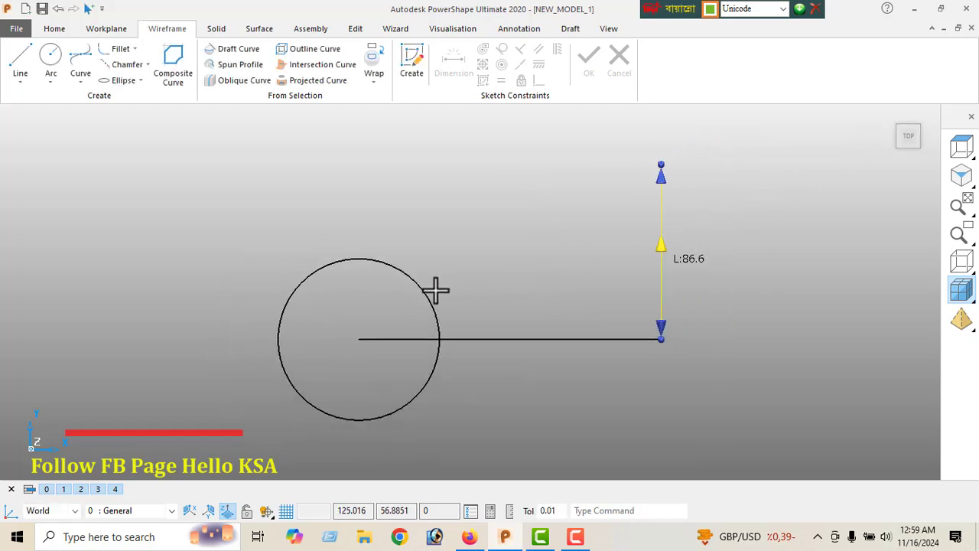
click(422, 290)
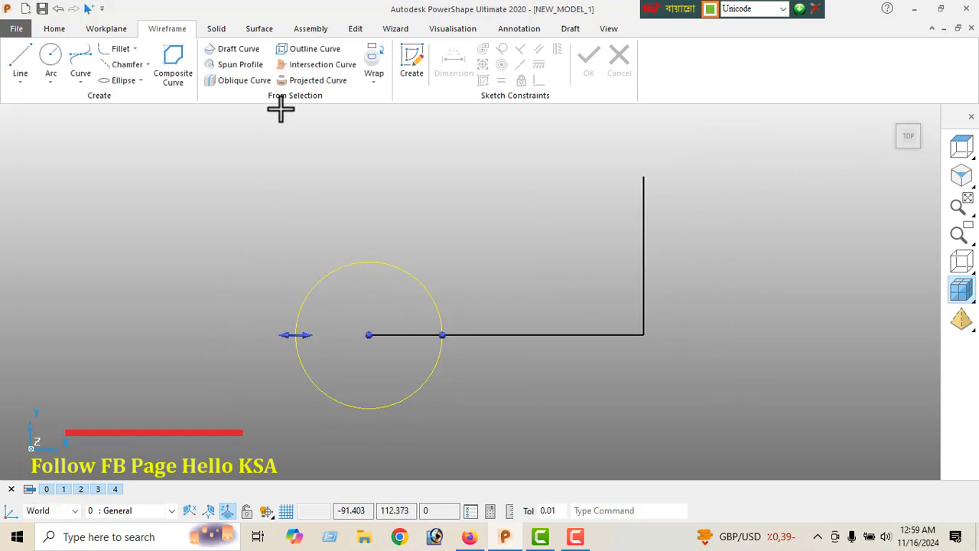
click(355, 29)
click(84, 65)
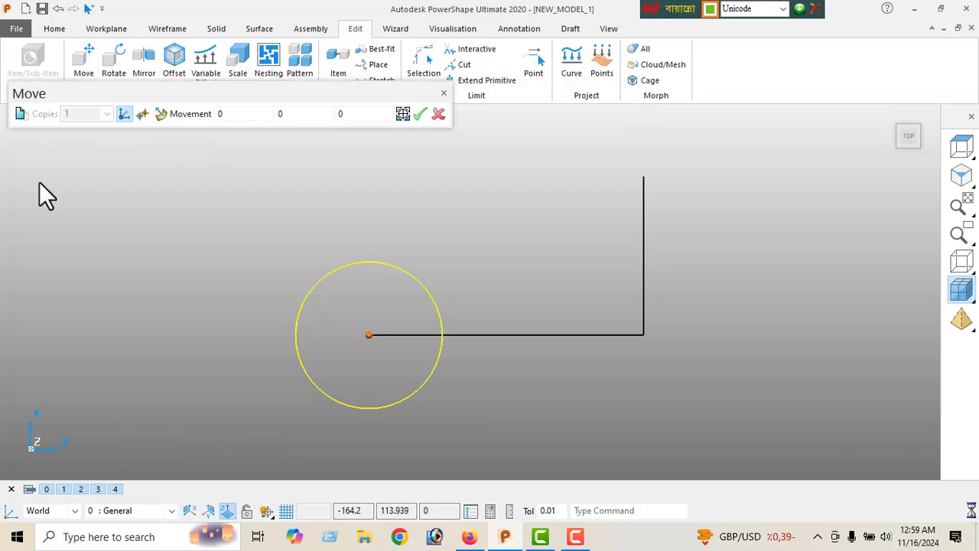
click(21, 114)
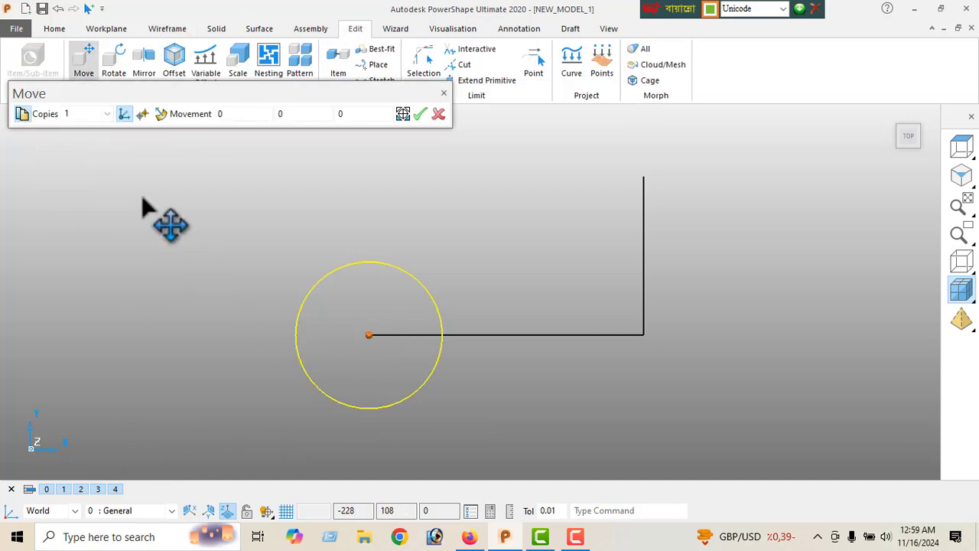
click(643, 177)
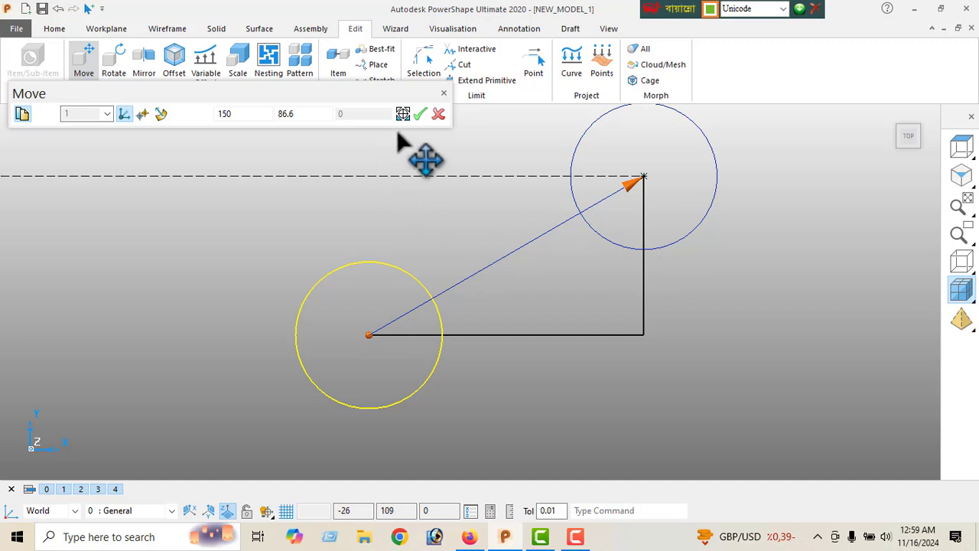
click(420, 114)
click(438, 114)
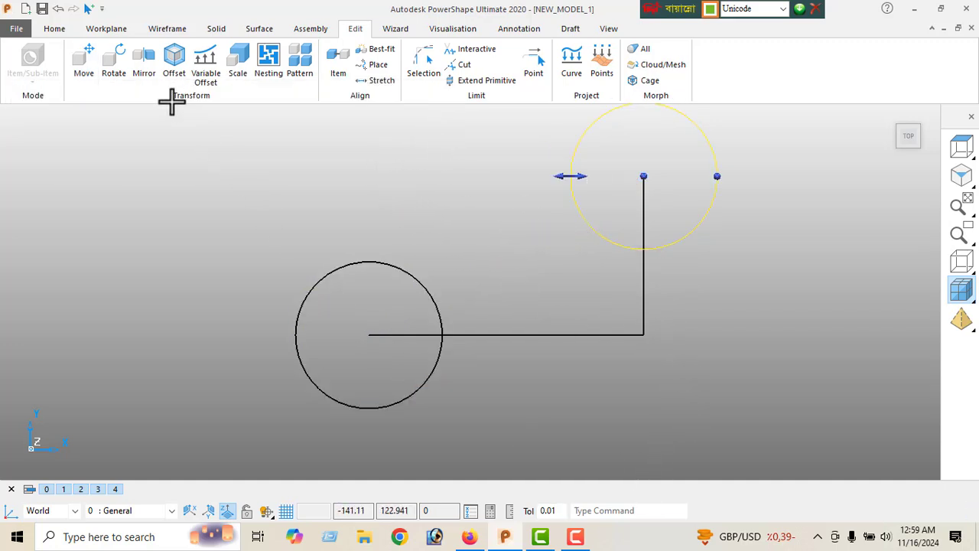
Mirror a copy of the upper circle about the horizontal line, keeping the original
click(145, 76)
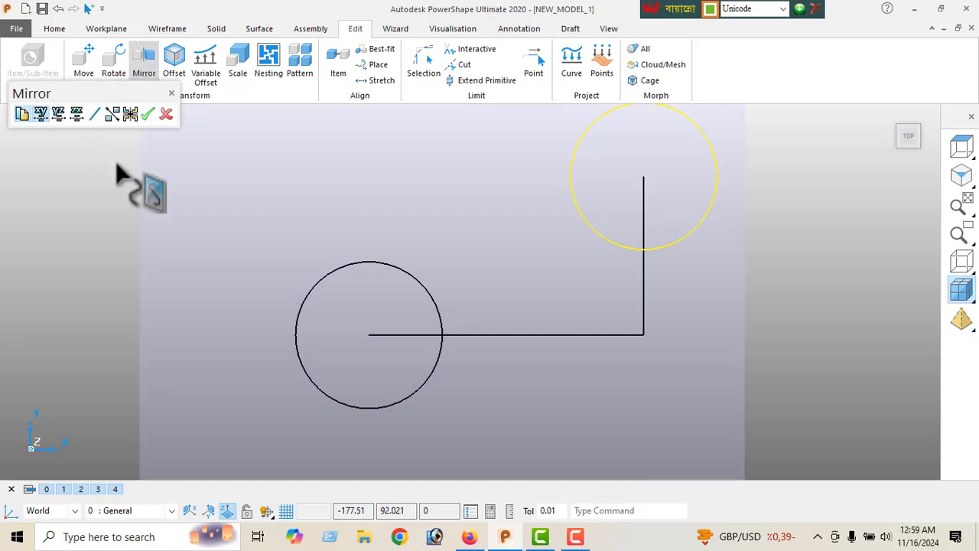
click(112, 114)
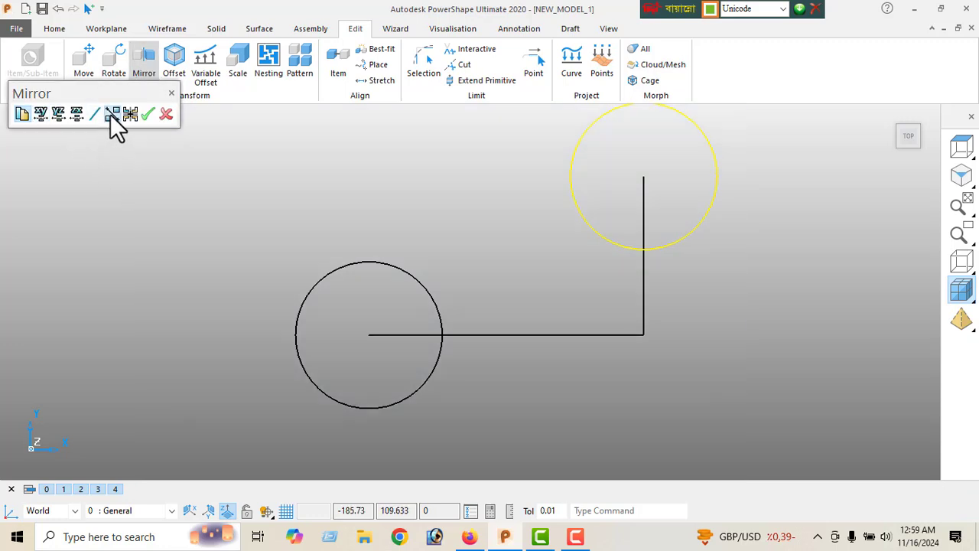
click(507, 334)
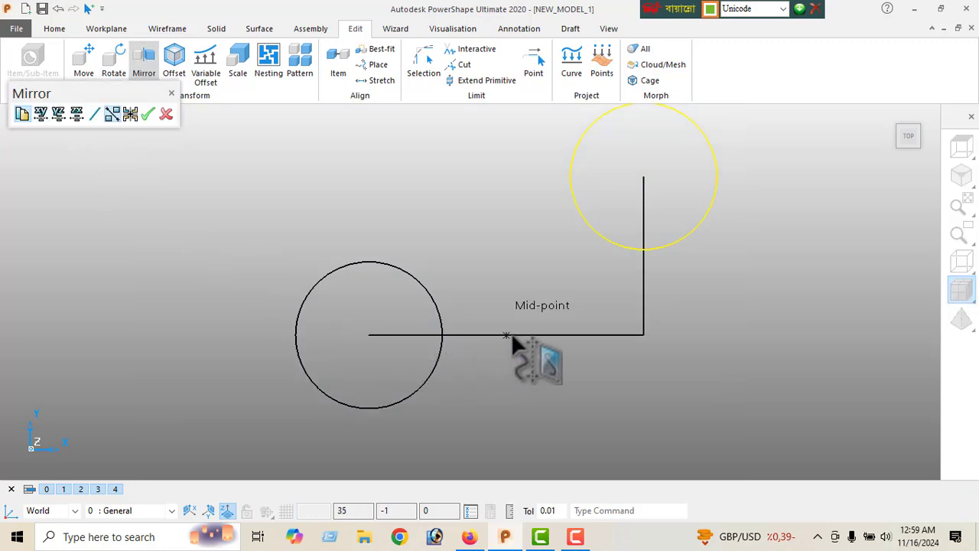
click(644, 443)
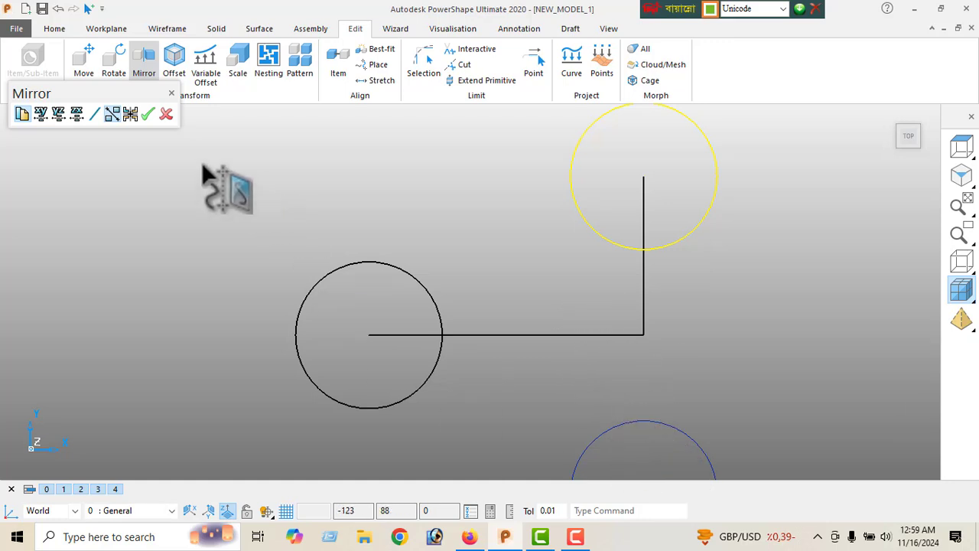
click(145, 117)
click(166, 114)
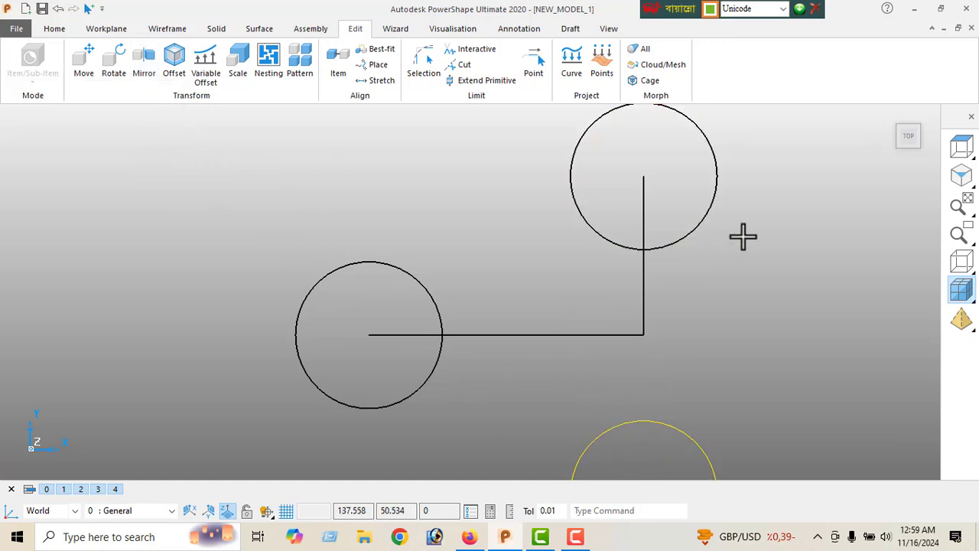
Delete the horizontal line and stretch the vertical line's lower end to the centre of the lower circle
click(957, 151)
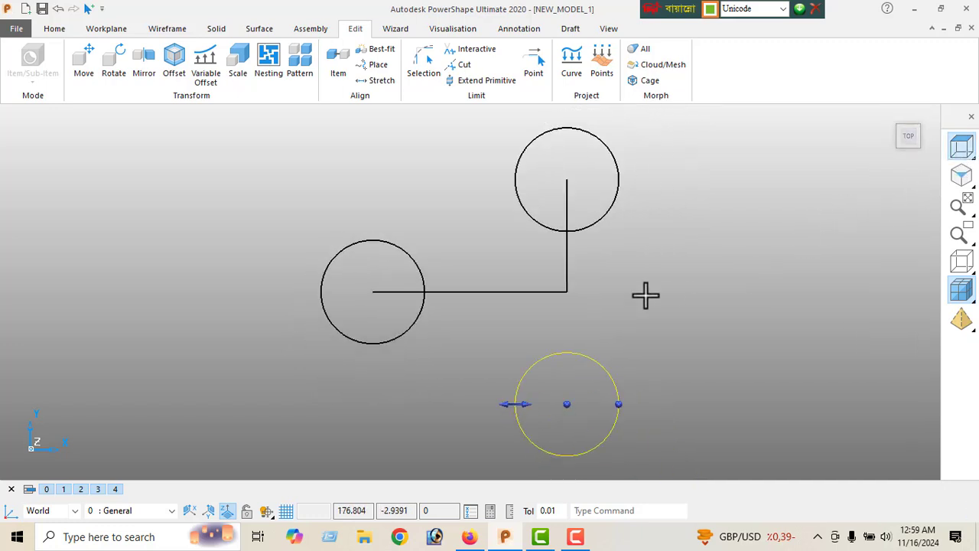
click(578, 296)
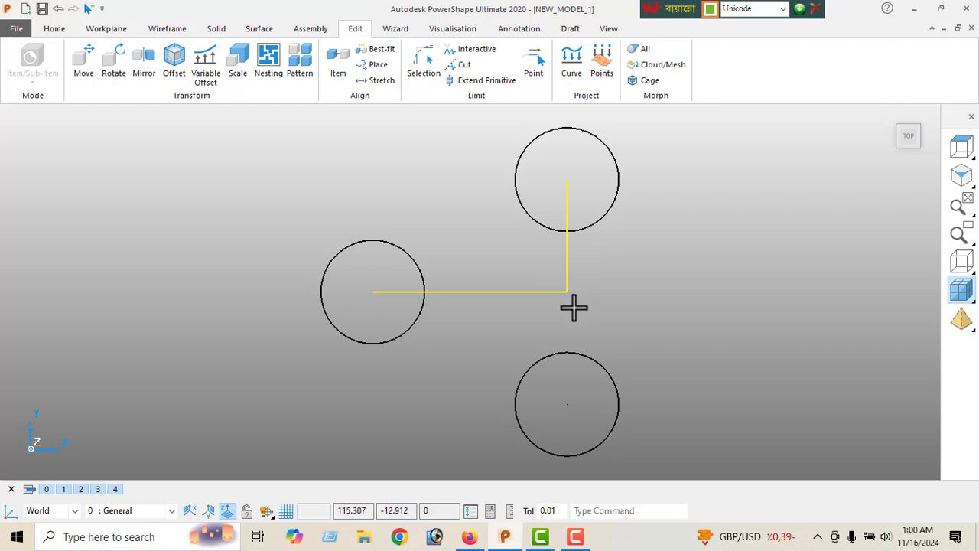
click(505, 290)
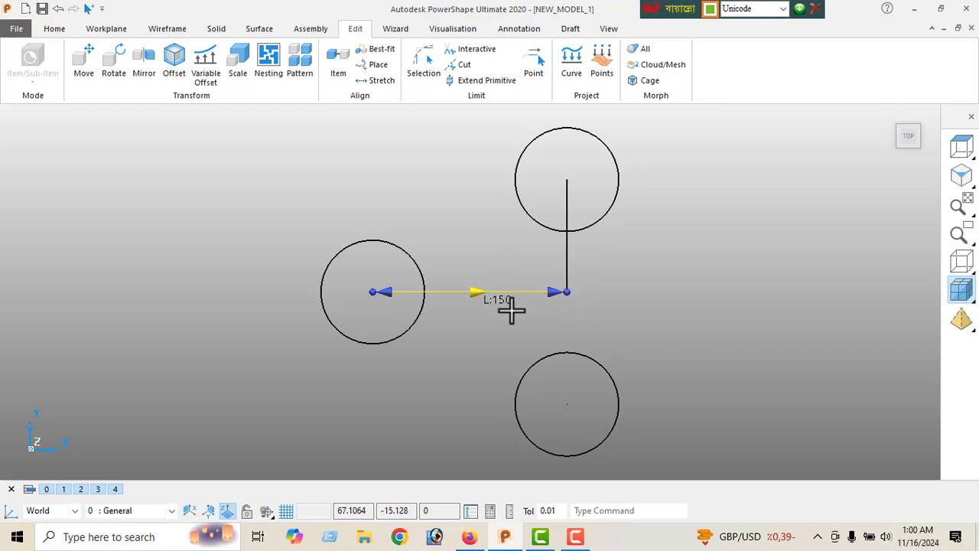
key(Delete)
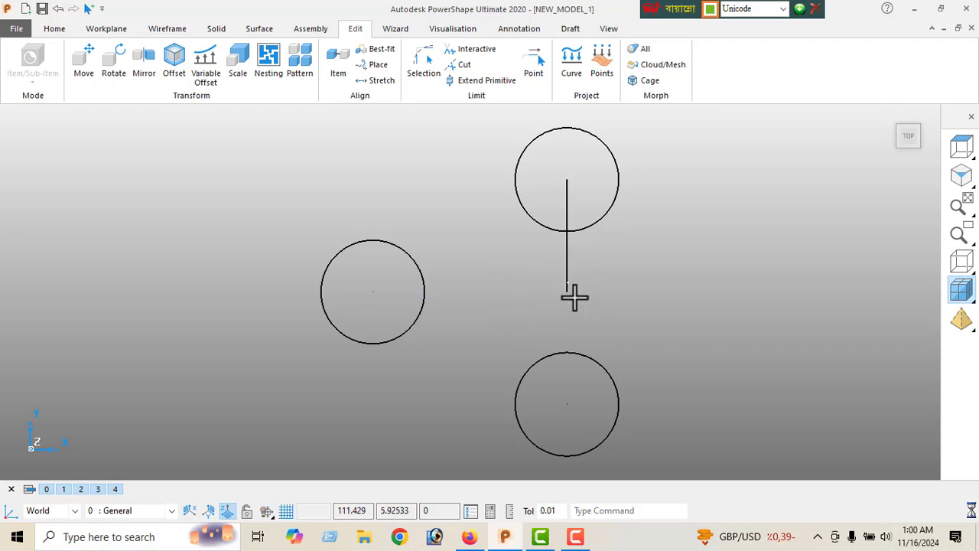
click(569, 290)
drag(567, 285, 567, 396)
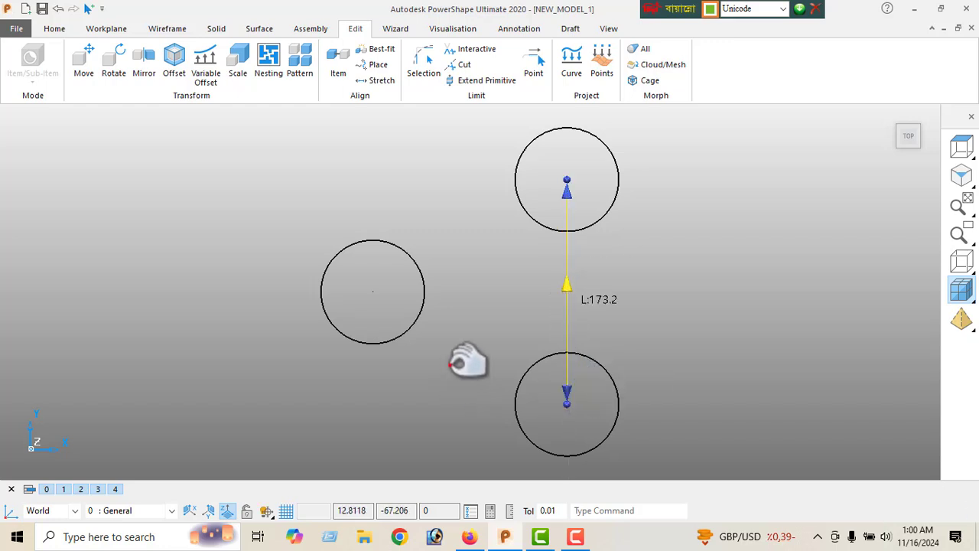
Offset one copy of the vertical line by a distance of 10 to each side
click(175, 63)
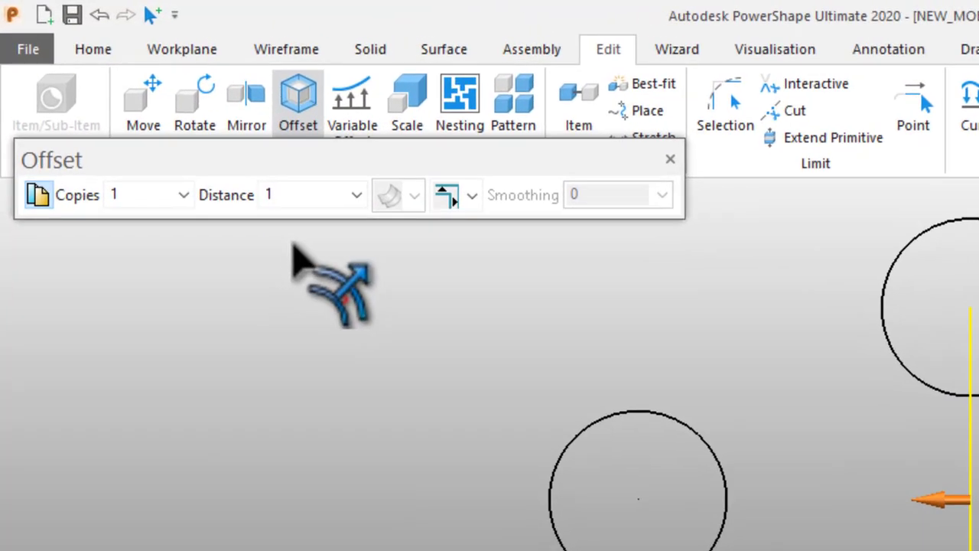
double_click(297, 202)
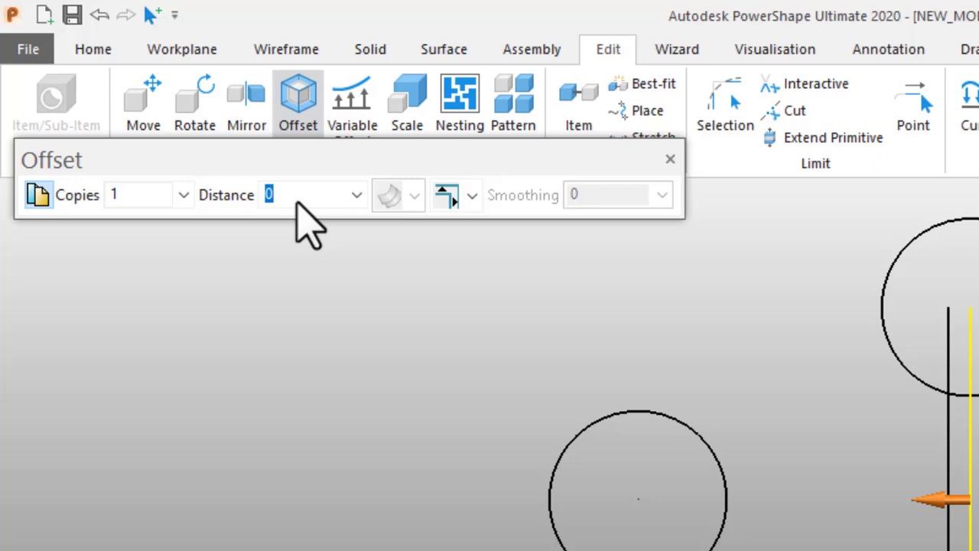
text(-10)
key(Return)
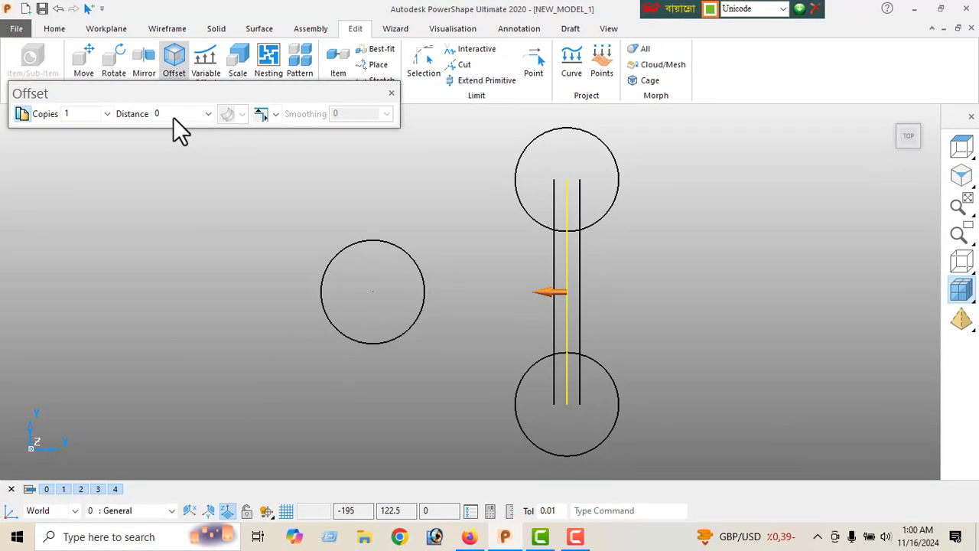
click(390, 92)
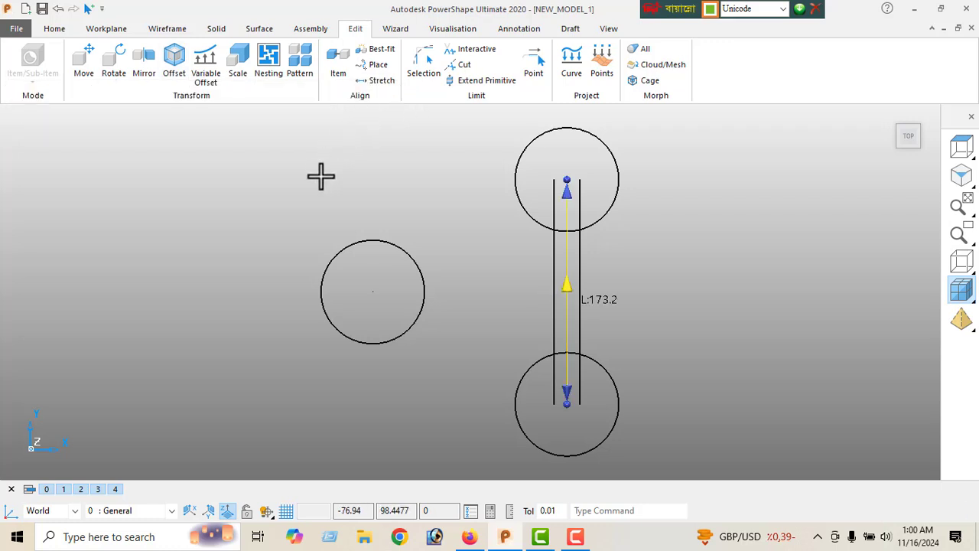
Trim the three vertical lines where they run inside the upper and lower circles, and delete the middle line
click(470, 50)
click(579, 198)
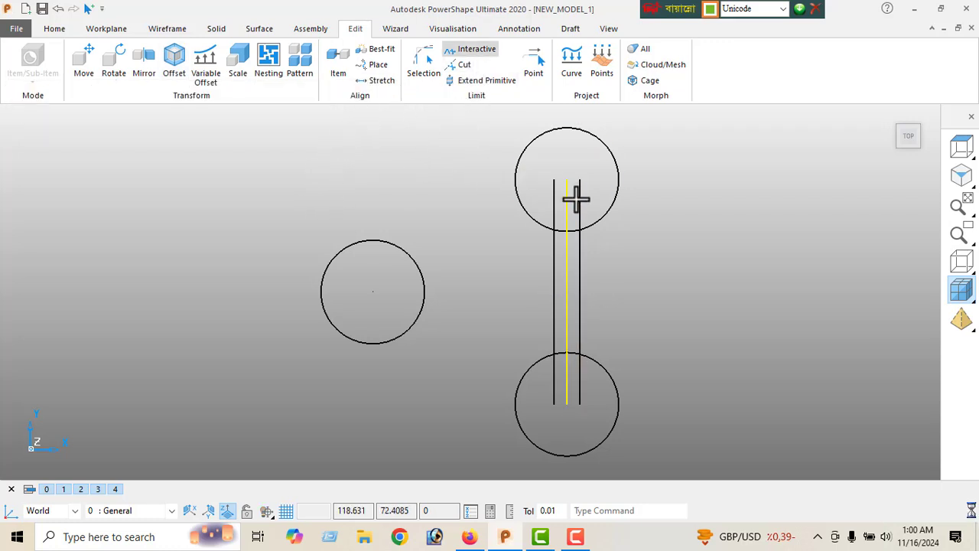
click(569, 200)
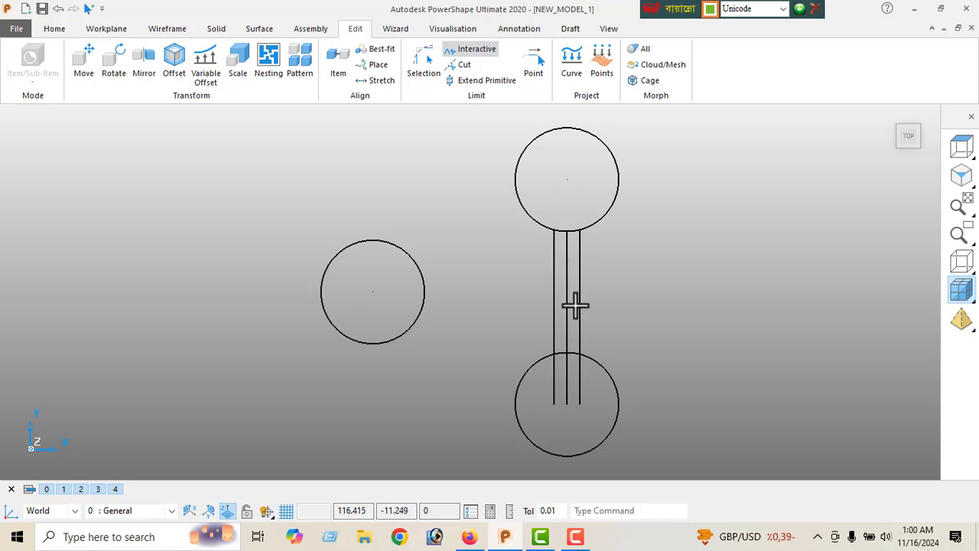
click(567, 384)
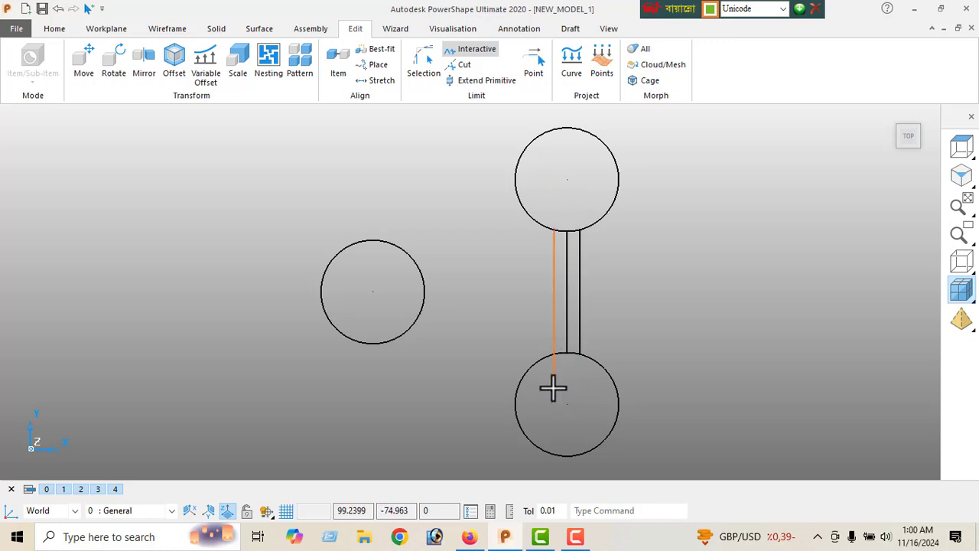
click(554, 386)
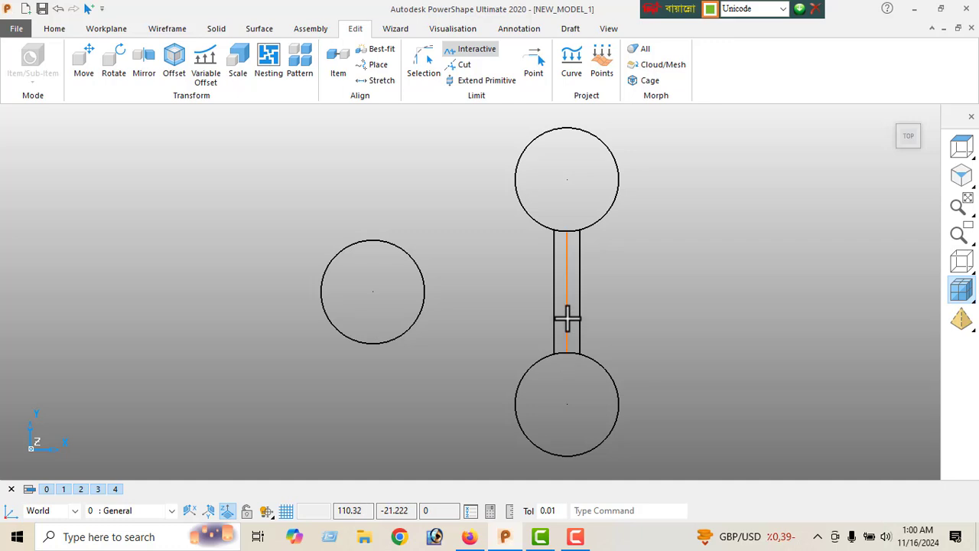
right_click(239, 201)
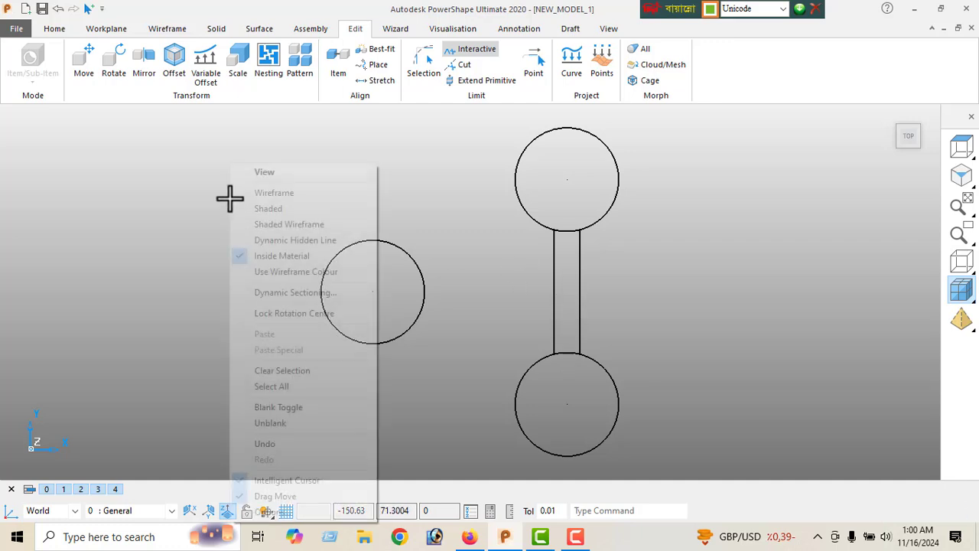
click(268, 172)
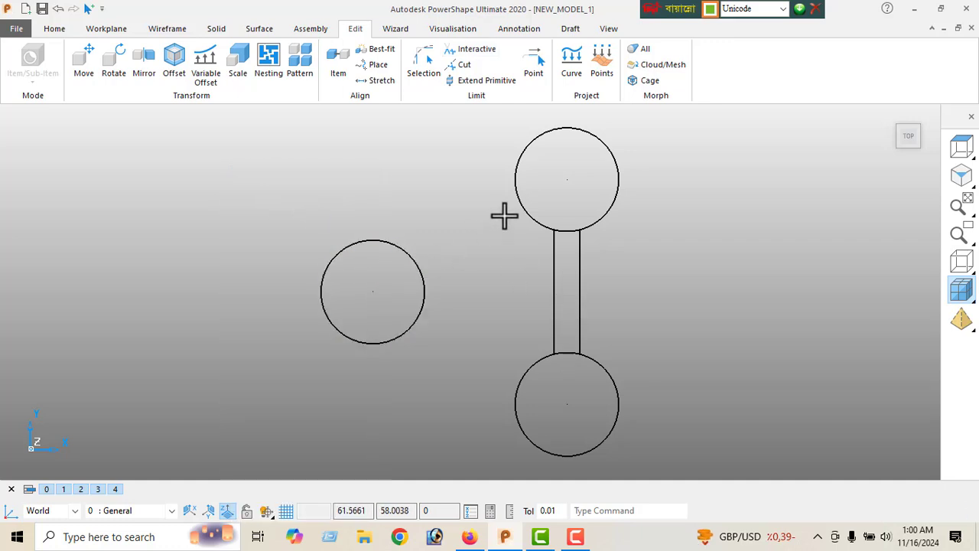
Draw a line from the left circle's centre to the upper circle's centre
click(167, 30)
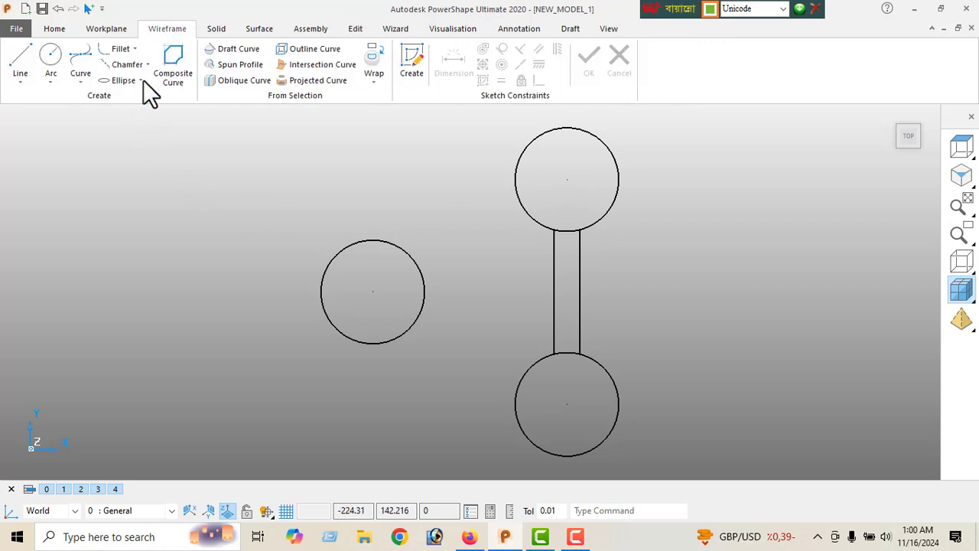
click(22, 64)
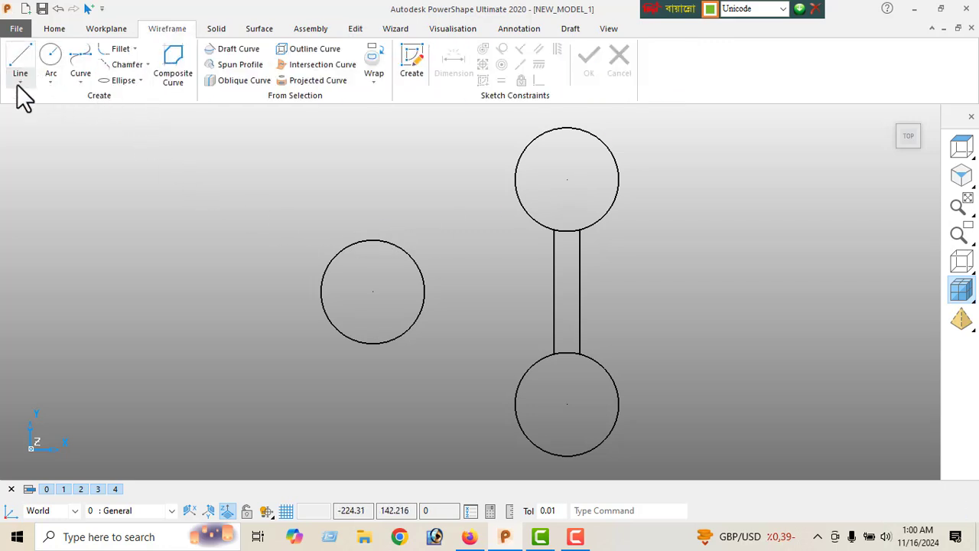
click(372, 291)
click(567, 180)
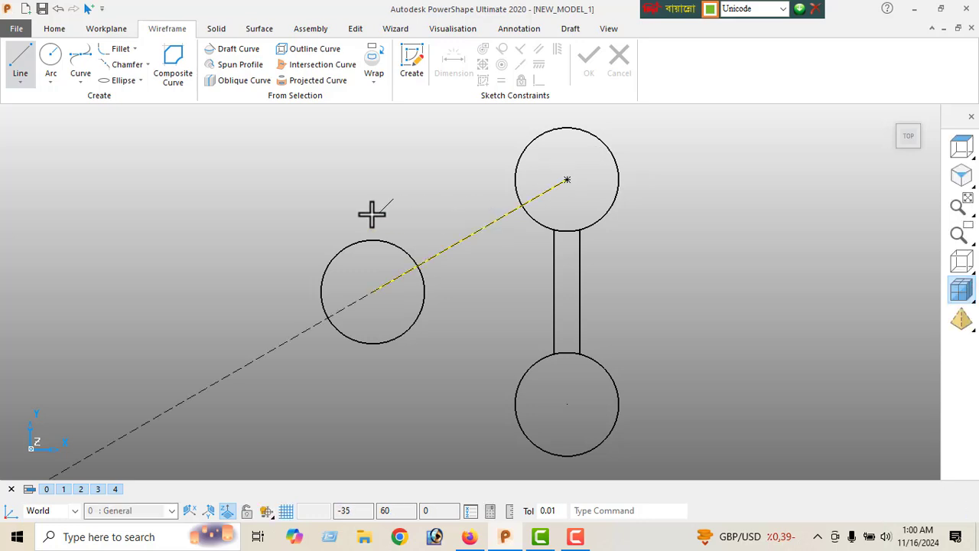
right_click(265, 177)
click(312, 178)
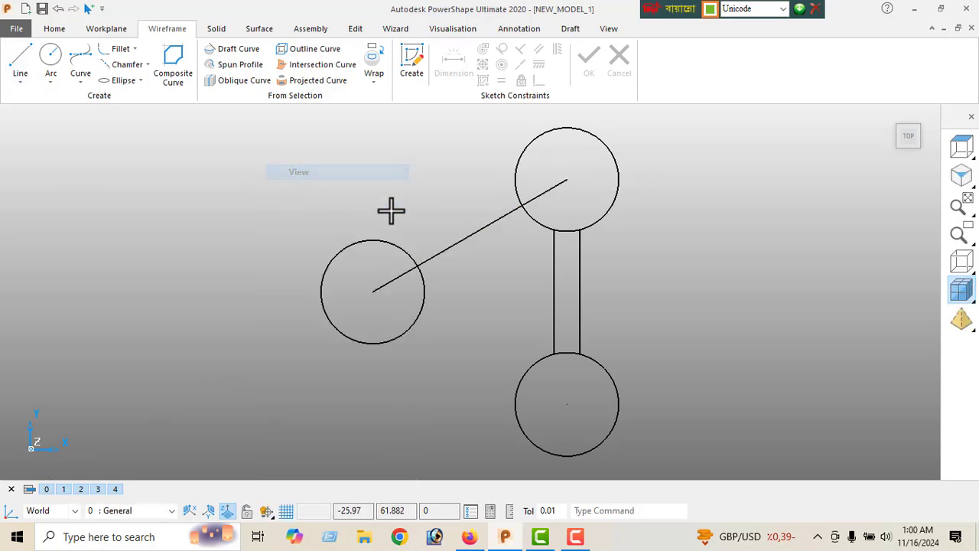
Offset one copy of the diagonal centre line by 10 to each side and delete the centre line
click(478, 231)
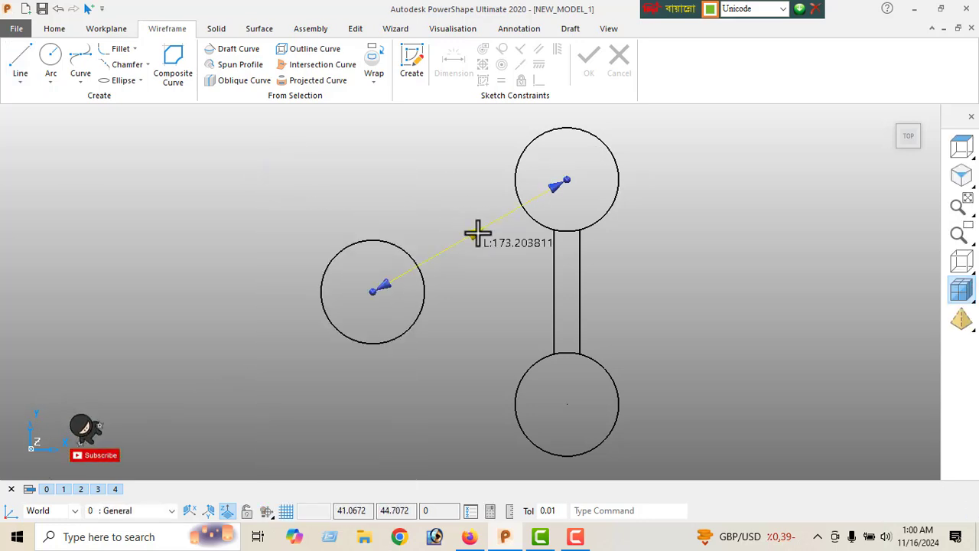
click(355, 29)
click(174, 65)
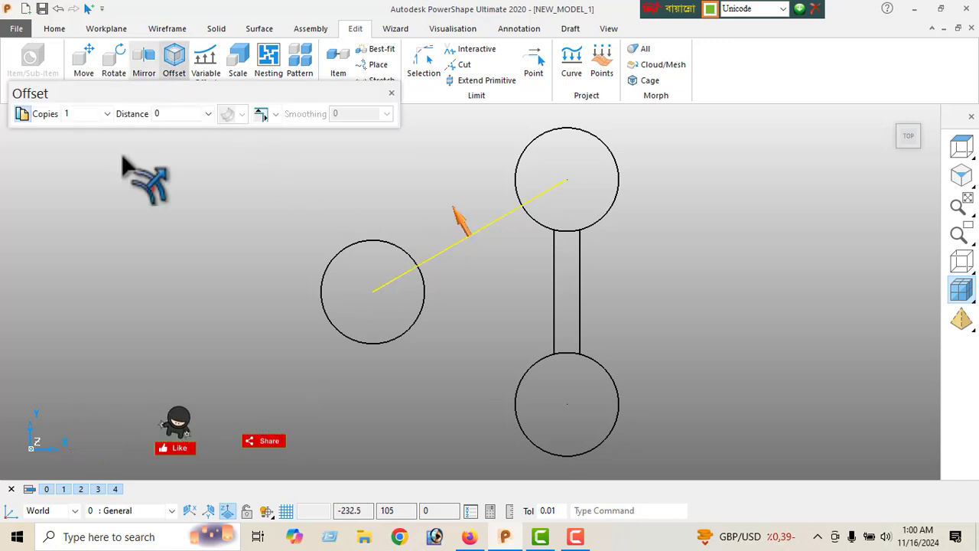
double_click(175, 115)
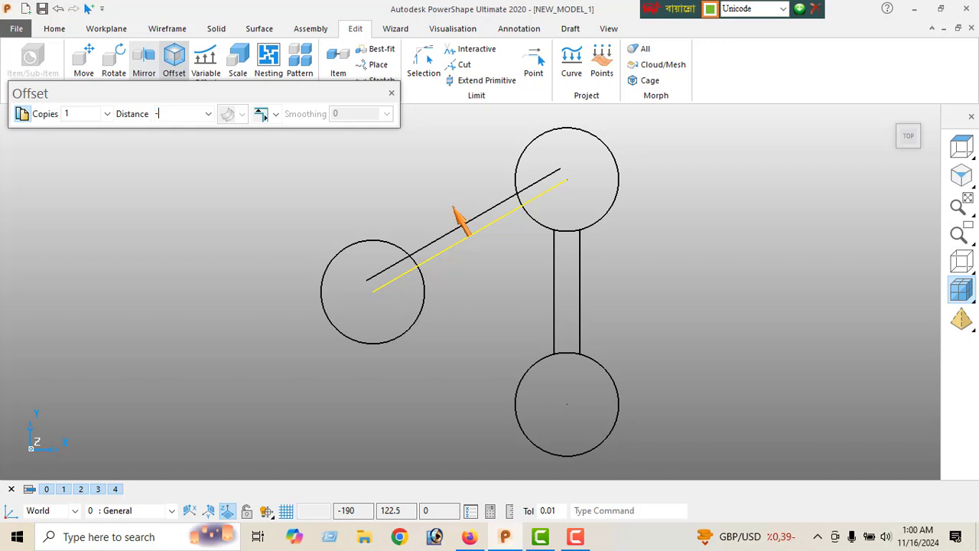
text(-10)
key(Return)
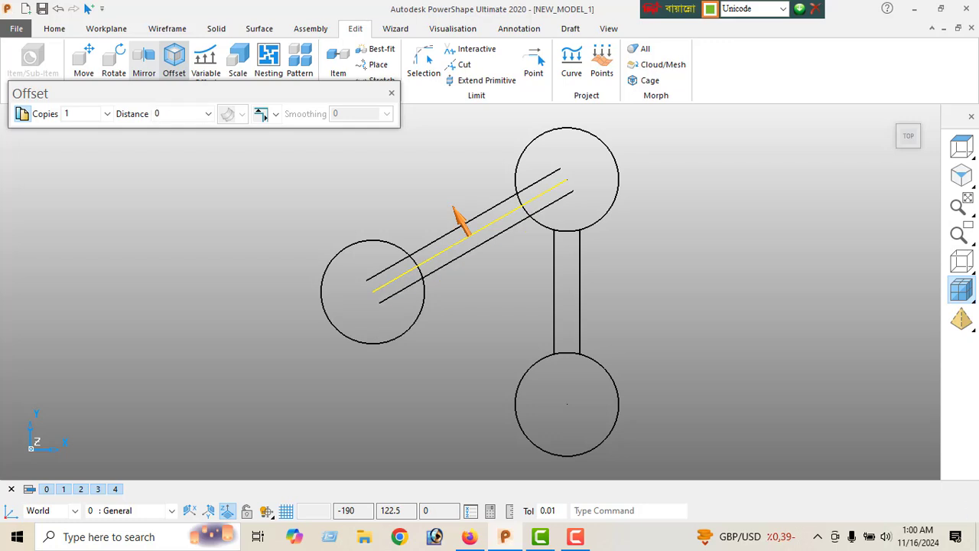
click(390, 93)
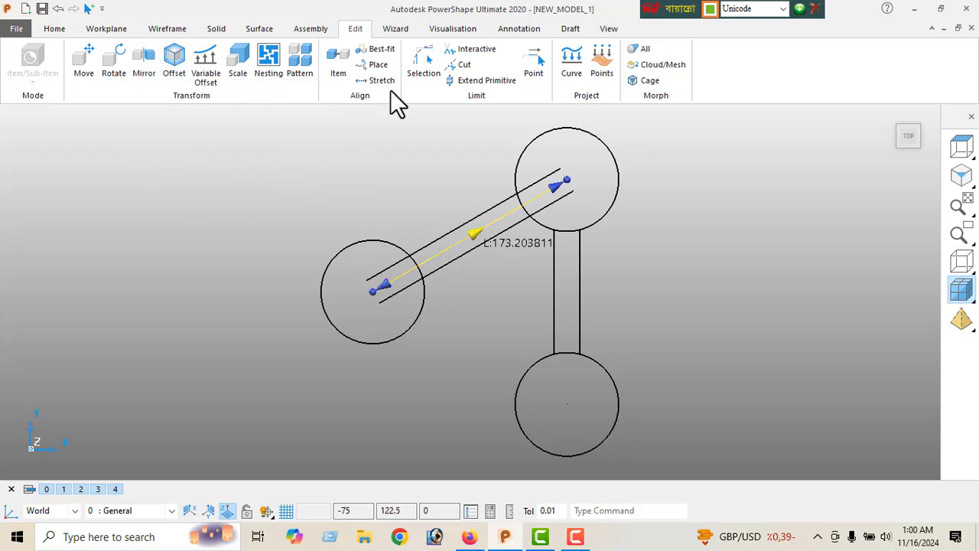
click(252, 168)
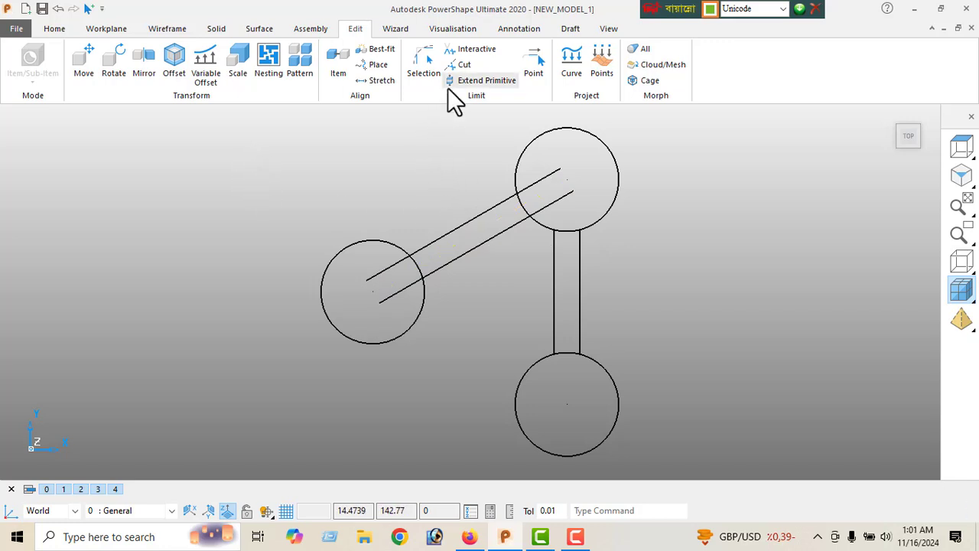
Trim both diagonal bar lines where they run inside the left and upper circles
click(468, 49)
click(545, 184)
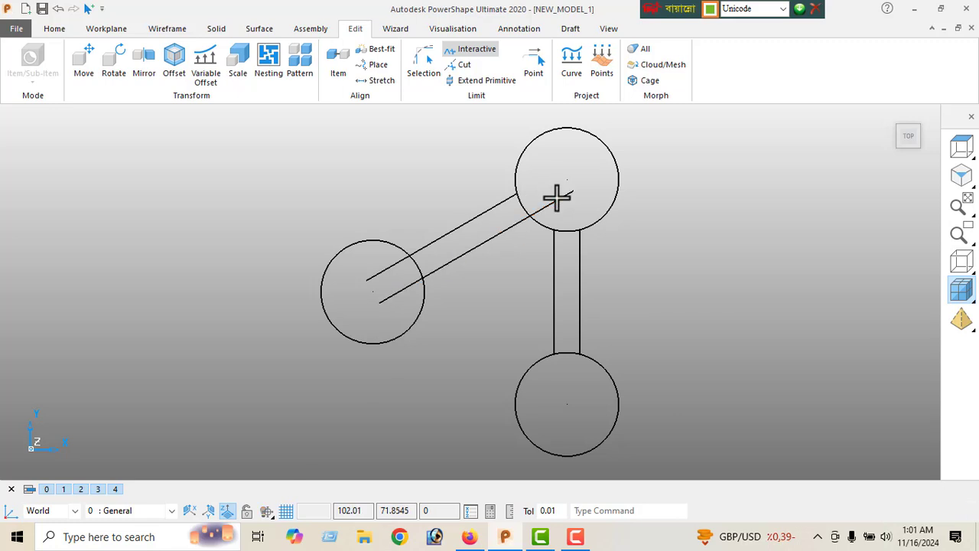
click(557, 197)
click(370, 278)
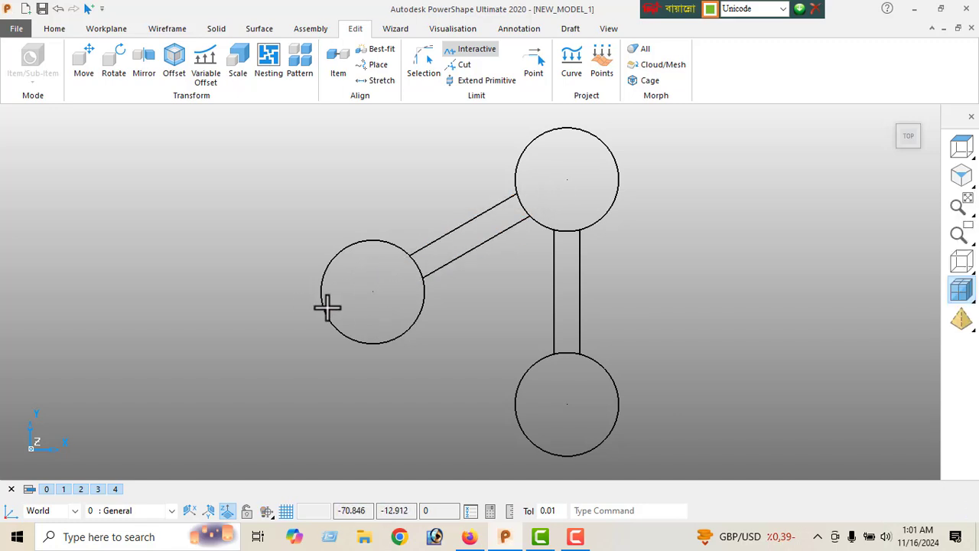
right_click(160, 196)
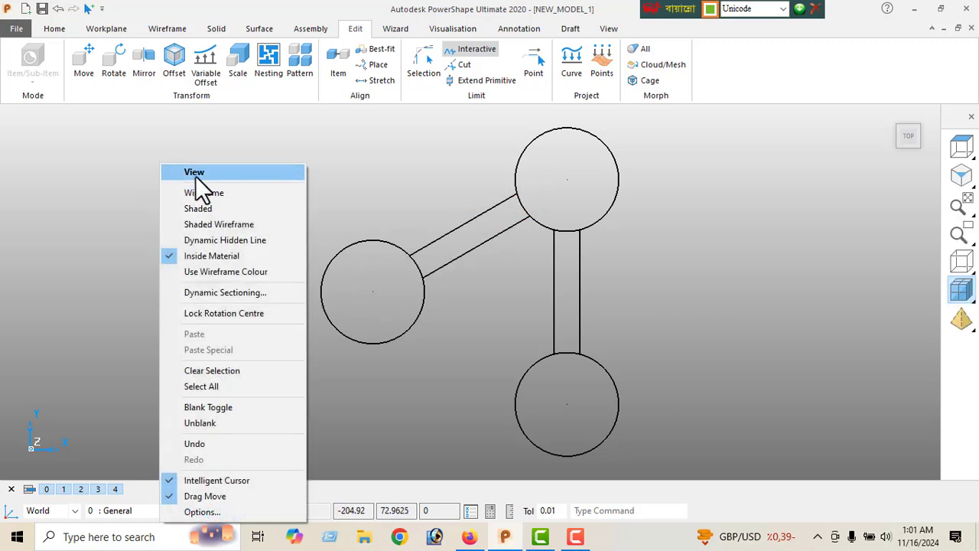
click(196, 175)
Draw a line from the left circle's centre to the lower circle's centre
click(167, 29)
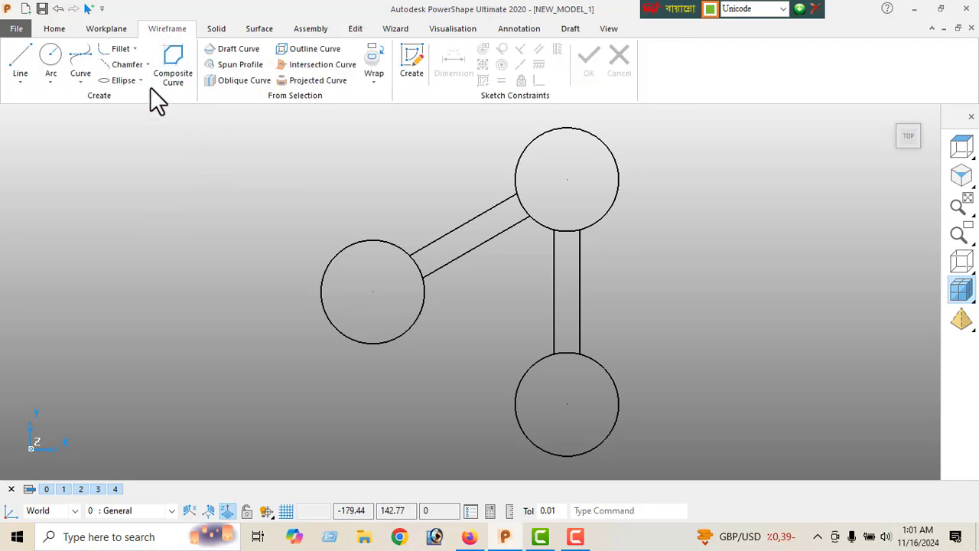
click(27, 64)
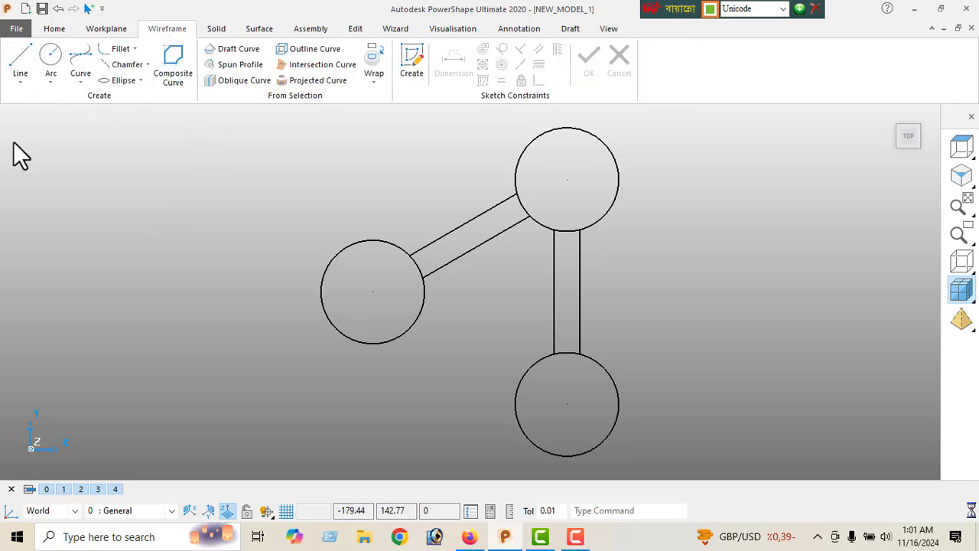
click(373, 292)
click(566, 404)
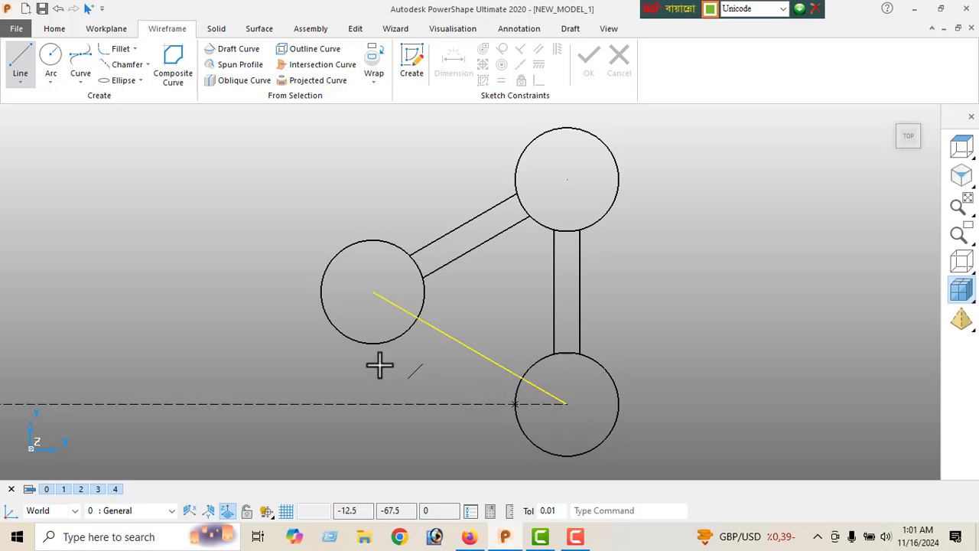
Offset one copy of the lower diagonal centre line by 10 to each side and delete the centre line
click(356, 28)
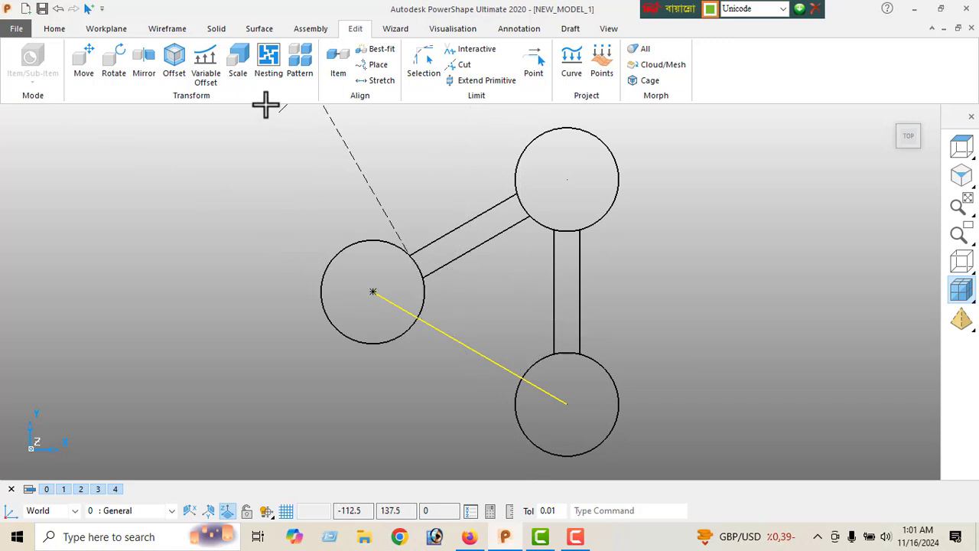
click(172, 63)
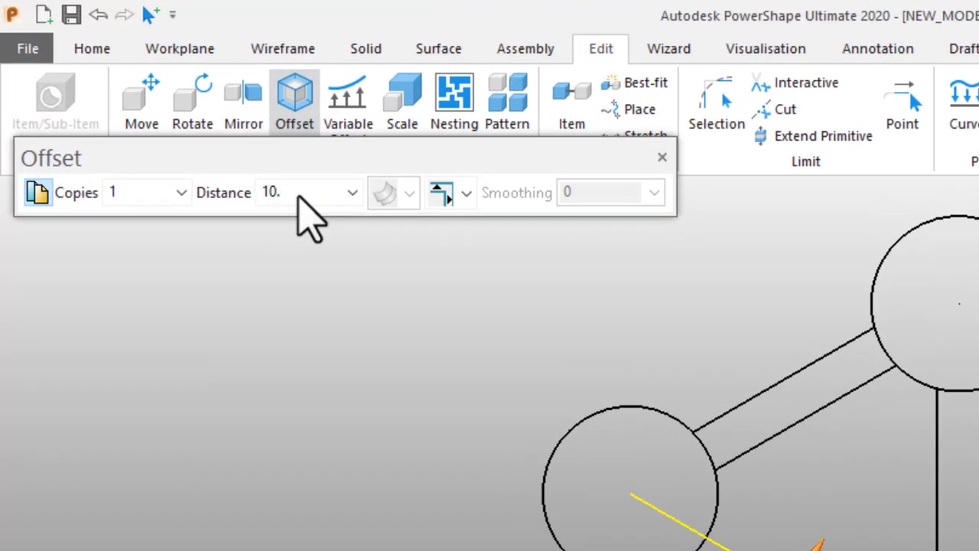
text(10.)
key(Return)
text(-)
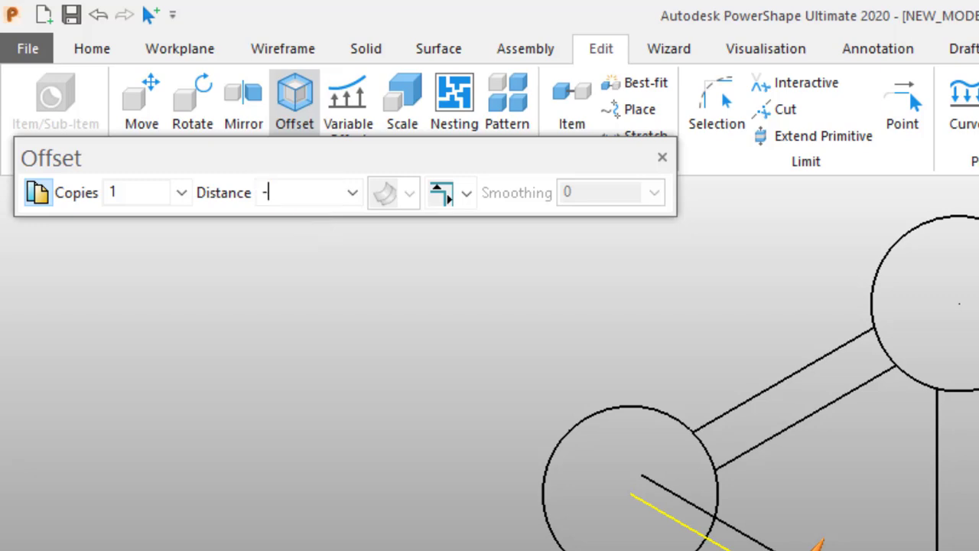
text(180)
key(Return)
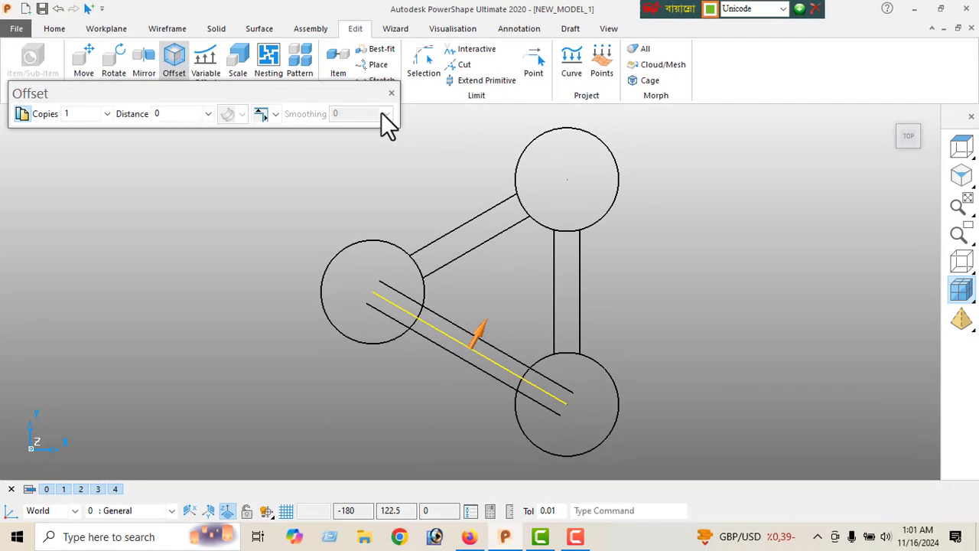
click(390, 91)
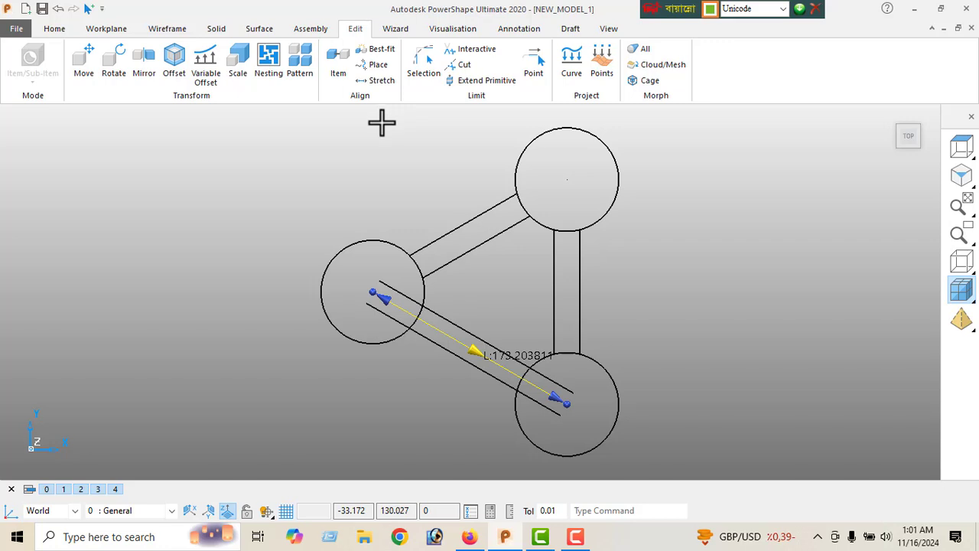
click(381, 125)
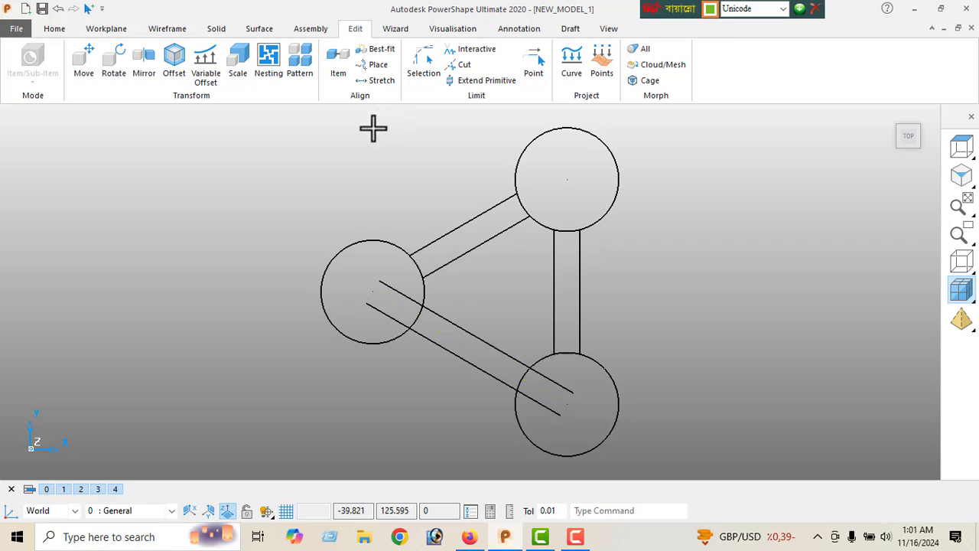
Trim both lower diagonal bar lines where they run inside the left and lower circles
click(475, 52)
click(383, 283)
click(376, 309)
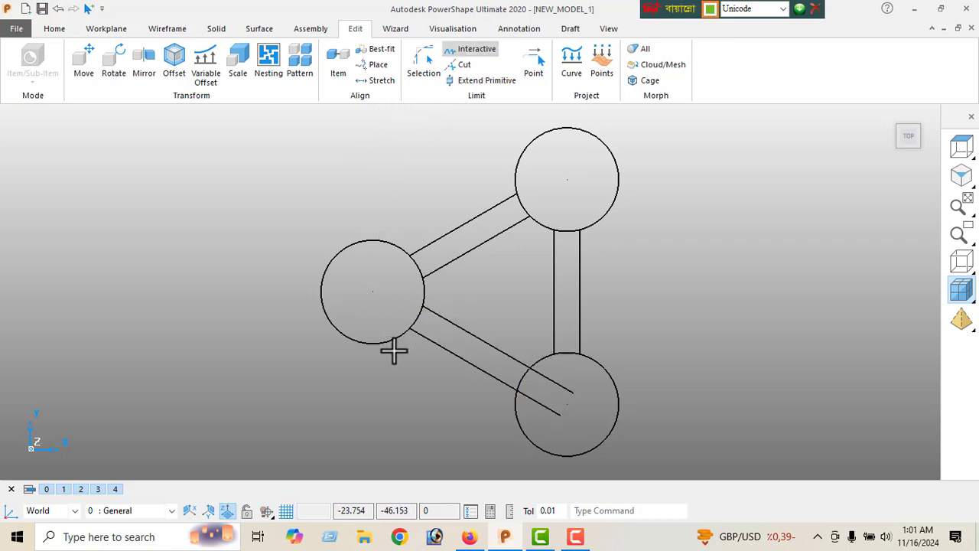
click(561, 413)
click(568, 390)
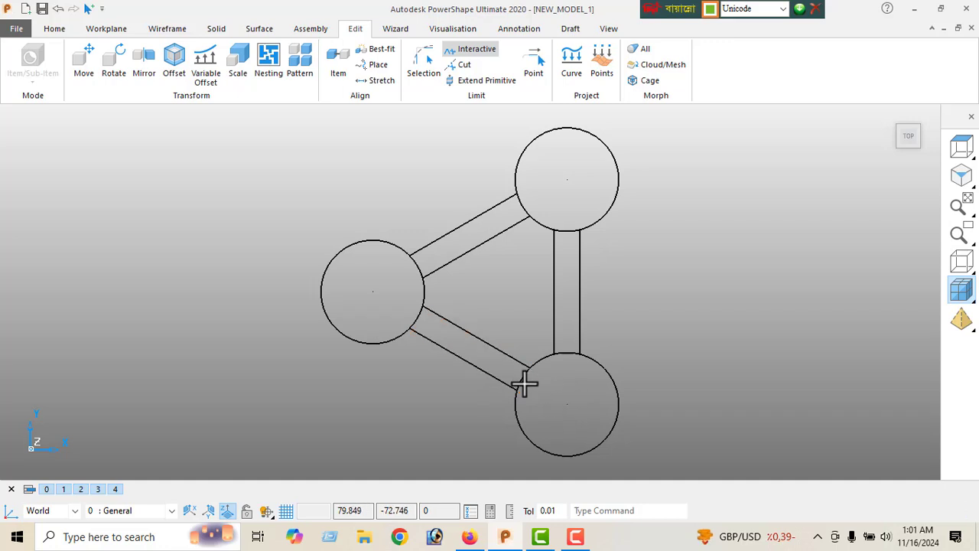
right_click(211, 152)
click(235, 150)
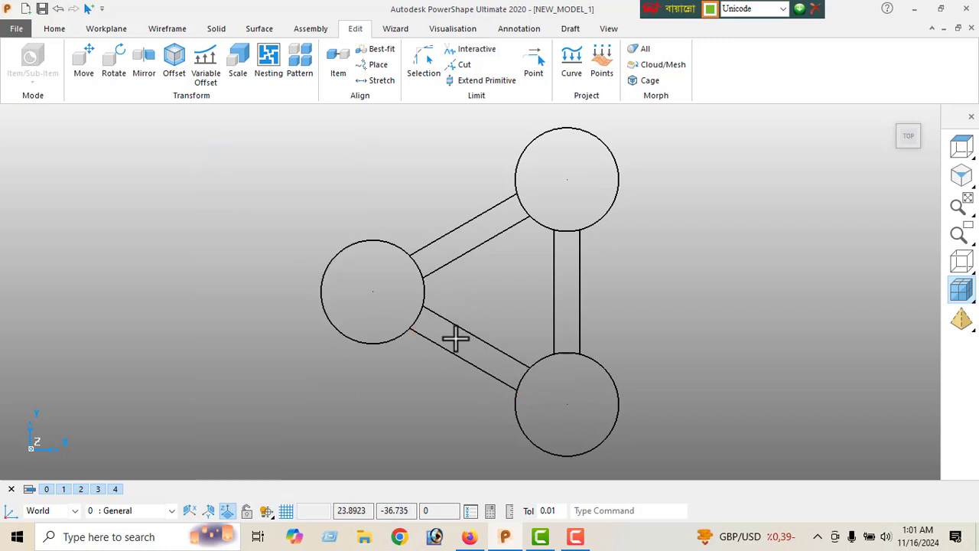
Create a closed composite curve around the lower diagonal bar from its two lines and the adjoining circle arcs
click(170, 30)
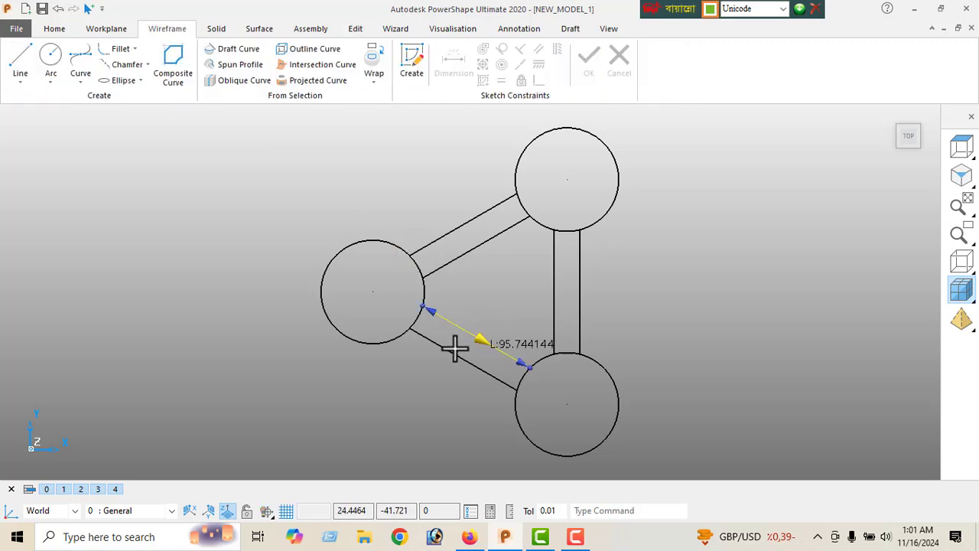
drag(470, 348, 446, 362)
click(173, 79)
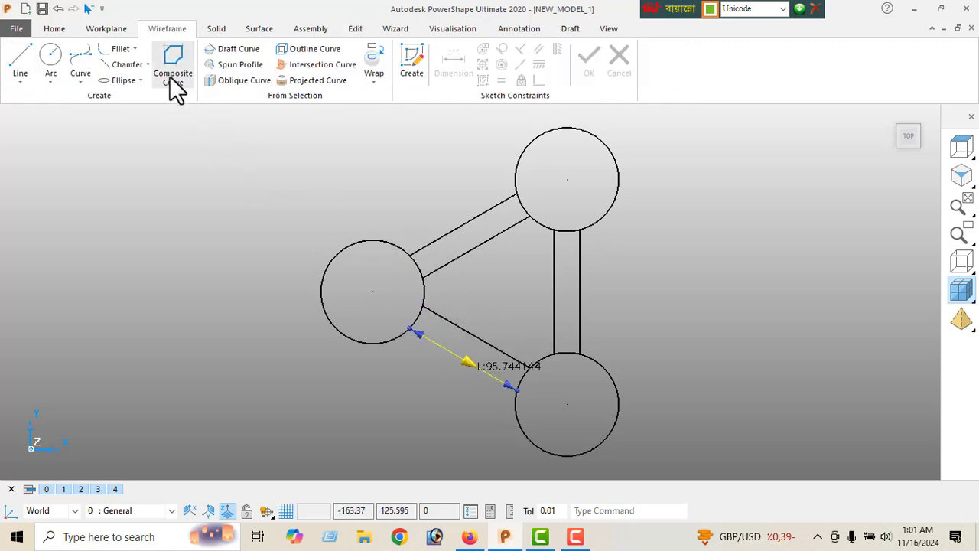
click(462, 360)
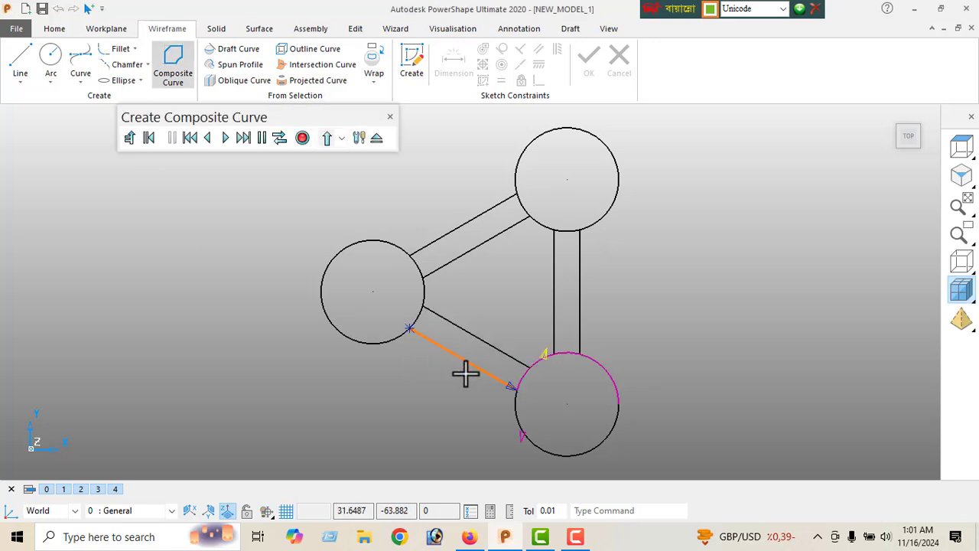
click(492, 344)
click(400, 336)
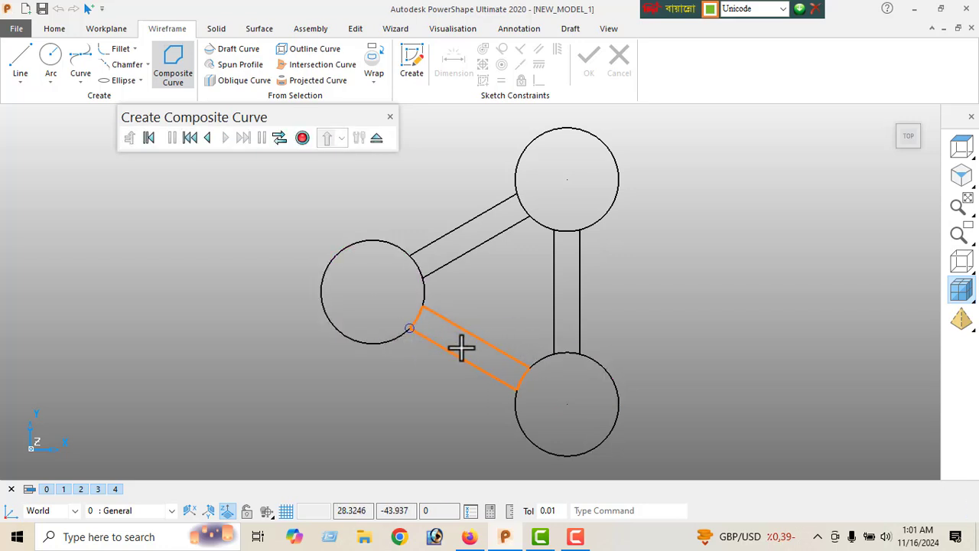
click(302, 139)
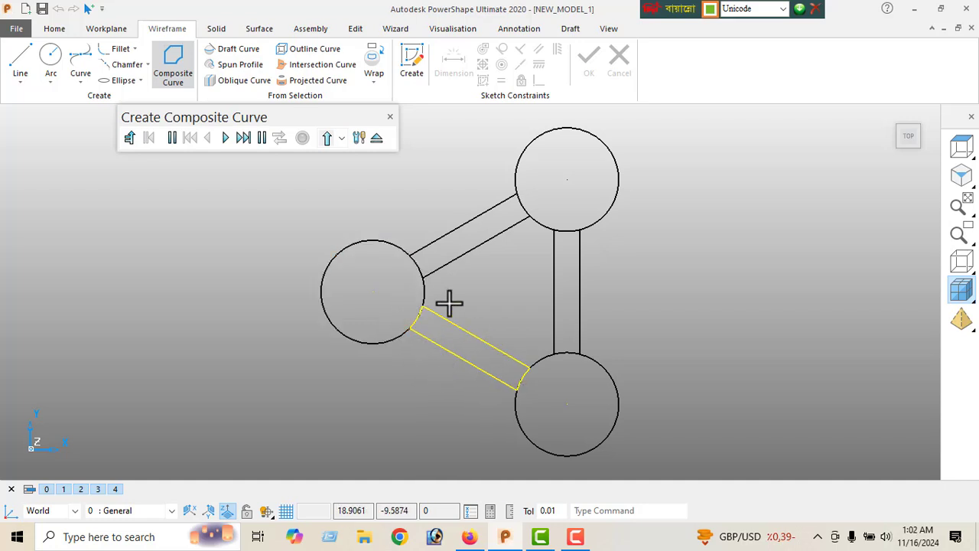
Create a closed composite curve around the upper diagonal bar, including the short arcs of the left and upper circles
click(453, 265)
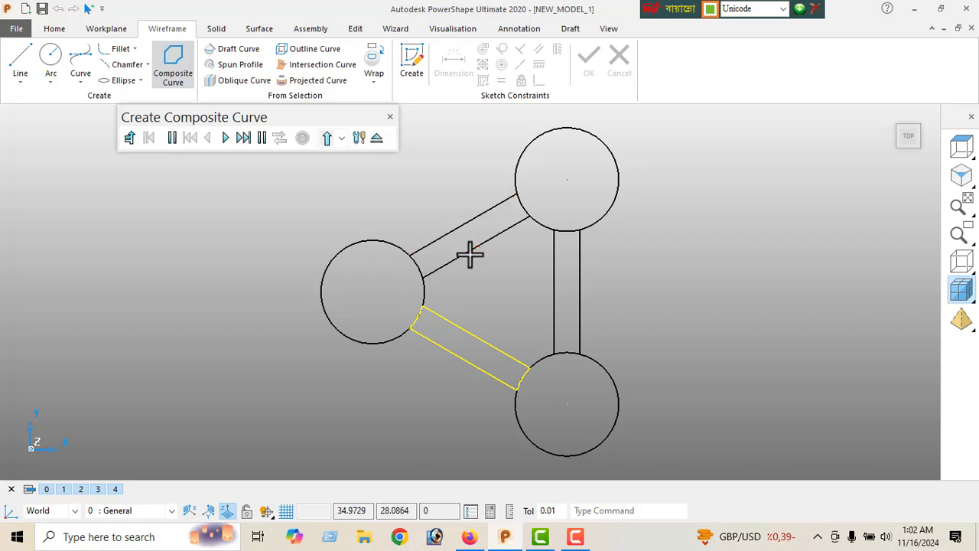
click(472, 247)
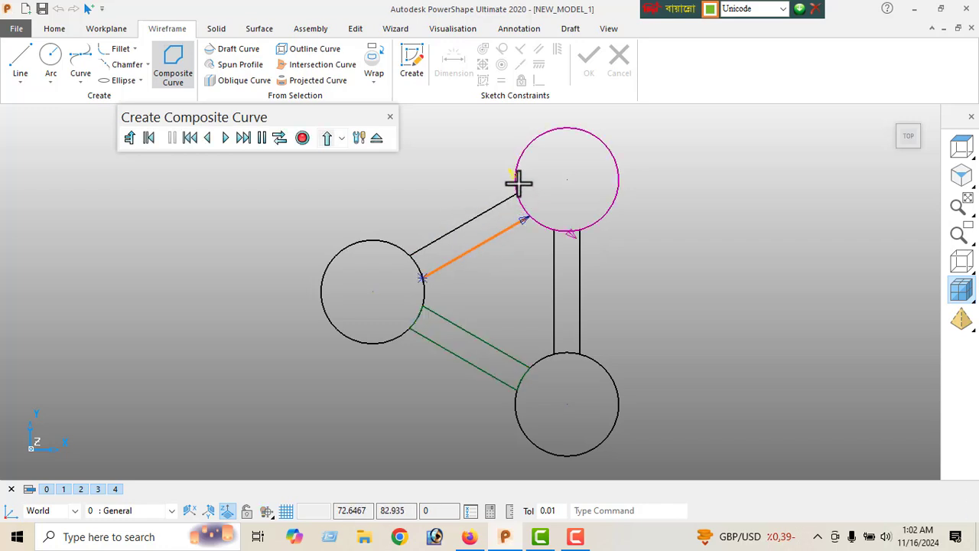
click(481, 216)
click(426, 286)
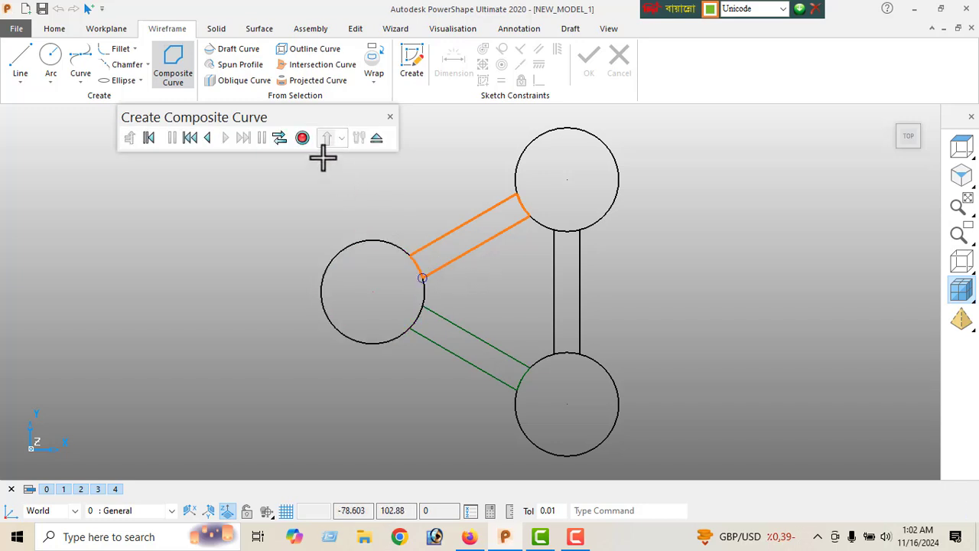
click(302, 138)
Create a closed composite curve around the vertical bar, finish the composite curves and switch to an isometric view
click(581, 284)
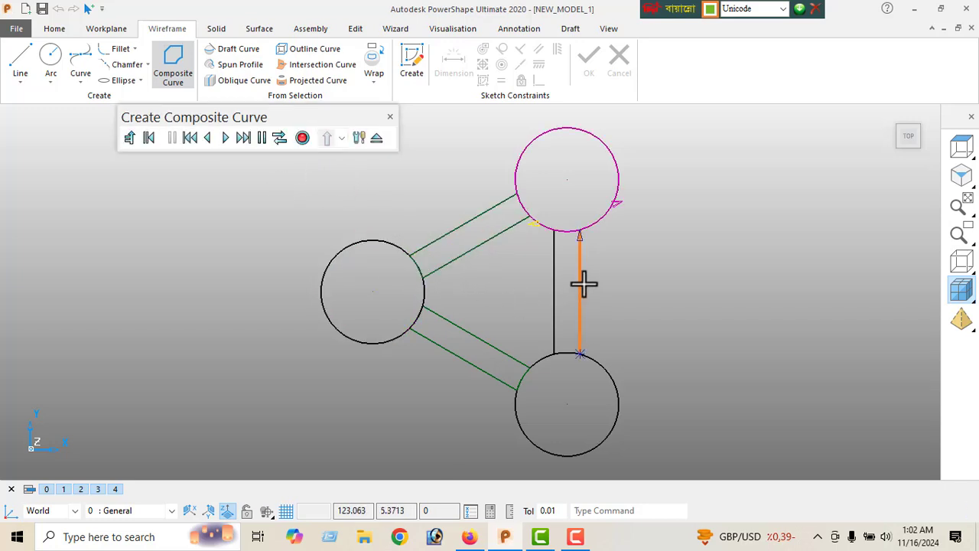
click(535, 223)
click(556, 302)
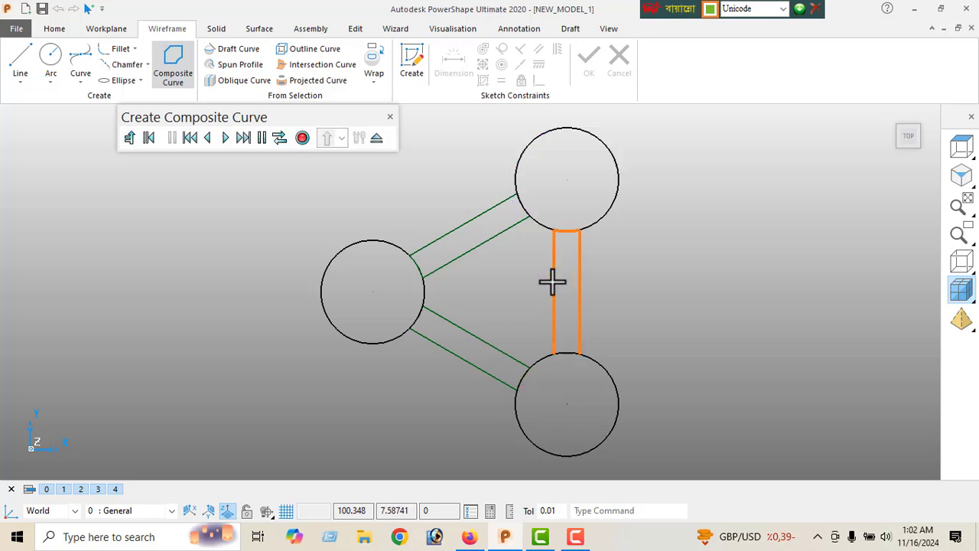
click(601, 363)
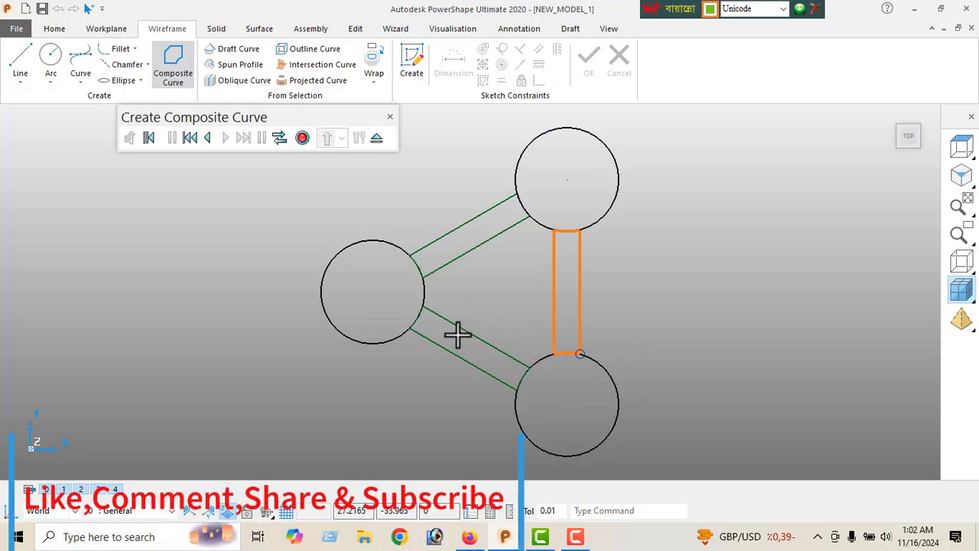
click(302, 139)
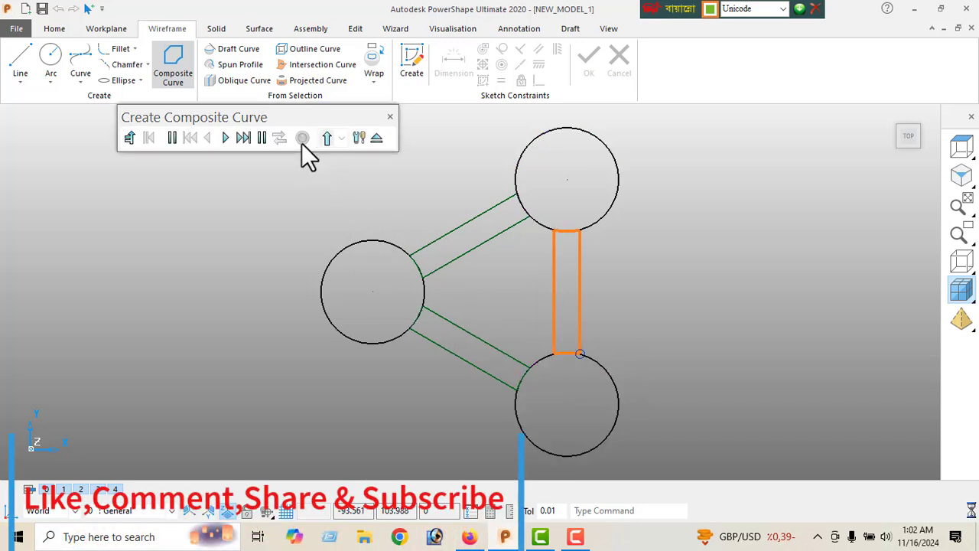
click(377, 138)
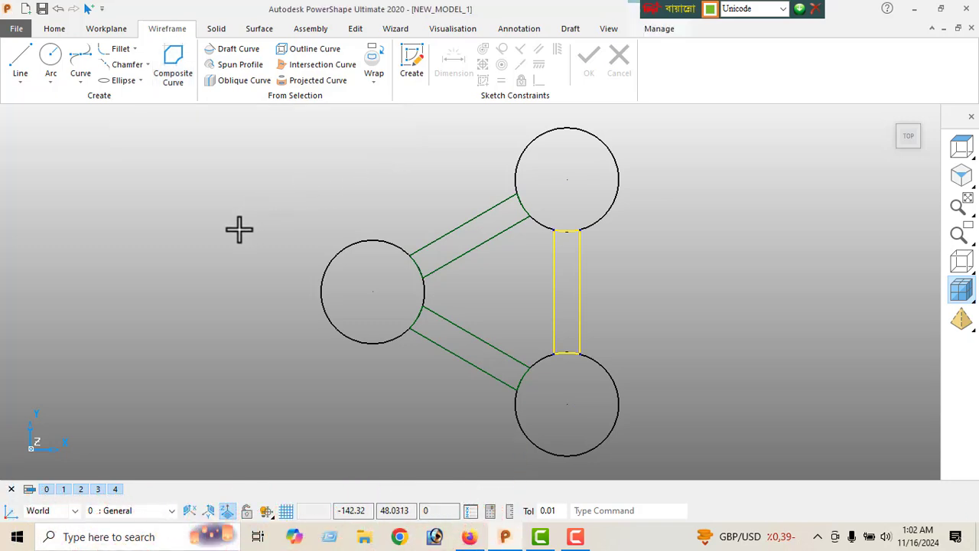
click(192, 227)
click(962, 178)
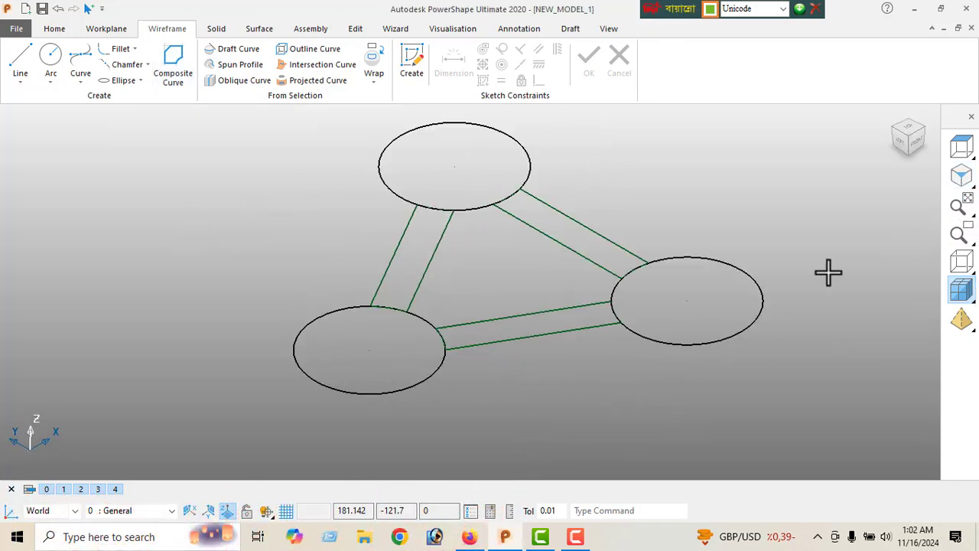
click(667, 317)
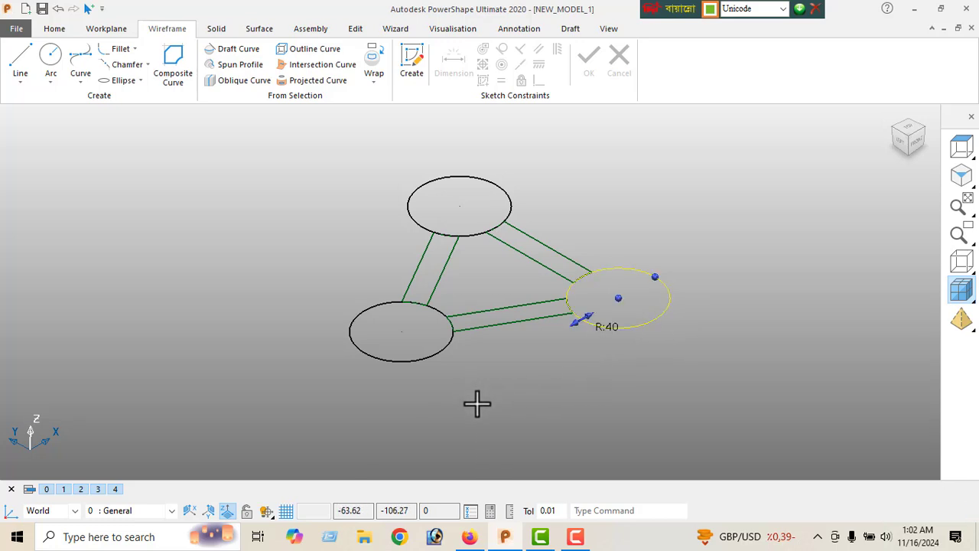
key(Delete)
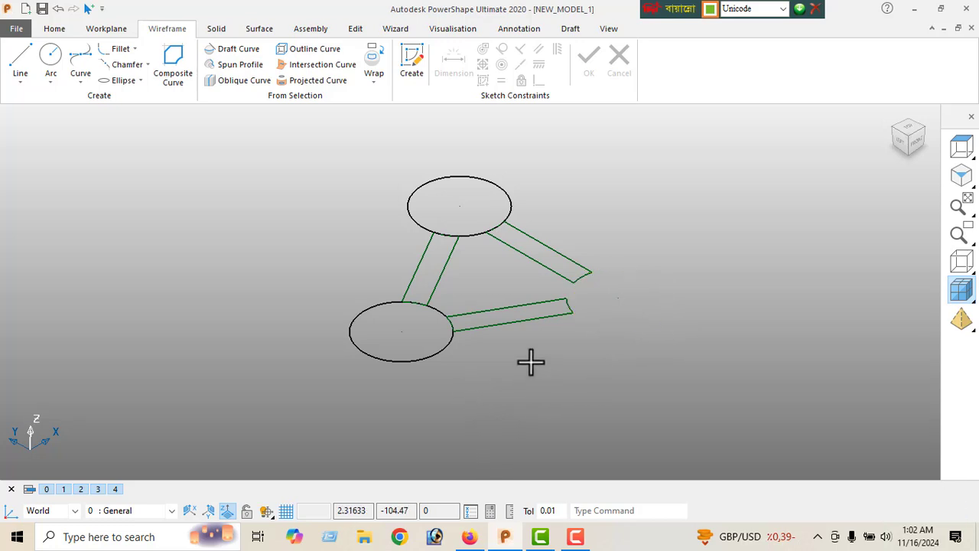
click(59, 8)
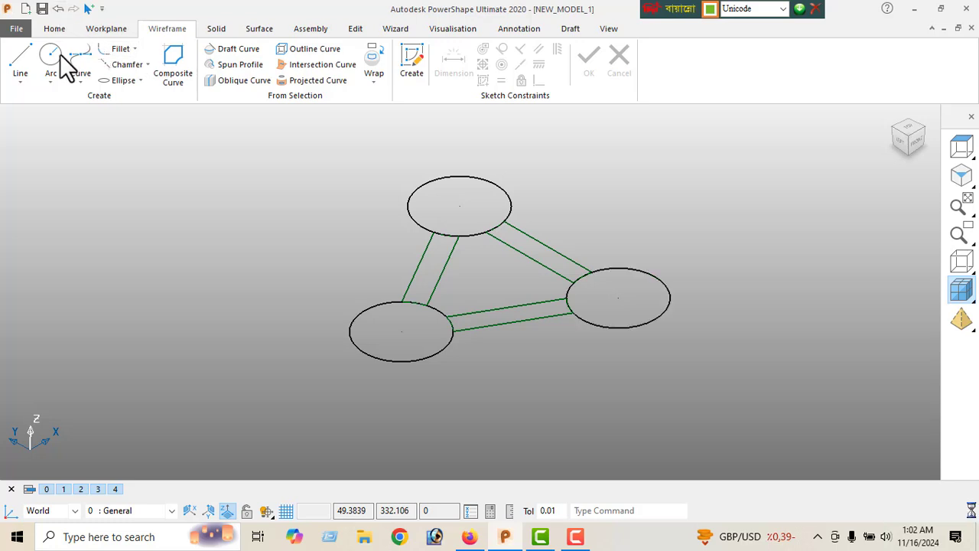
Extrude the three circles into solid discs, with a length of 10 in both directions
click(625, 326)
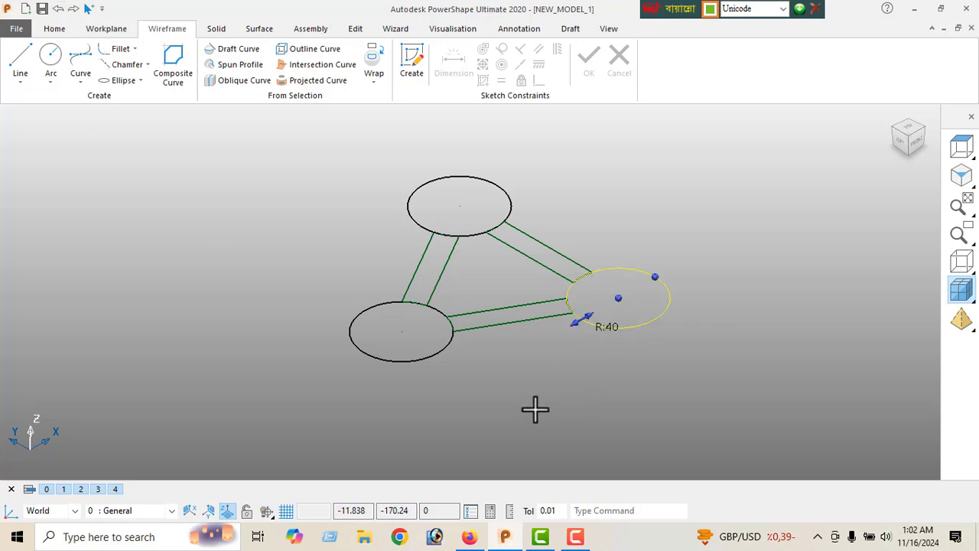
shift+click(387, 362)
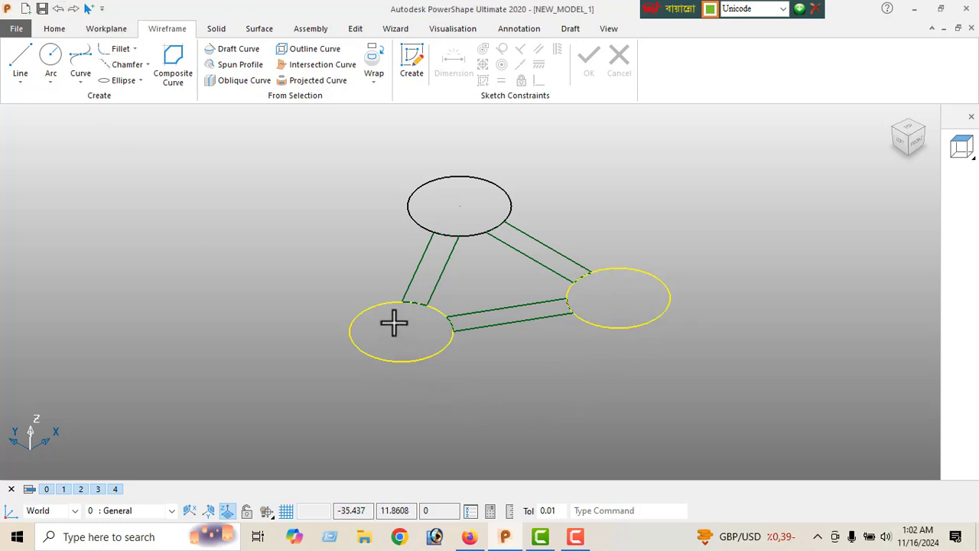
shift+click(427, 211)
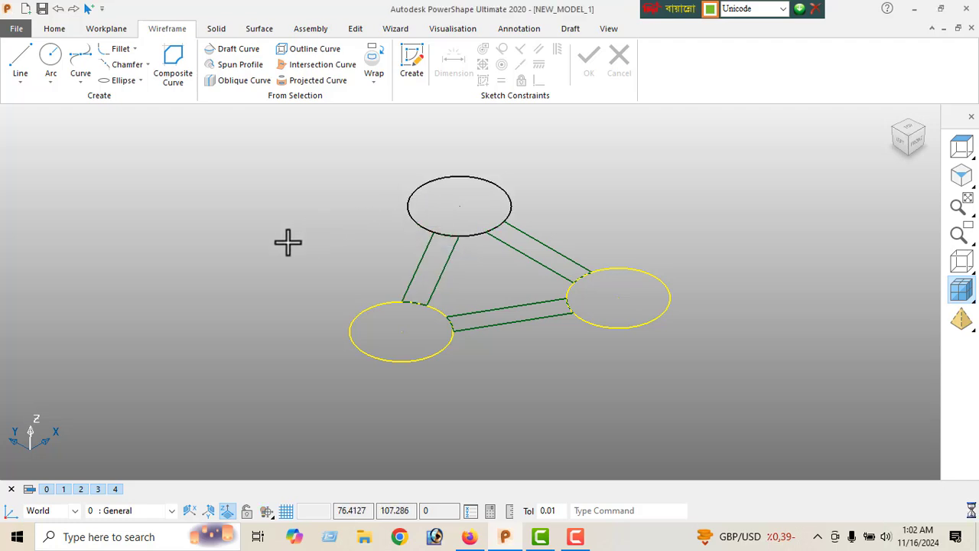
click(216, 29)
click(58, 55)
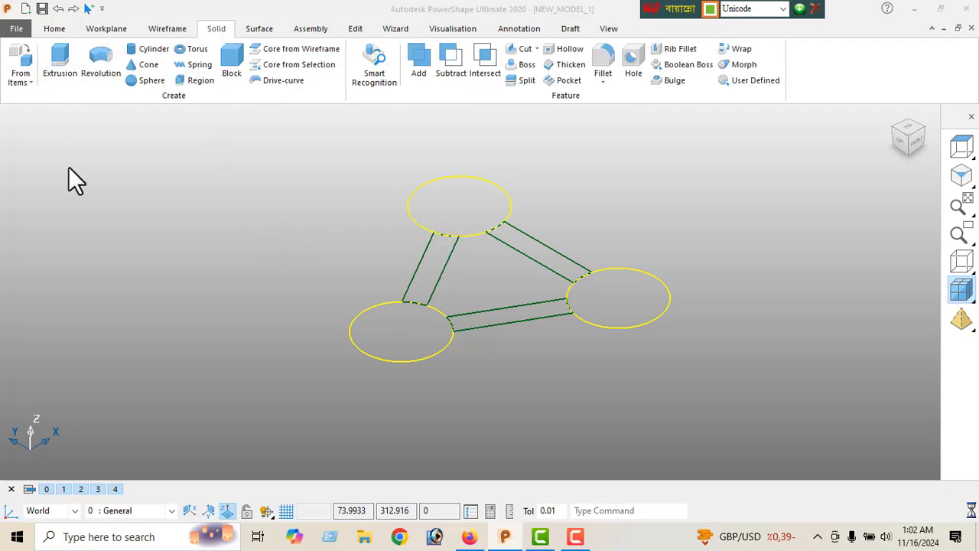
click(958, 200)
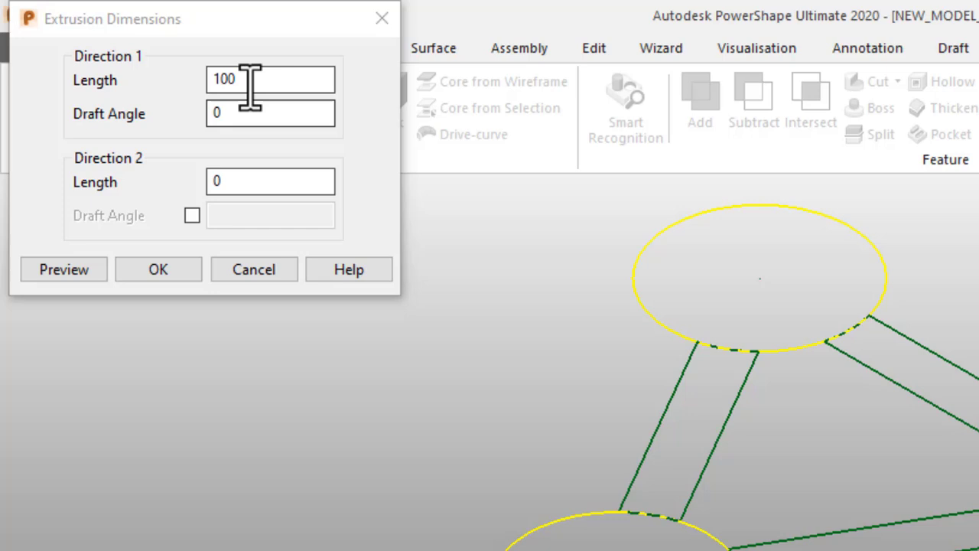
click(250, 85)
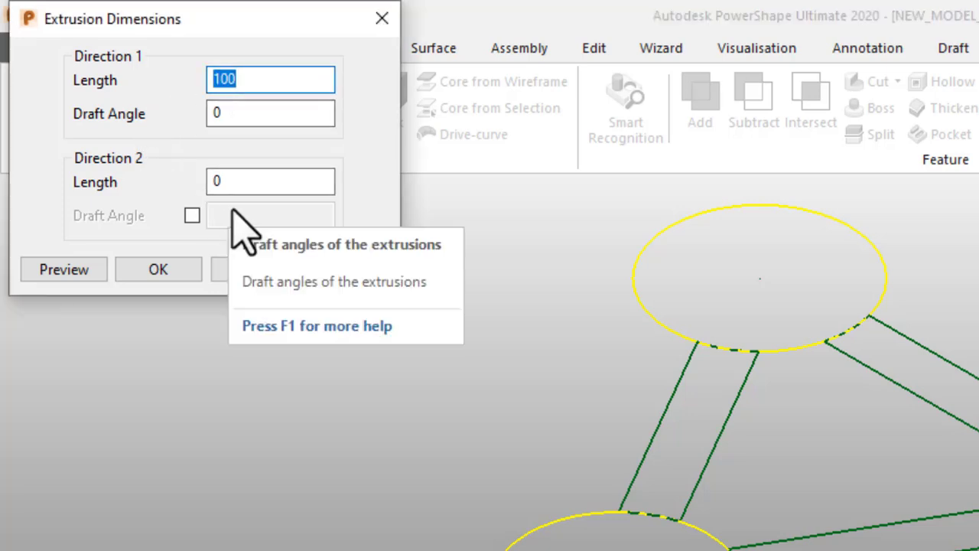
text(1)
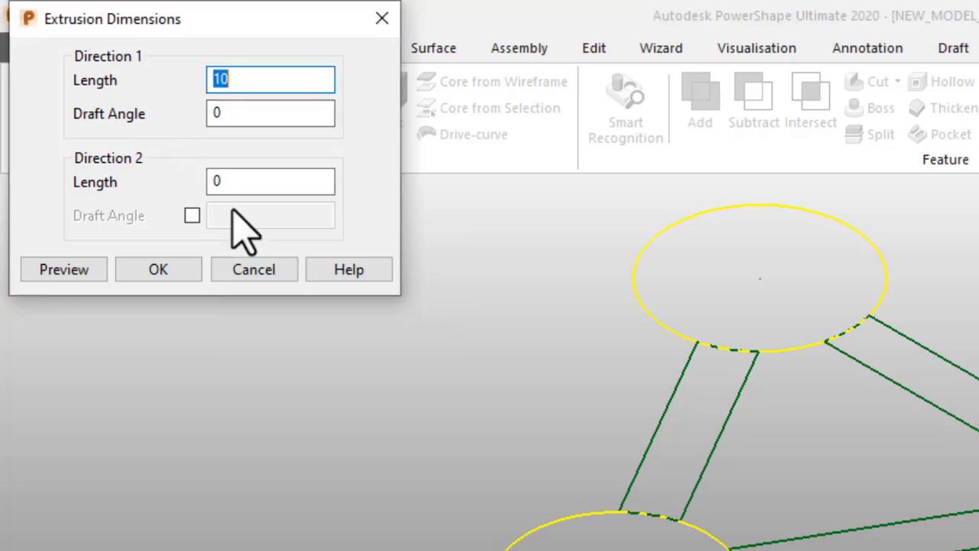
double_click(226, 185)
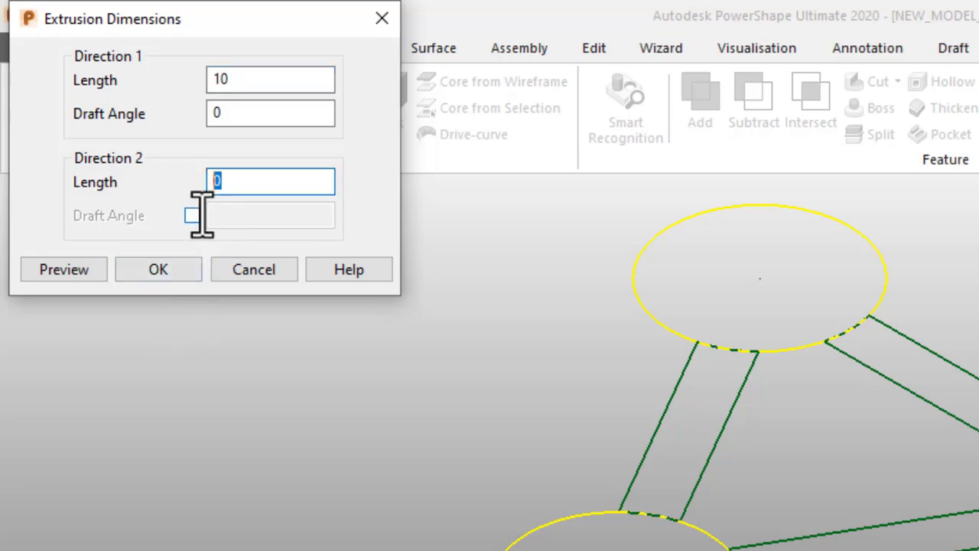
text(10)
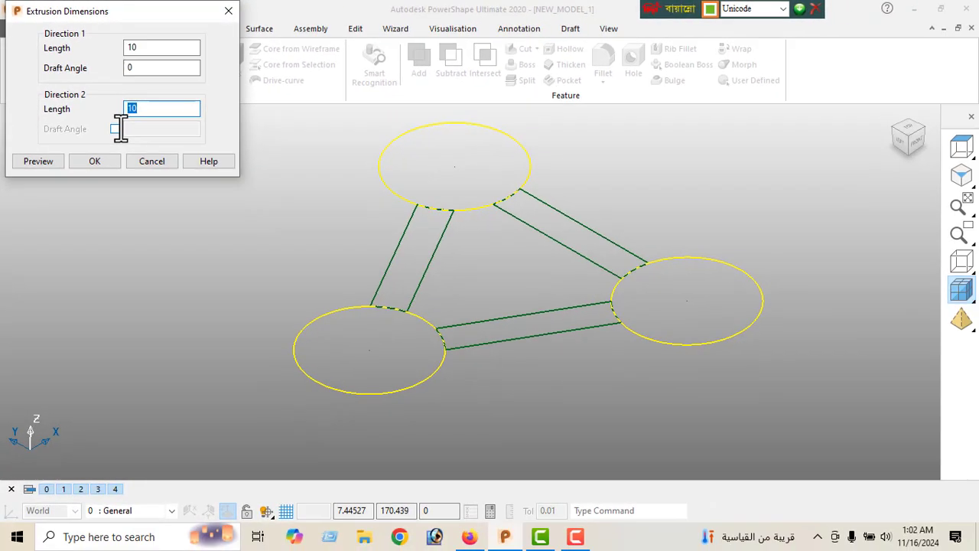
click(36, 162)
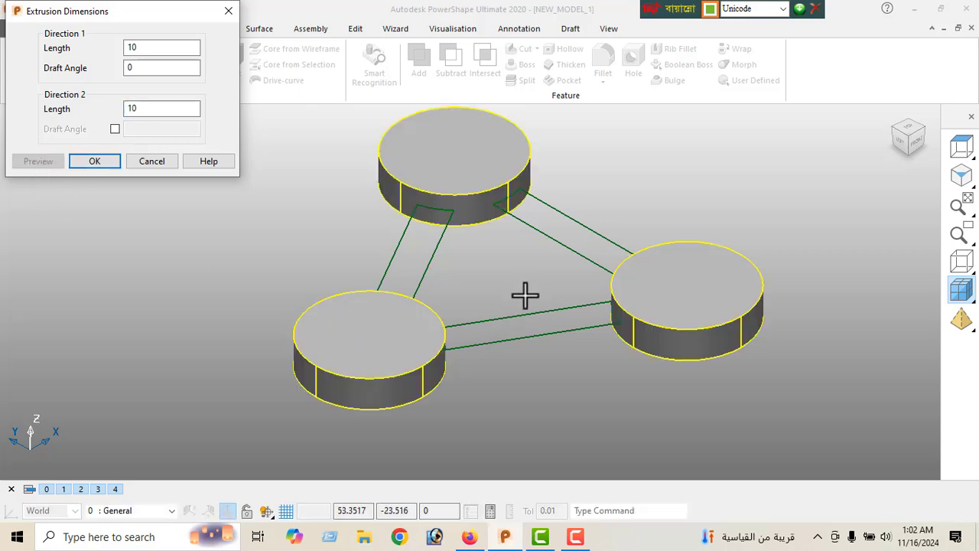
middle_drag(525, 296, 691, 278)
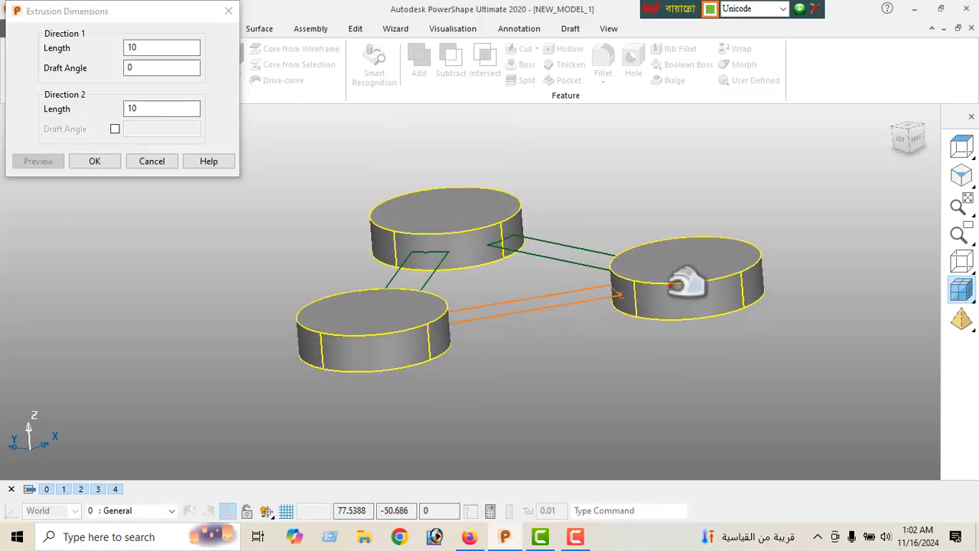
click(917, 139)
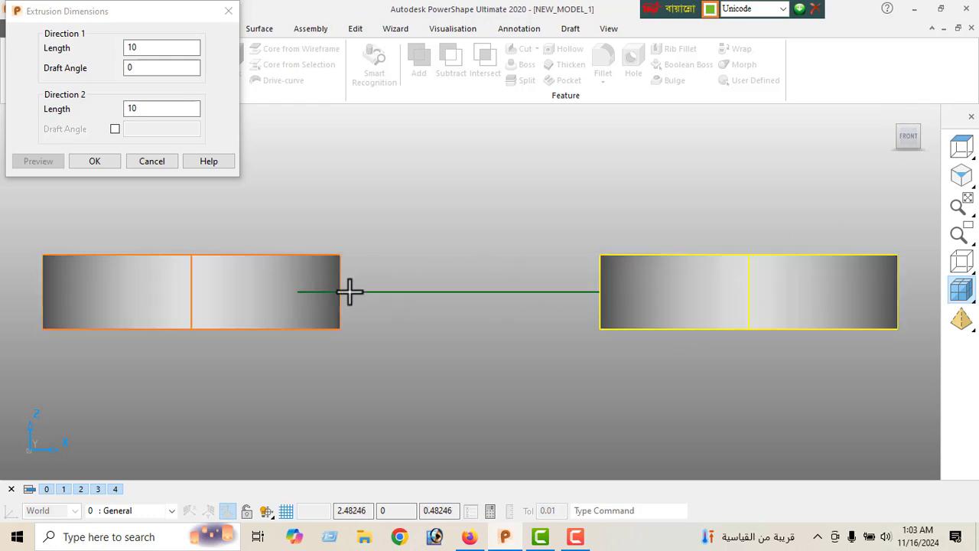
click(93, 163)
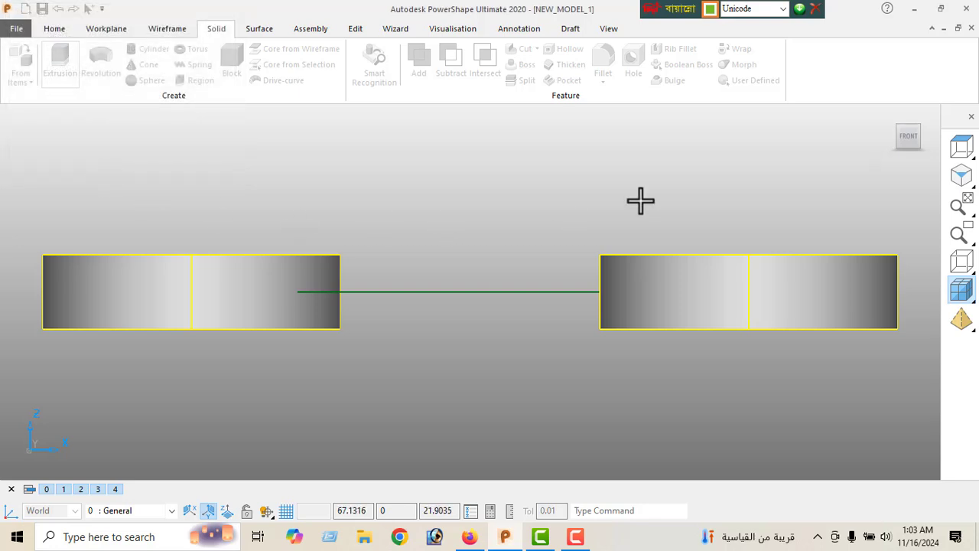
Extrude the three bar profiles into solids, with a length of 5 in both directions, and check them in the front view
click(962, 177)
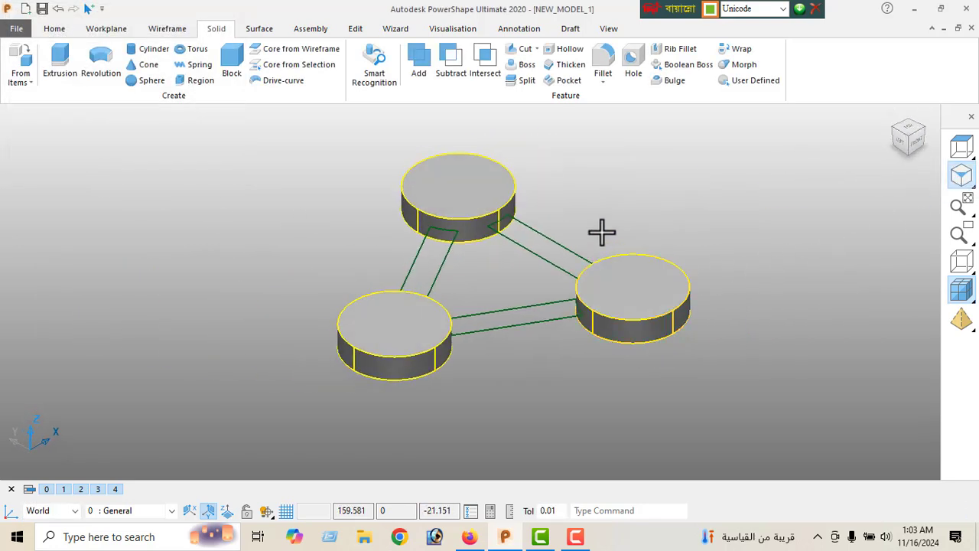
click(581, 218)
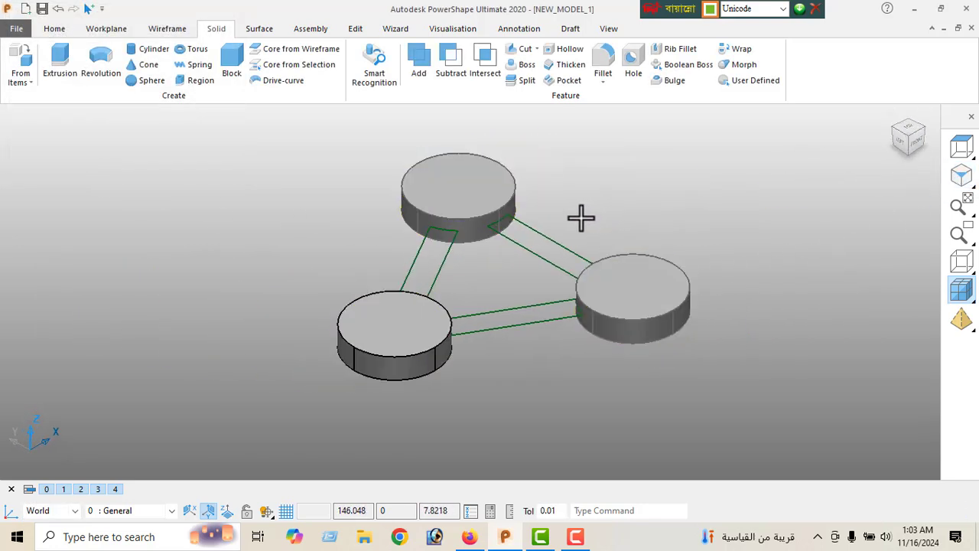
click(540, 259)
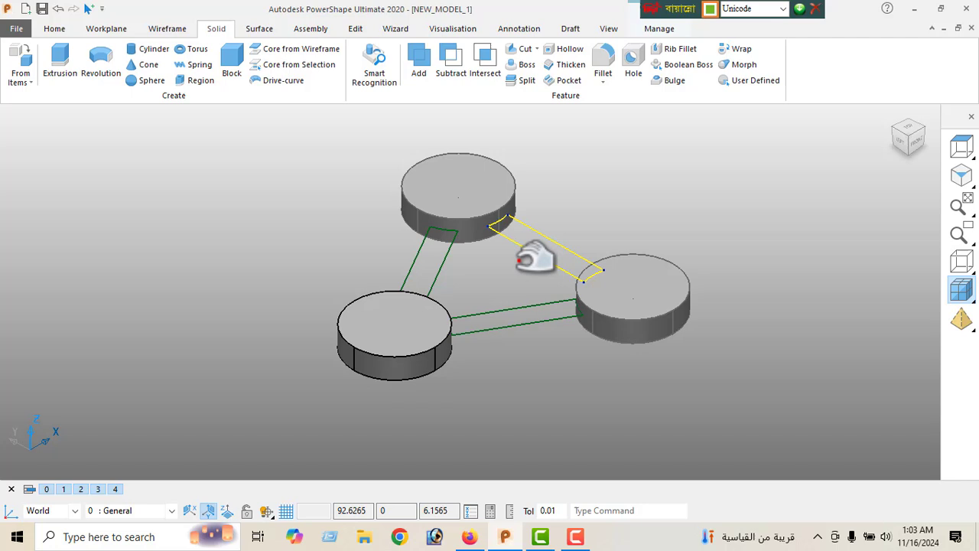
shift+click(520, 325)
shift+click(442, 264)
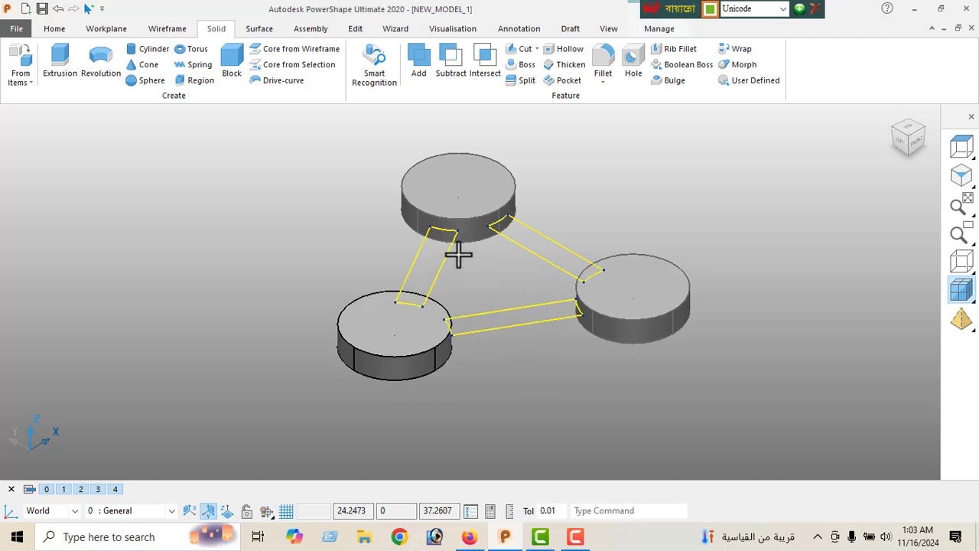
click(60, 58)
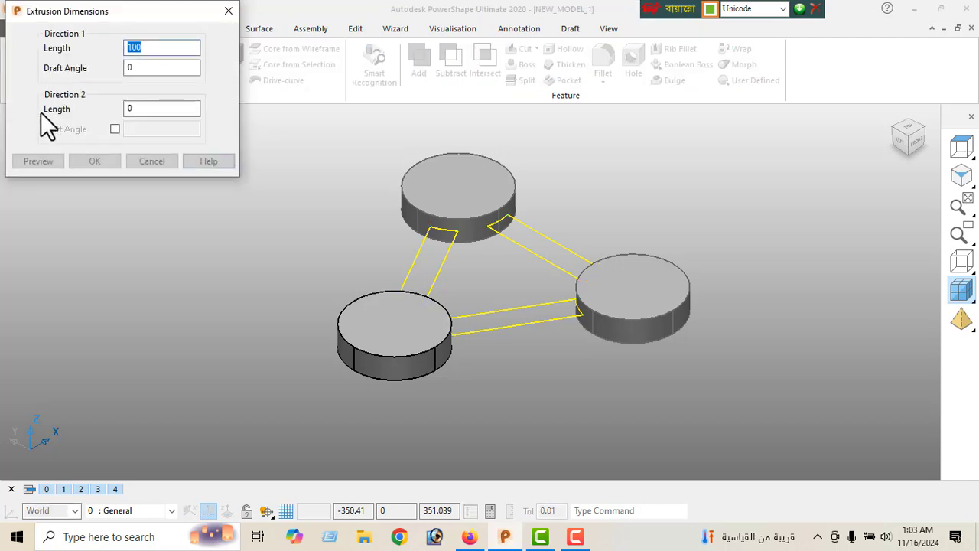
middle_drag(523, 348, 558, 306)
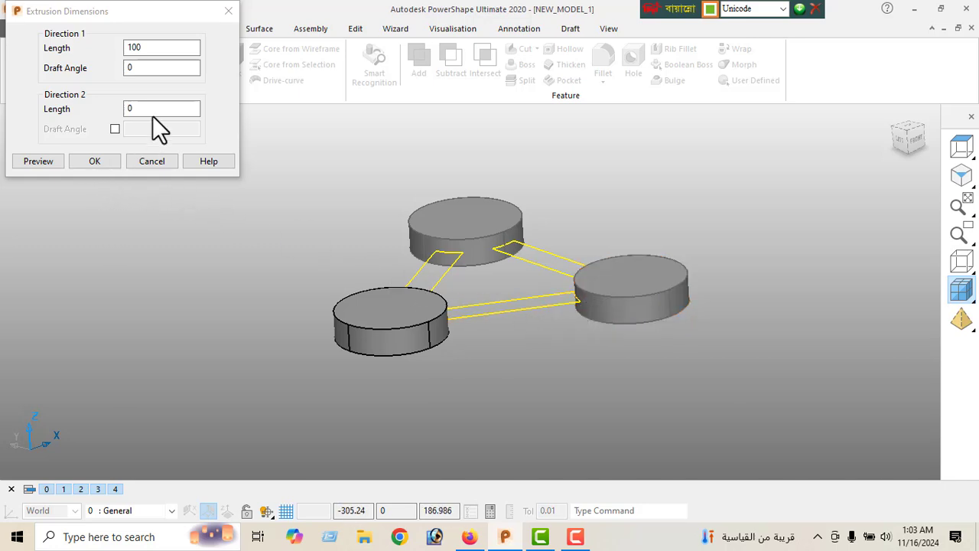
double_click(150, 48)
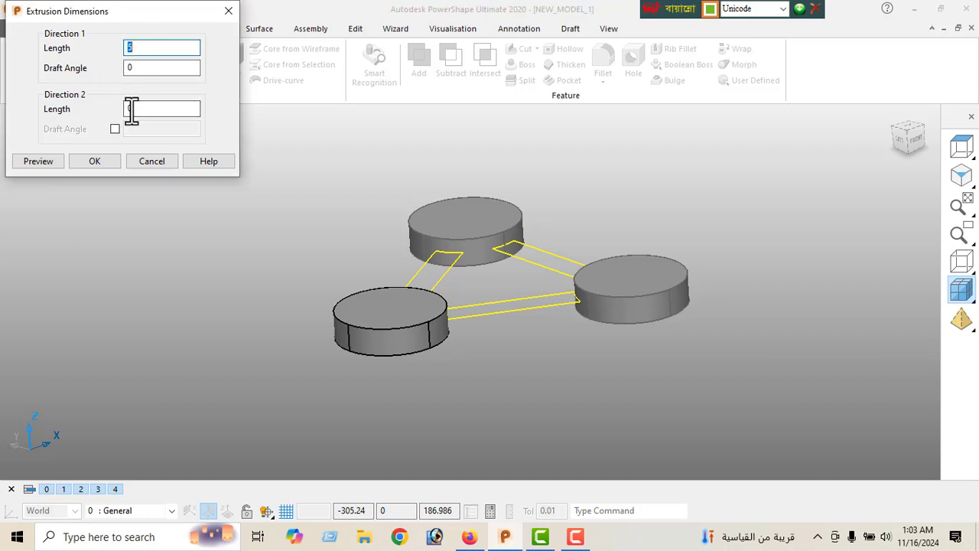
drag(137, 112, 115, 129)
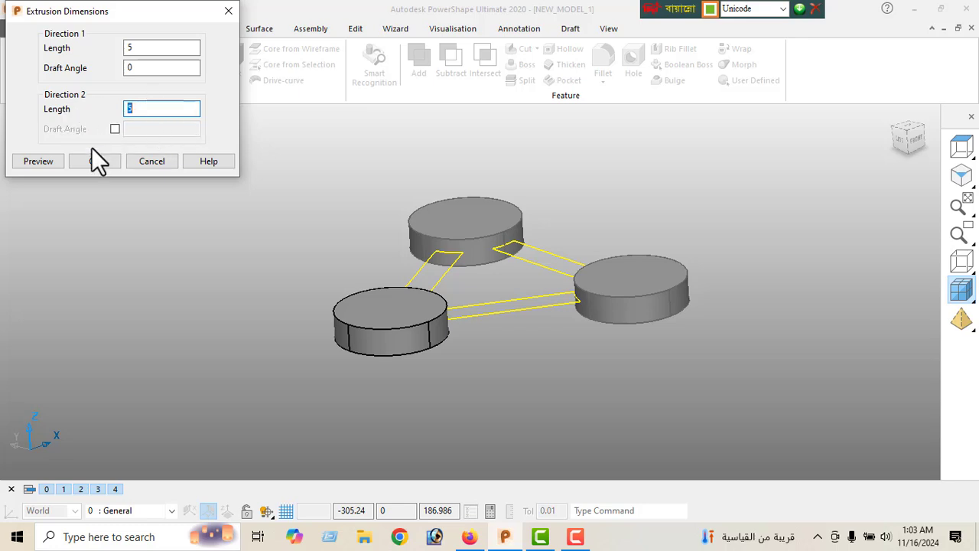
click(49, 163)
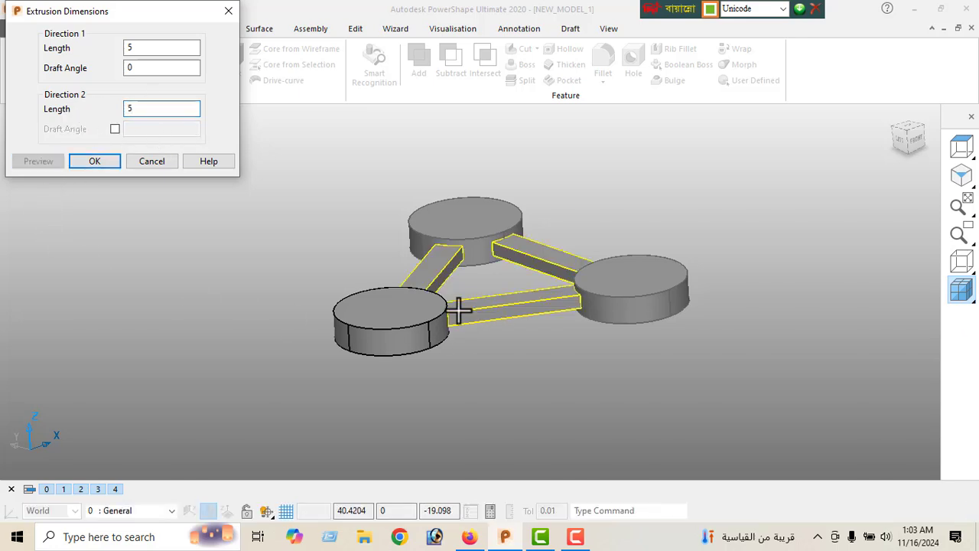
click(95, 161)
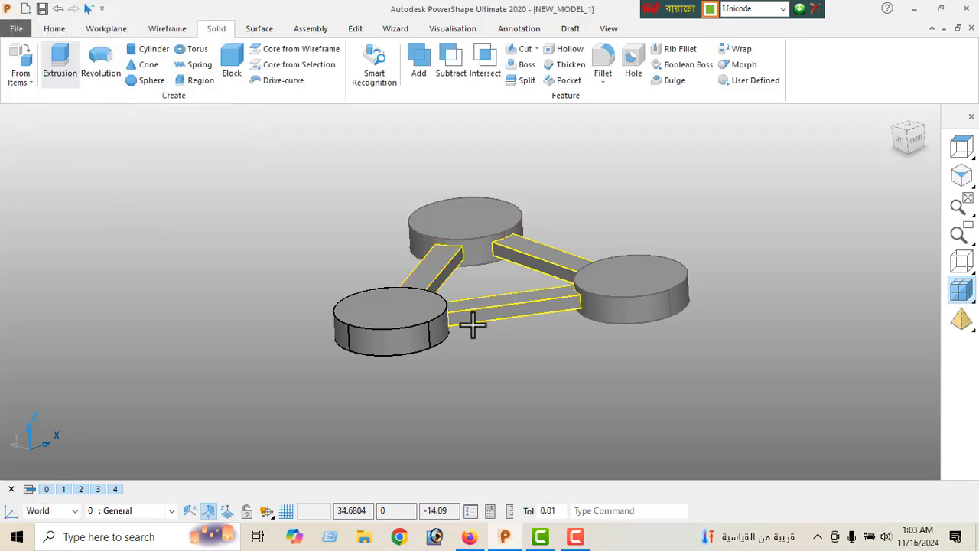
click(919, 139)
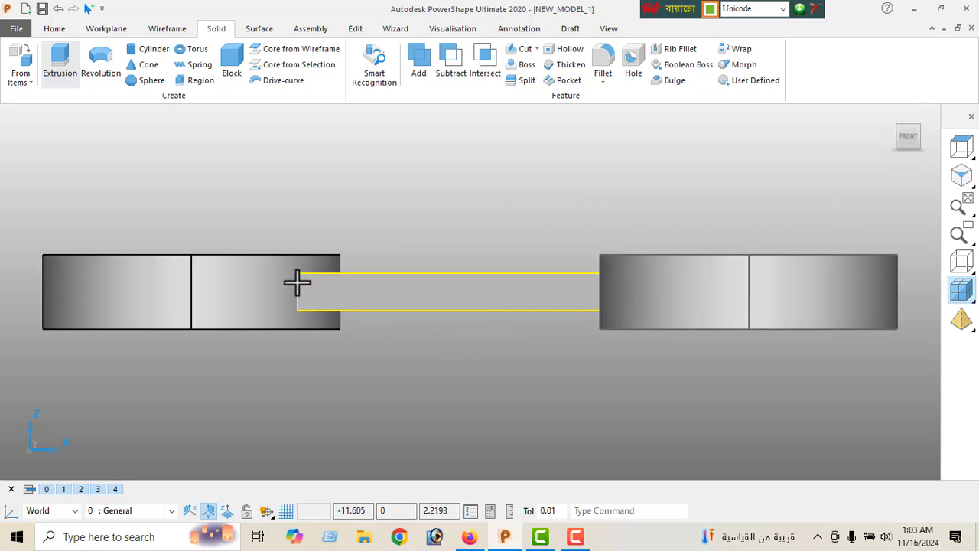
Add the selected bars to the active left disc with a Boolean union
click(966, 182)
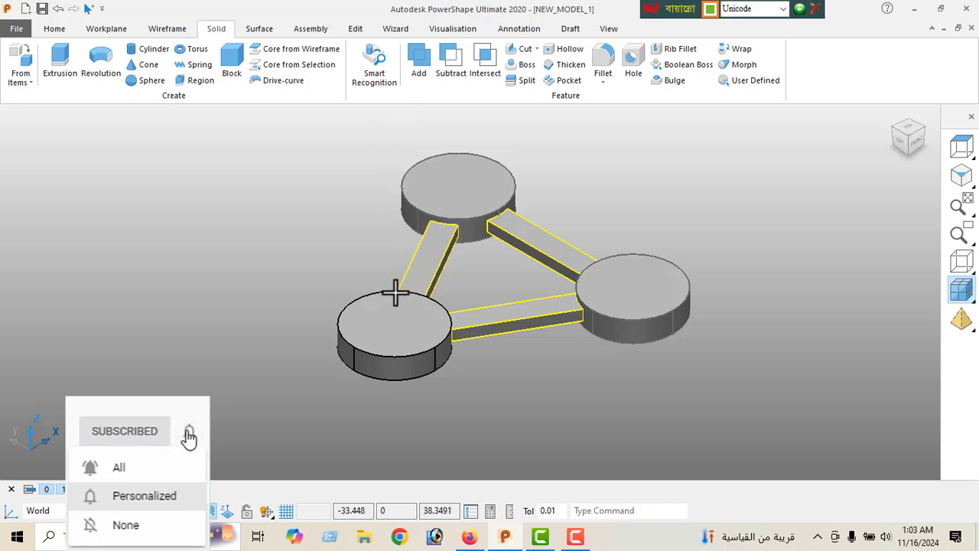
click(417, 59)
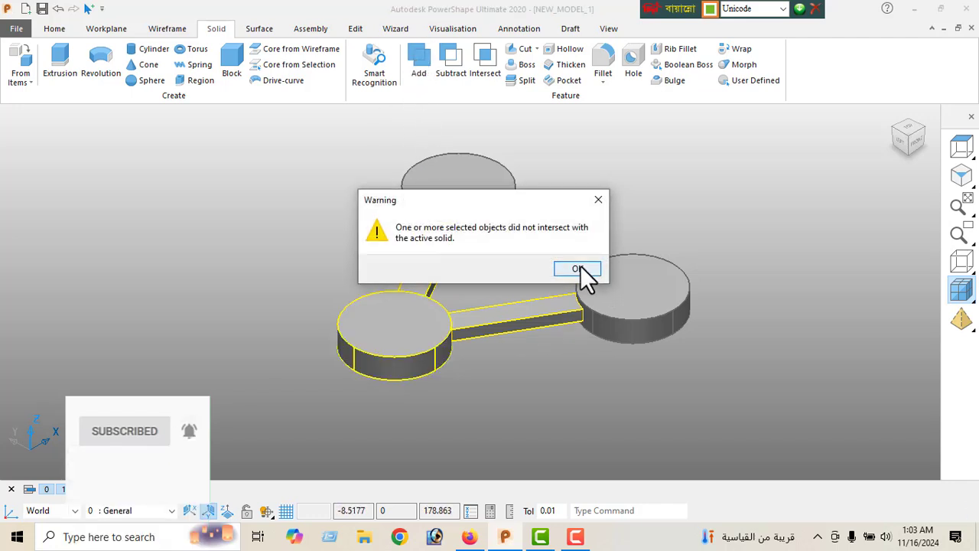
click(578, 269)
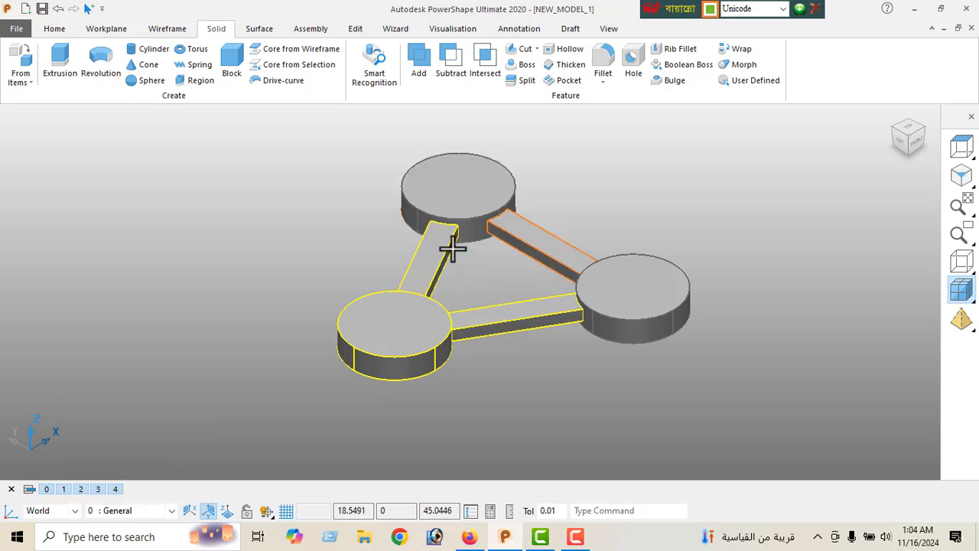
Add the upper disc, the vertical bar and the remaining disc to the active solid one after another
click(436, 185)
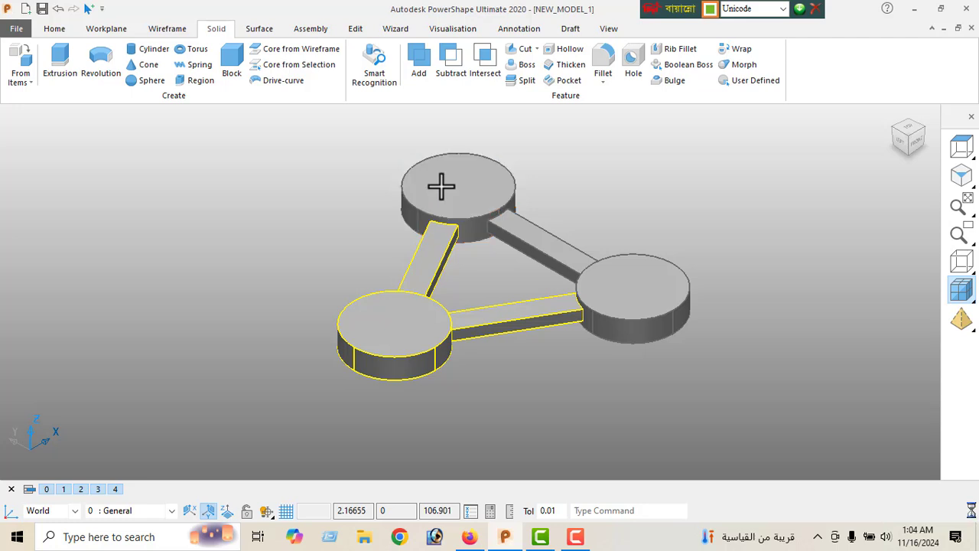
click(414, 56)
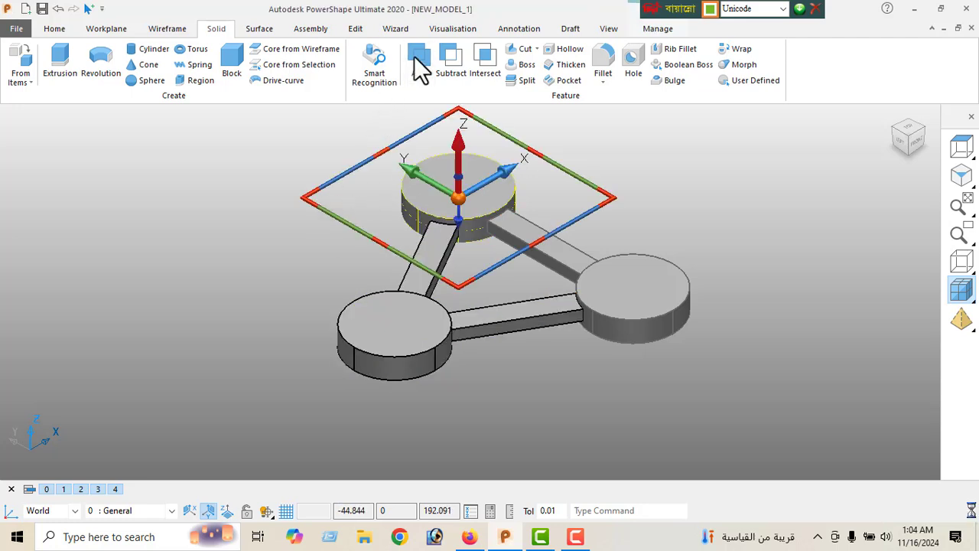
click(557, 250)
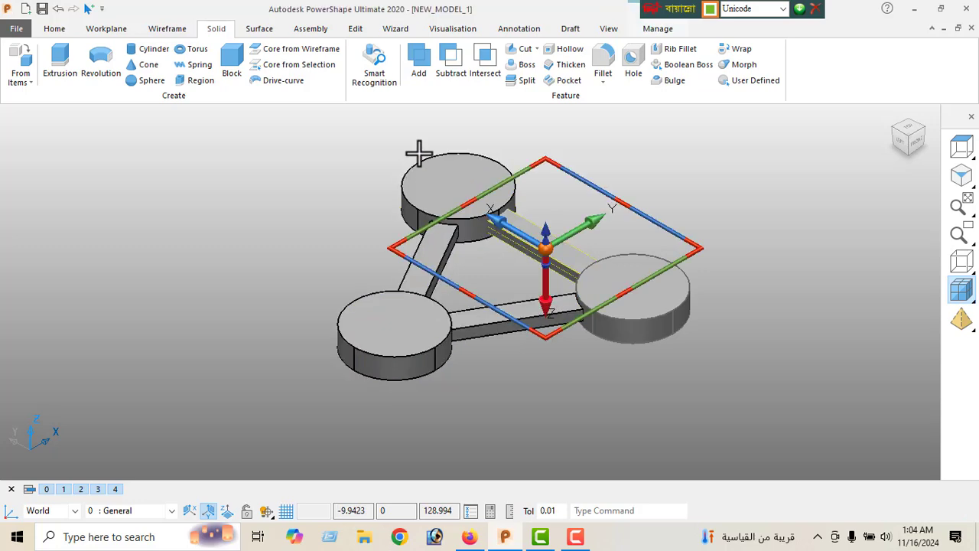
click(416, 55)
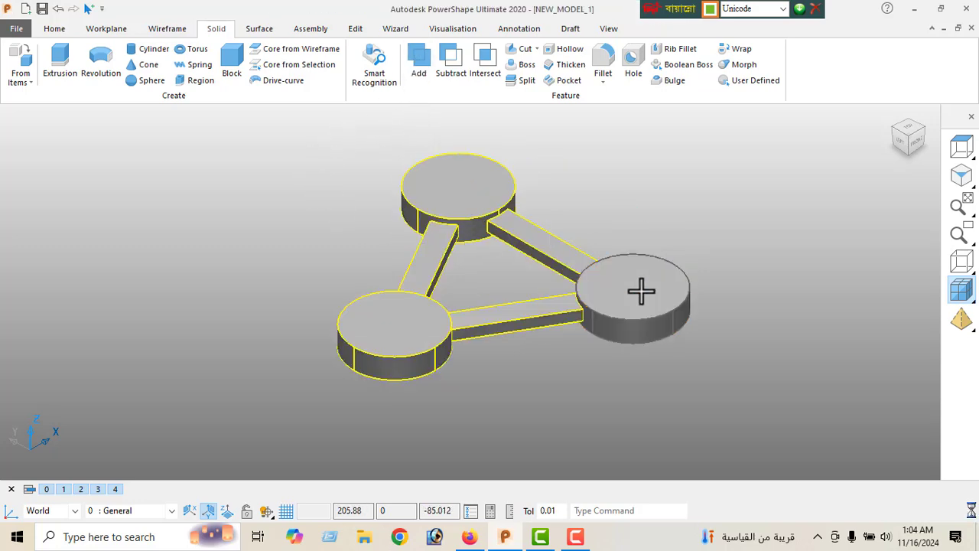
click(670, 308)
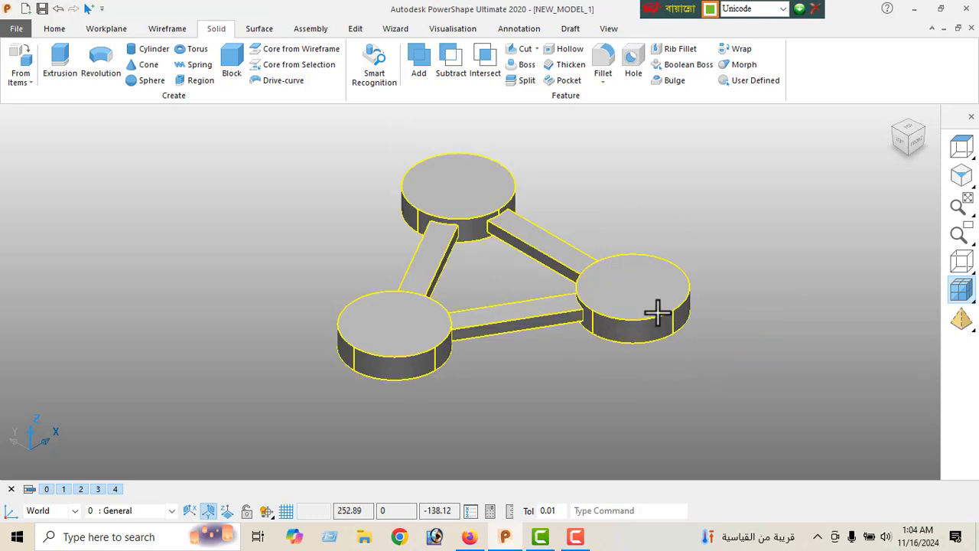
Check that the whole link selects as one solid, and return to the top view with the wireframe tools open
click(722, 339)
middle_drag(722, 339, 564, 375)
click(624, 352)
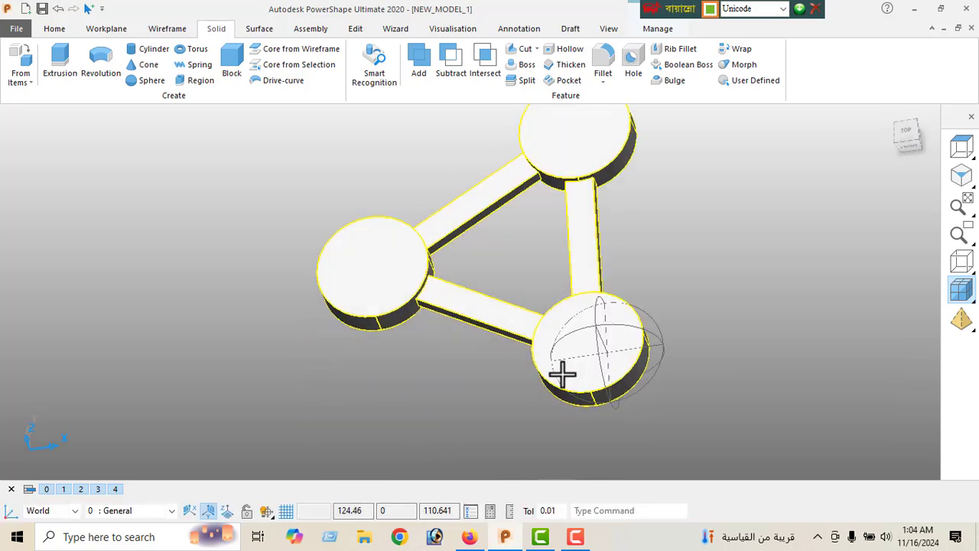
click(962, 153)
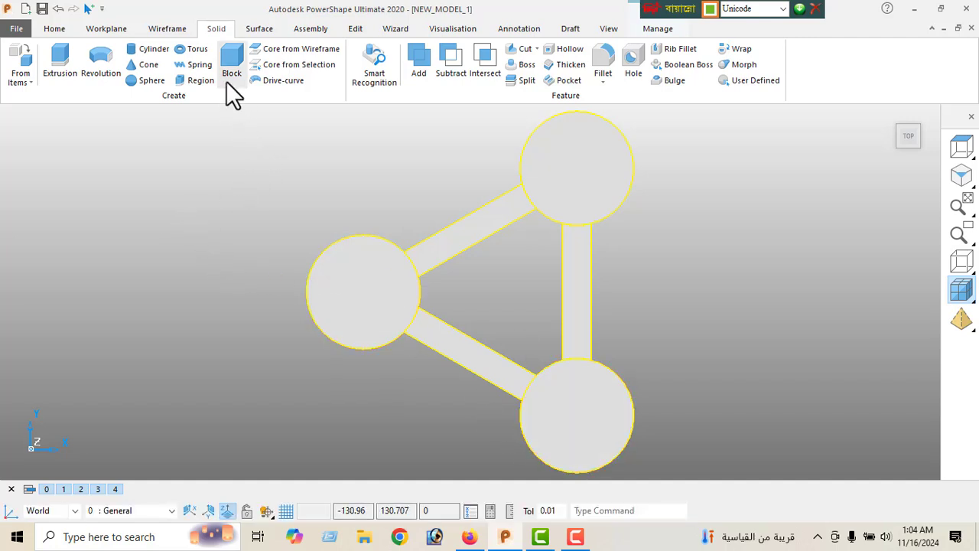
click(168, 32)
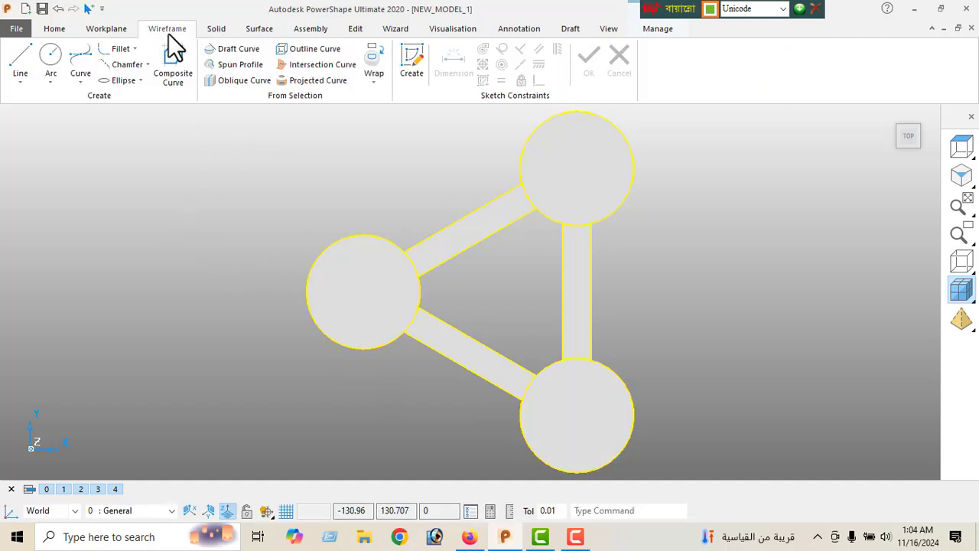
Draw a full circle with a radius of 20 at the centre of the upper disc
click(50, 55)
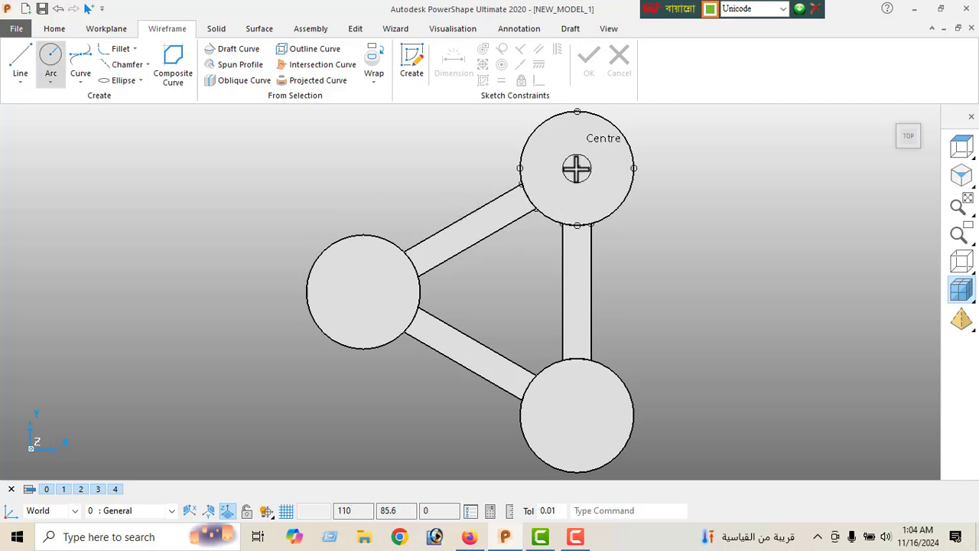
click(577, 167)
right_click(185, 147)
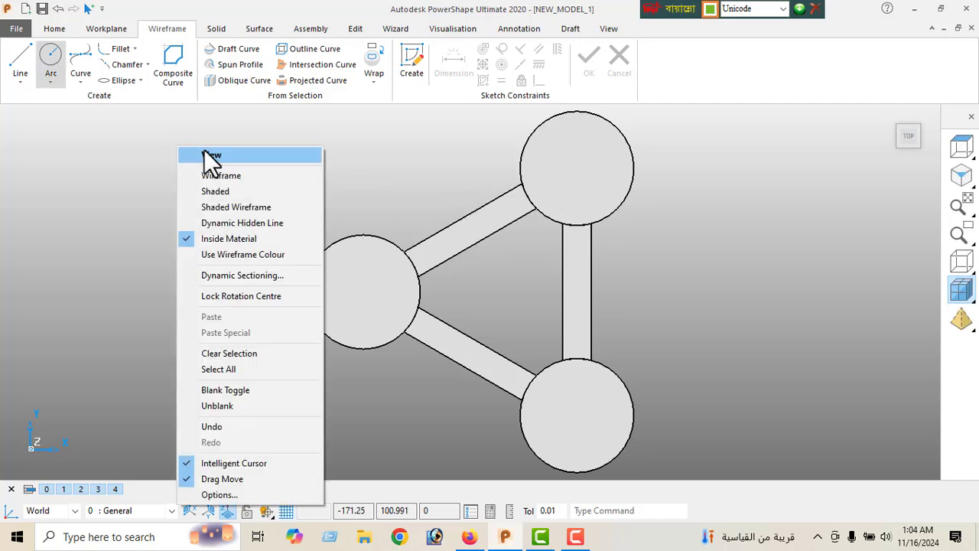
click(210, 153)
Inspect the circle's height inside the disc in wireframe display from the left view
click(957, 182)
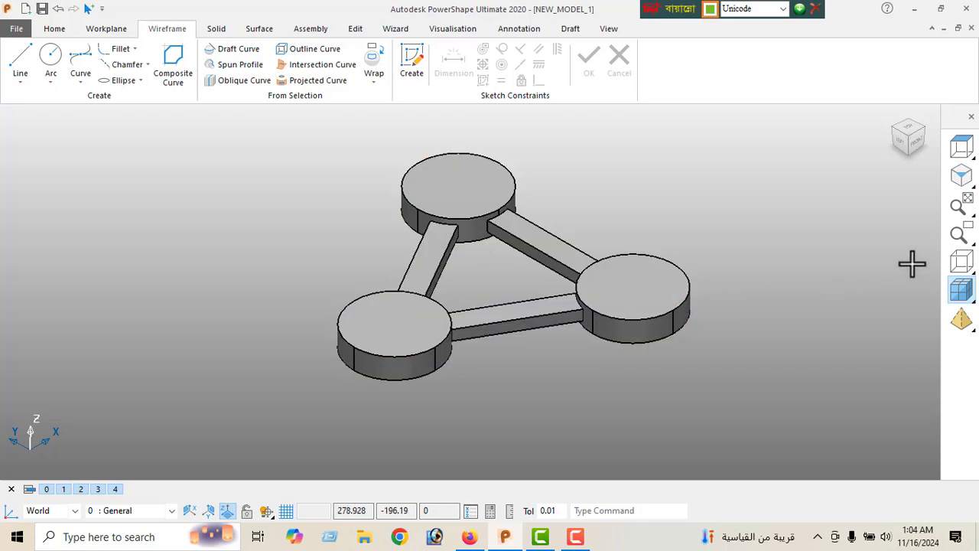
click(967, 264)
middle_drag(498, 207, 500, 121)
scroll(497, 255, up, 2)
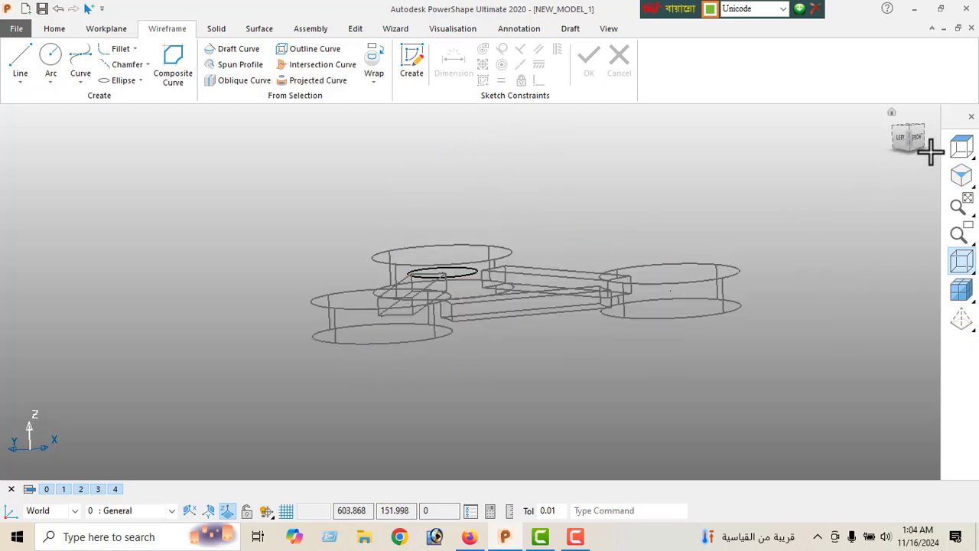
click(899, 139)
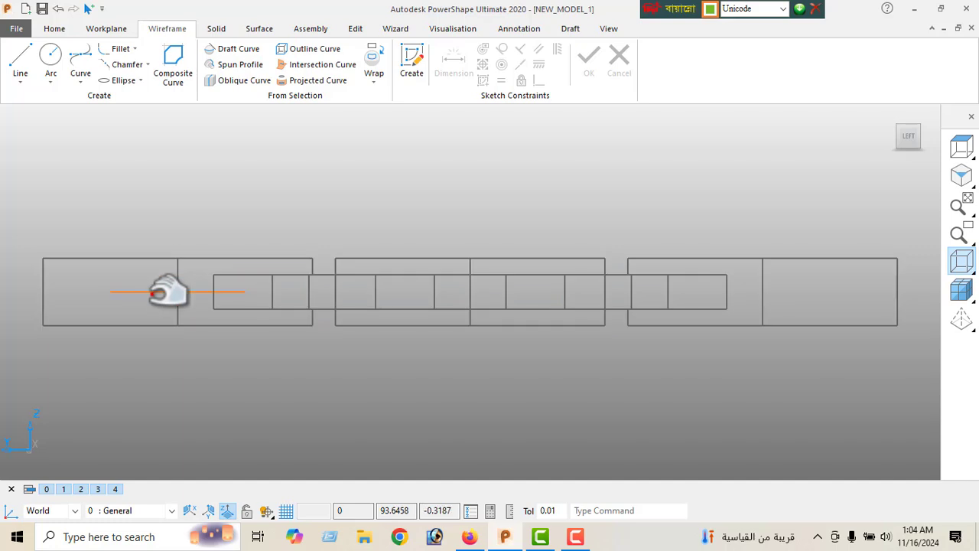
scroll(318, 303, down, 1)
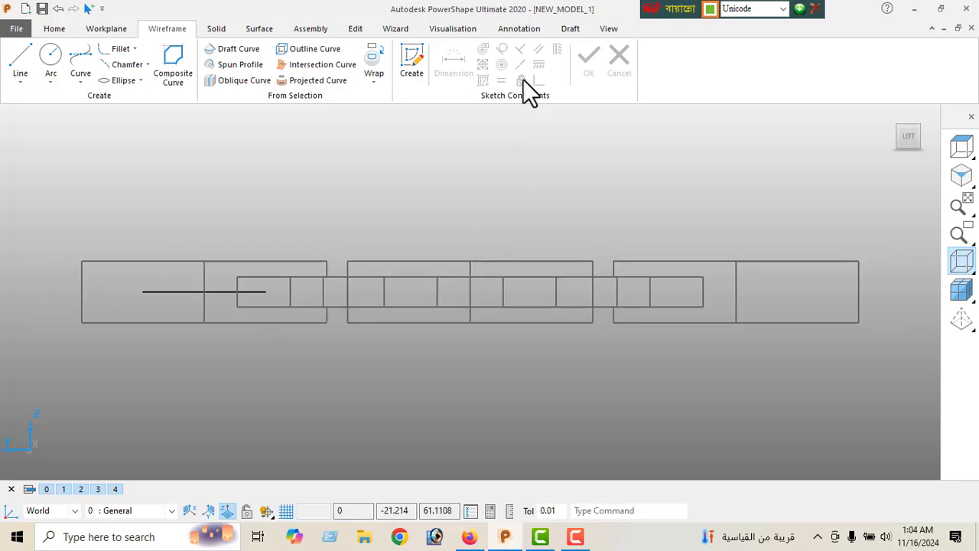
Dimension the height from the circle to the disc's top edge, with a text height of 10
click(523, 29)
click(218, 75)
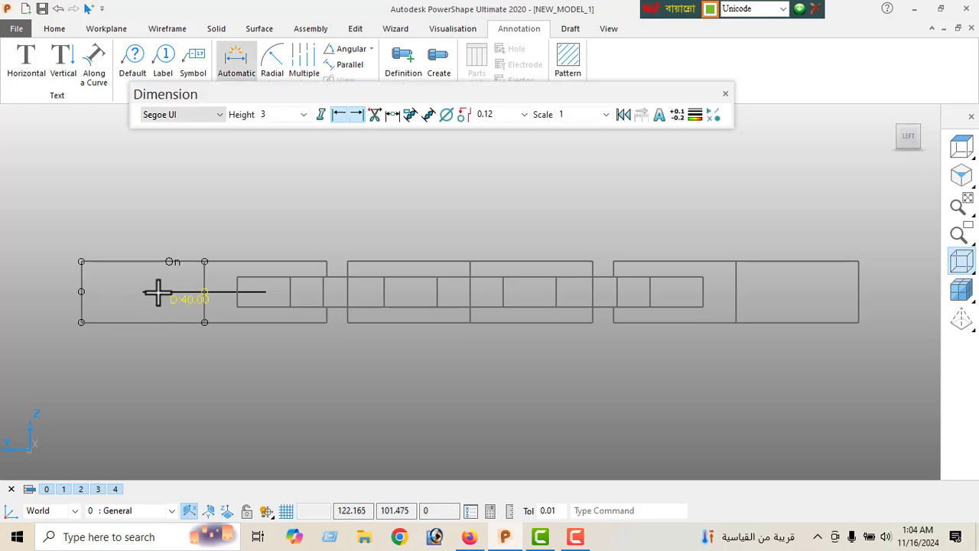
click(201, 293)
click(201, 264)
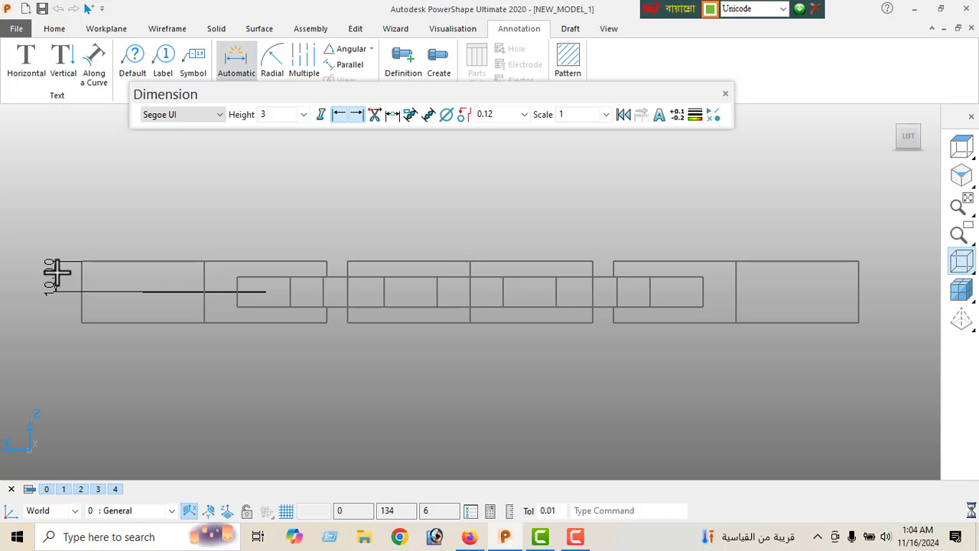
click(57, 272)
click(297, 115)
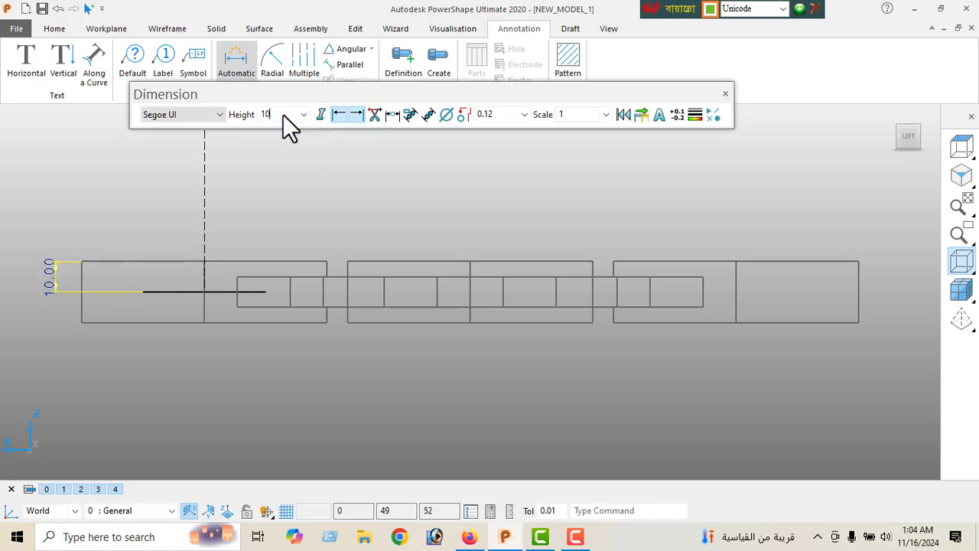
key(Return)
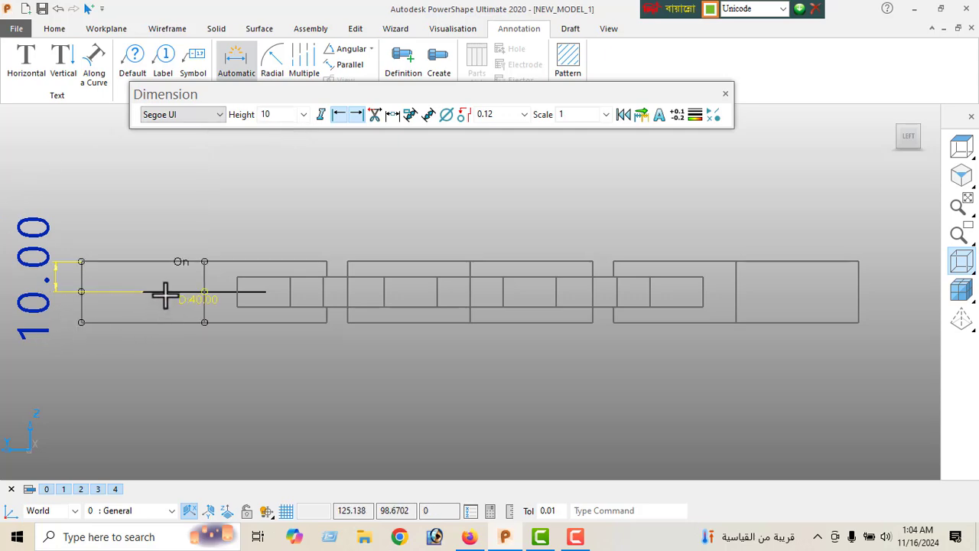
click(725, 94)
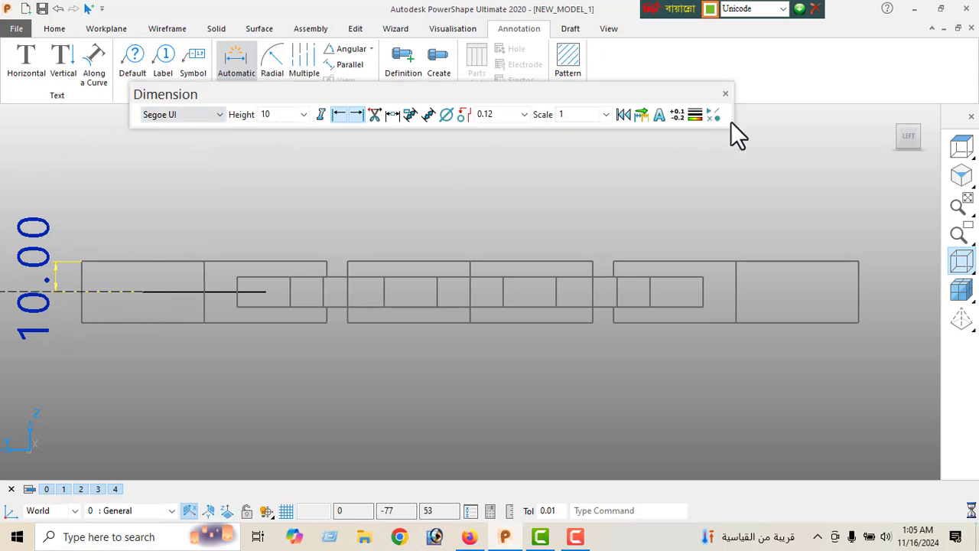
Return to the isometric view and delete the height dimension
click(961, 175)
right_click(320, 204)
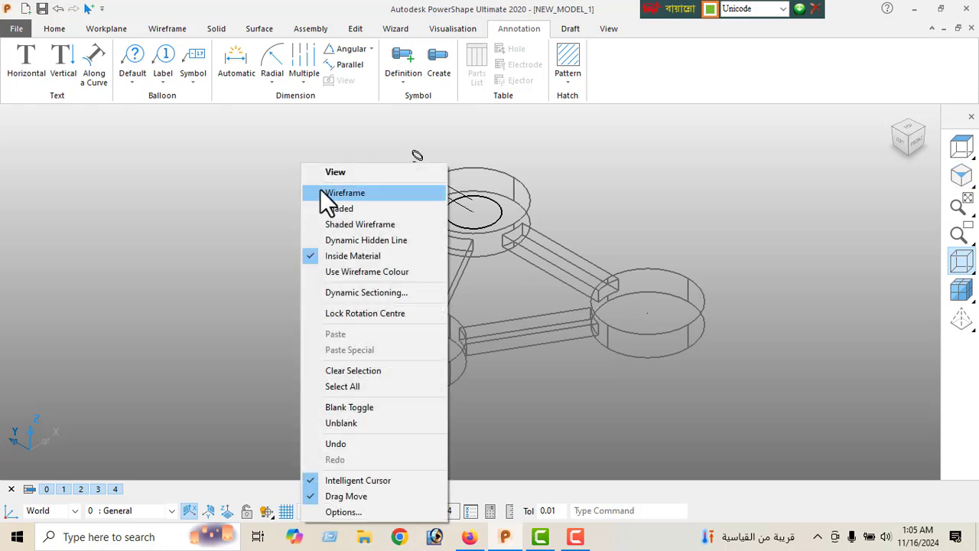
click(334, 172)
click(414, 175)
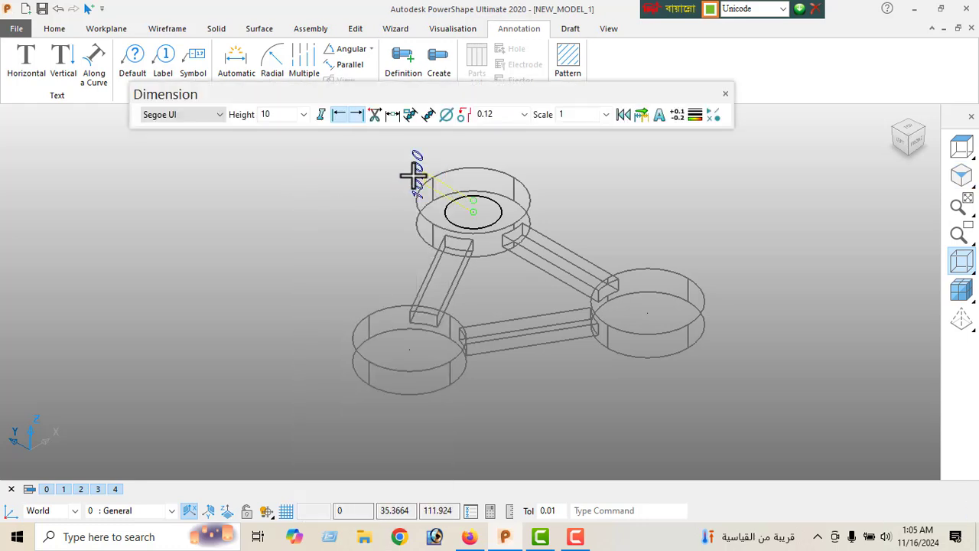
key(Delete)
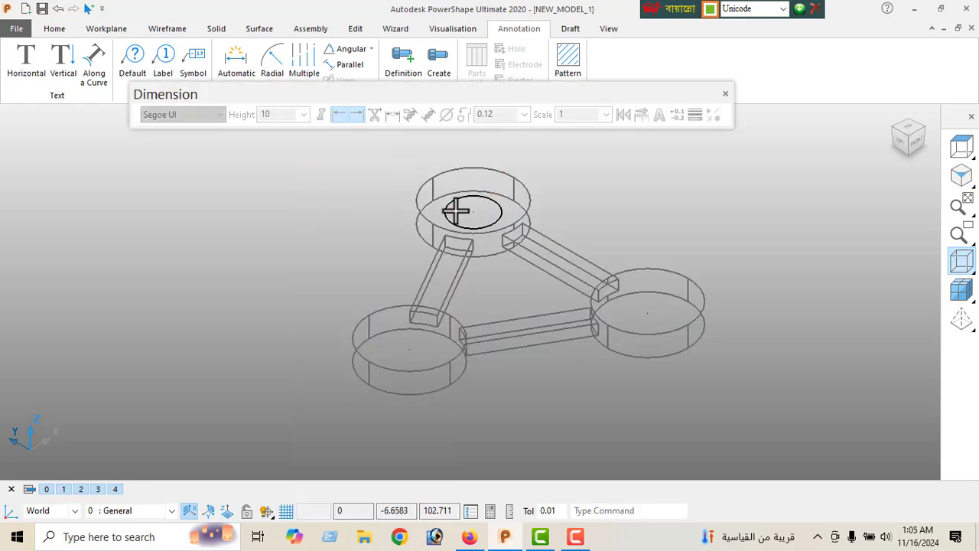
Set the radius of the circle inside the disc to 25
double_click(451, 209)
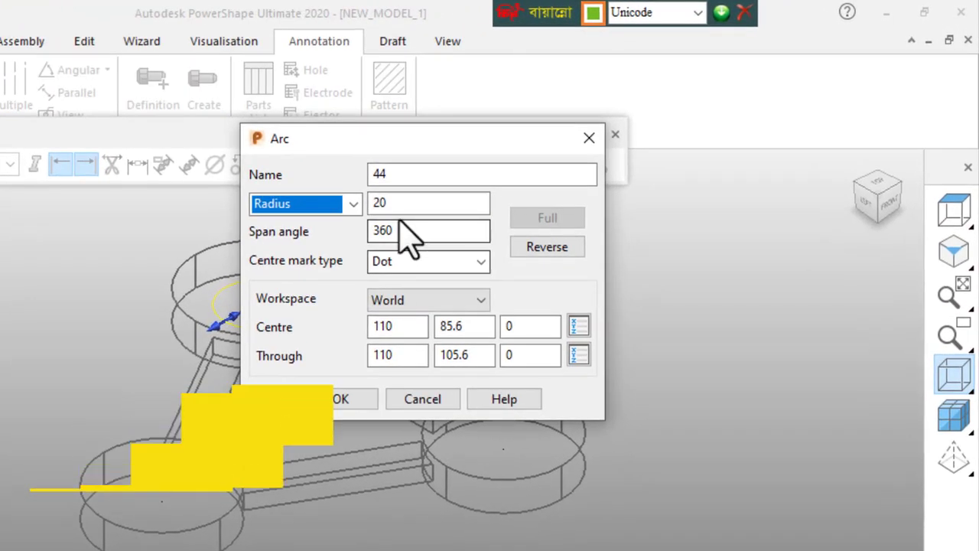
click(461, 182)
key(BackSpace)
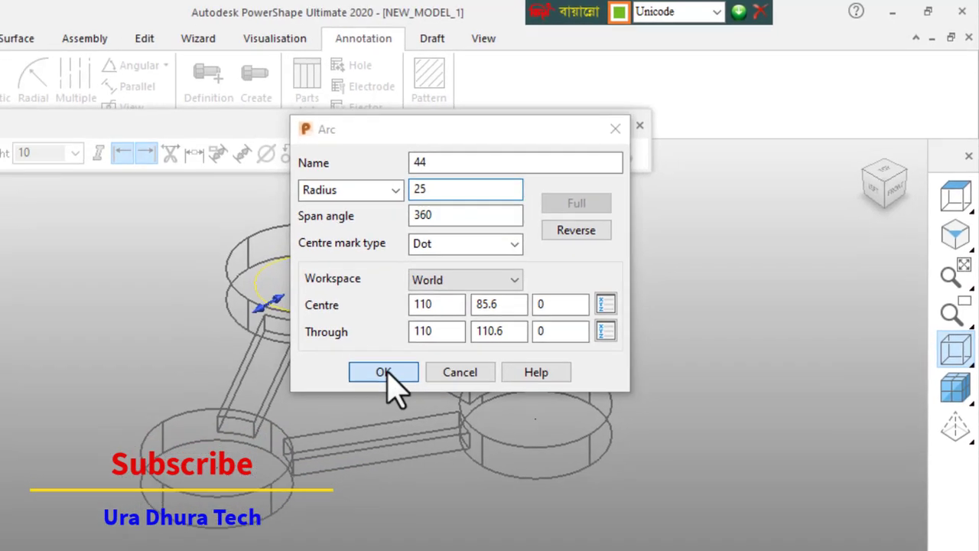
click(346, 401)
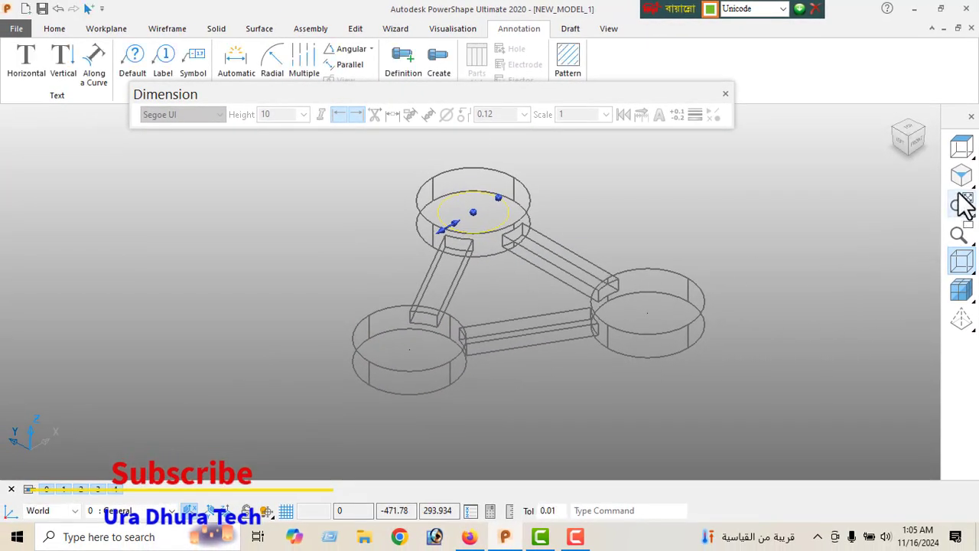
Extrude the circle into a solid cylinder, show the model shaded in the isometric view, and close the dimension settings
click(961, 181)
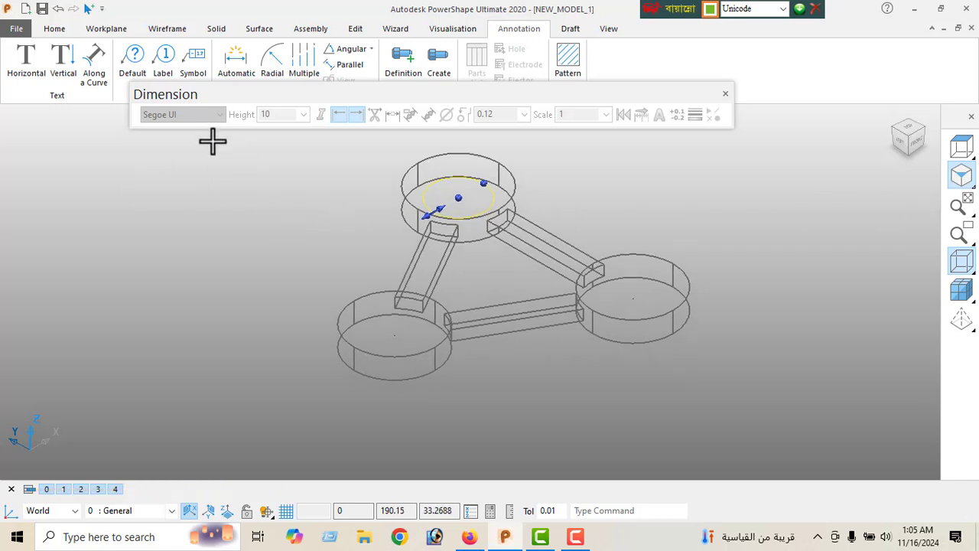
click(217, 30)
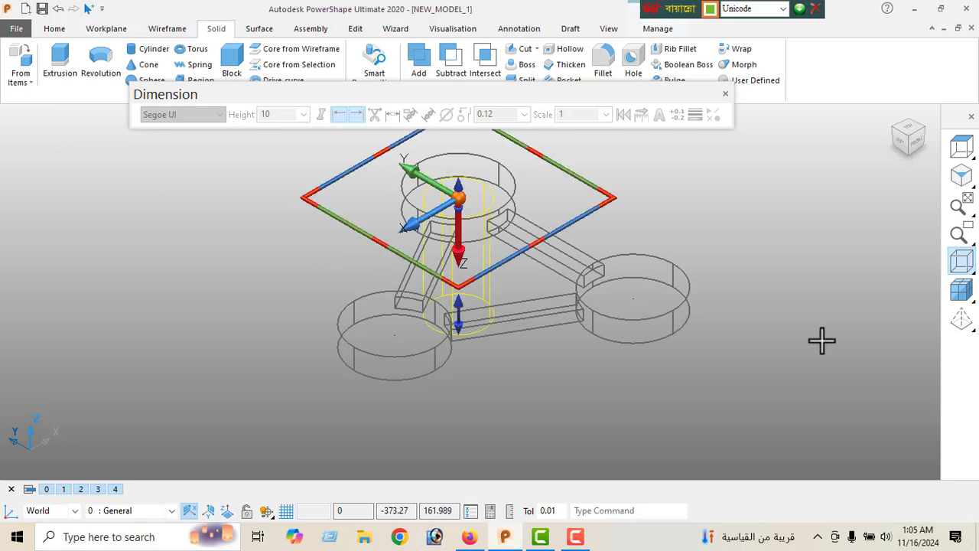
click(955, 287)
middle_drag(505, 321, 640, 277)
click(962, 176)
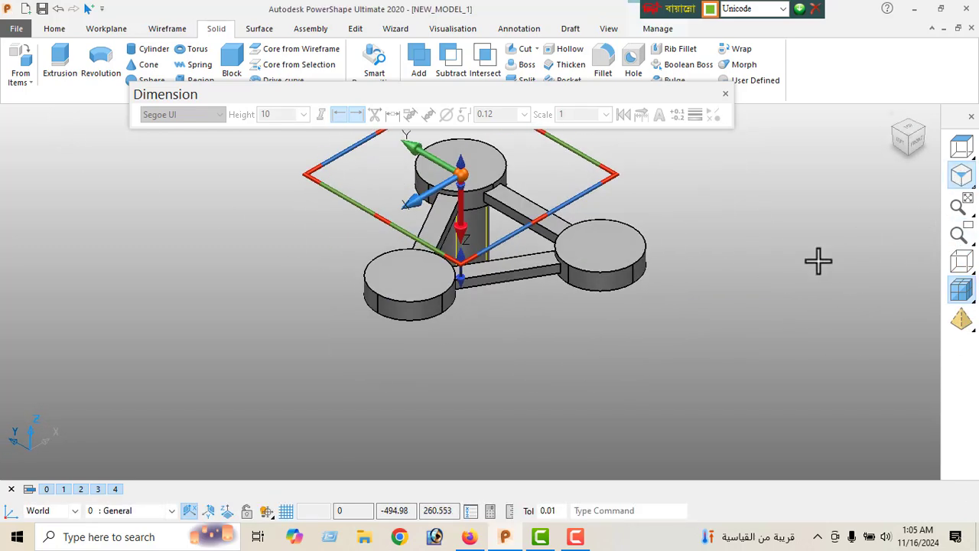
click(725, 93)
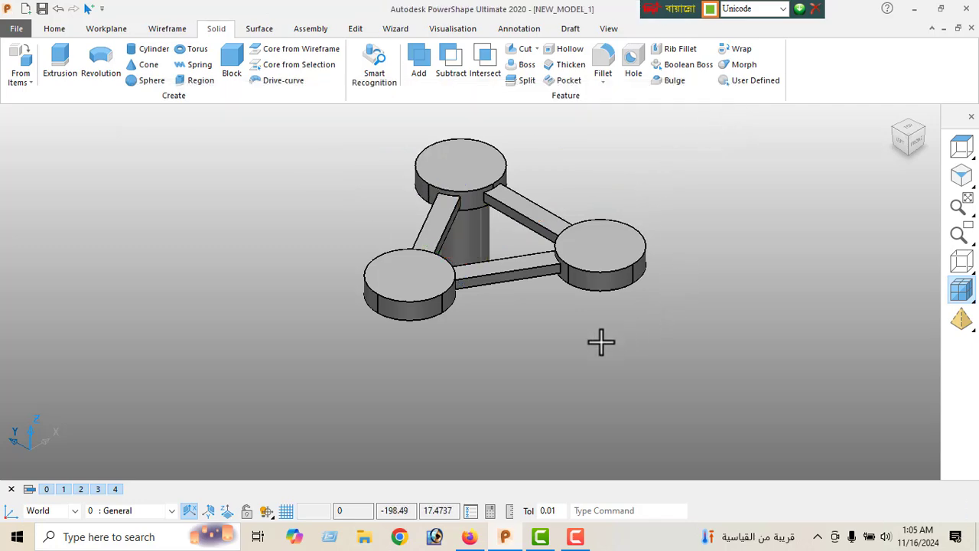
Extend the cylinder through both sides of the disc with equal lengths of 100
shift+middle_drag(499, 365, 506, 431)
shift+middle_drag(483, 345, 557, 539)
middle_drag(485, 363, 447, 351)
double_click(407, 338)
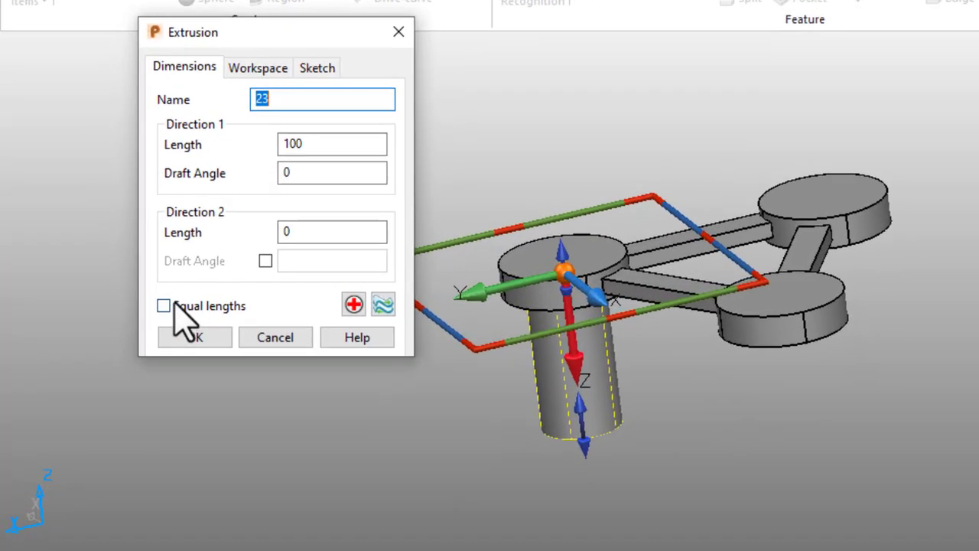
click(165, 306)
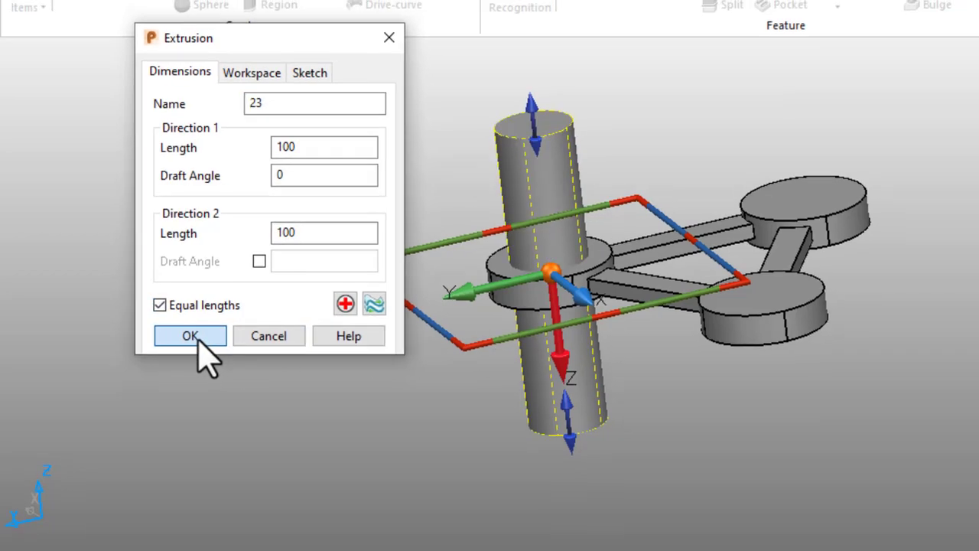
click(195, 337)
Subtract the cylinder from the link solid to cut a hole through the disc
click(485, 49)
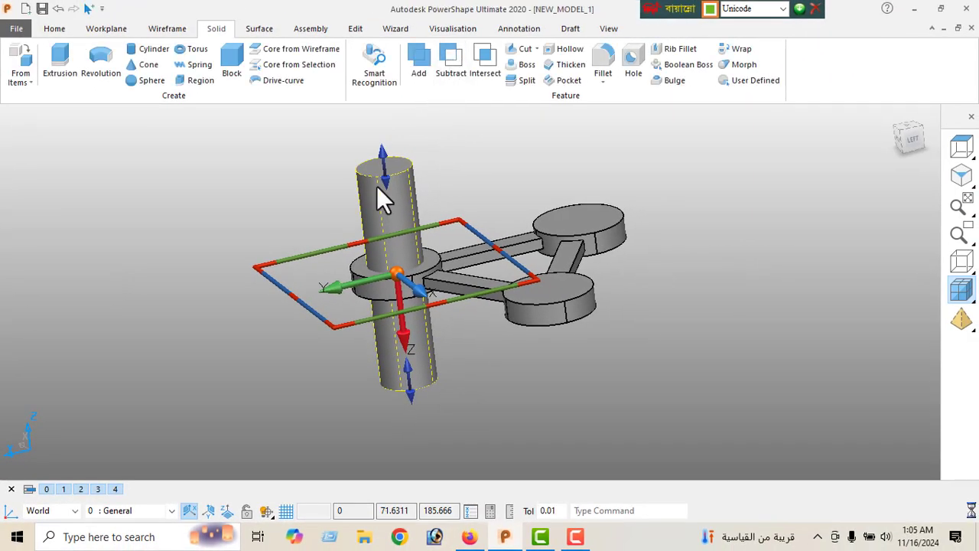
click(407, 186)
middle_drag(444, 280, 669, 324)
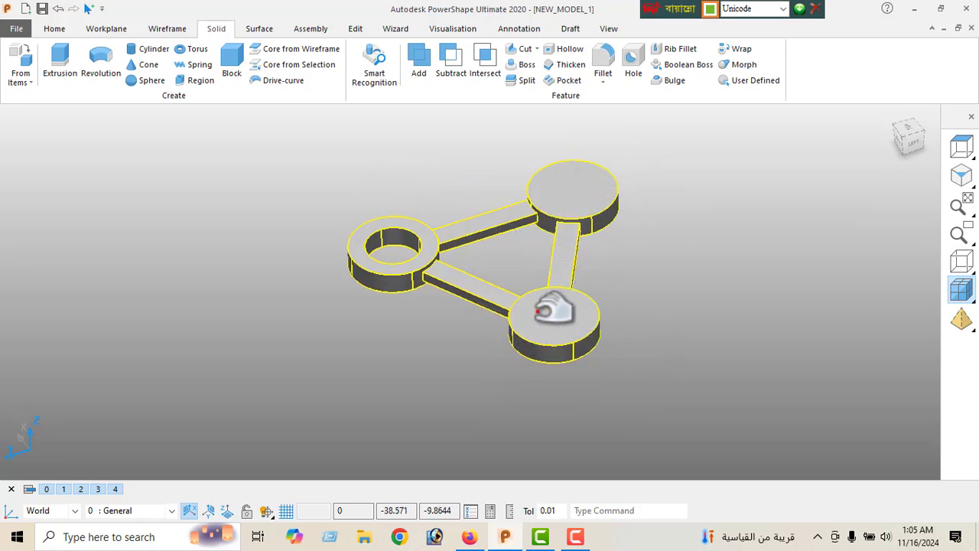
Draw a full circle with a radius of about 30 at the centre of the nearest solid disc's top face
click(167, 28)
click(51, 57)
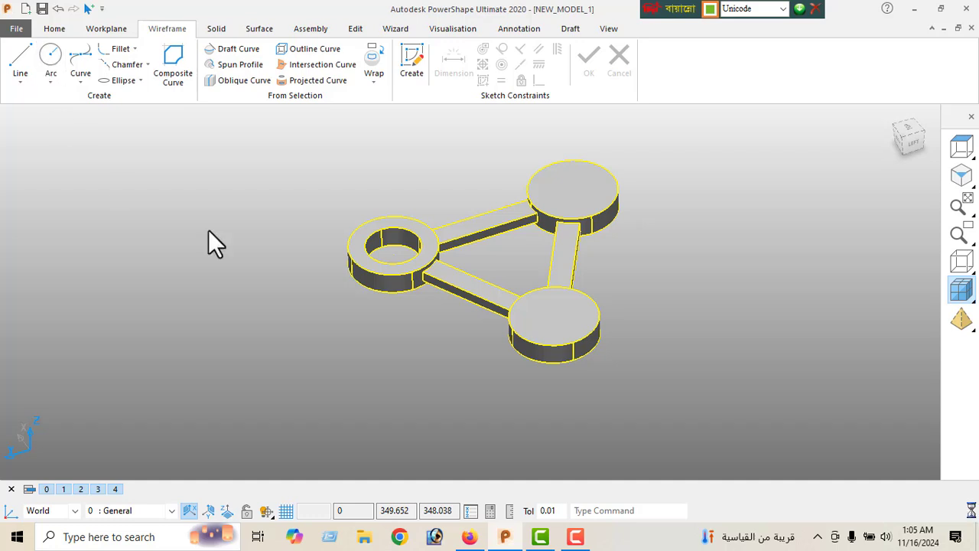
click(524, 300)
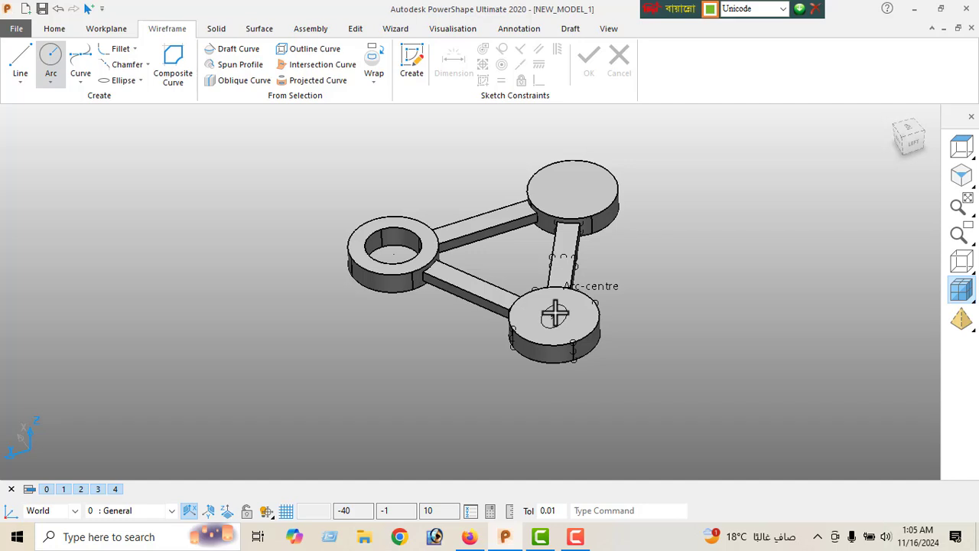
click(554, 314)
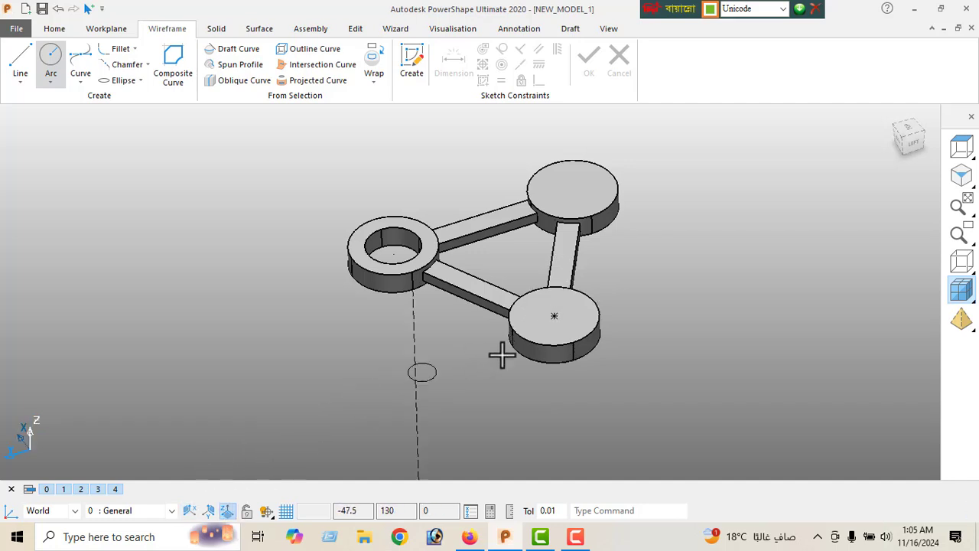
click(548, 321)
right_click(163, 169)
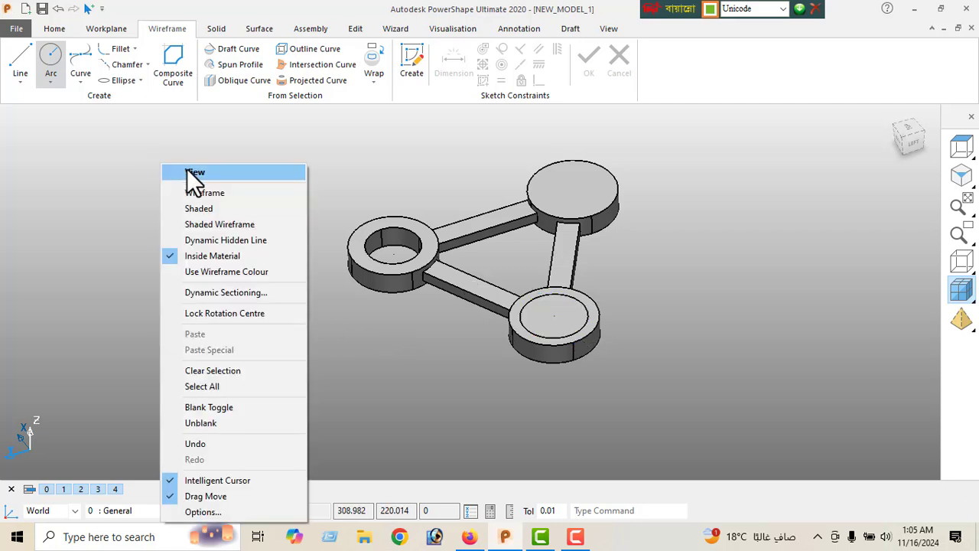
click(187, 169)
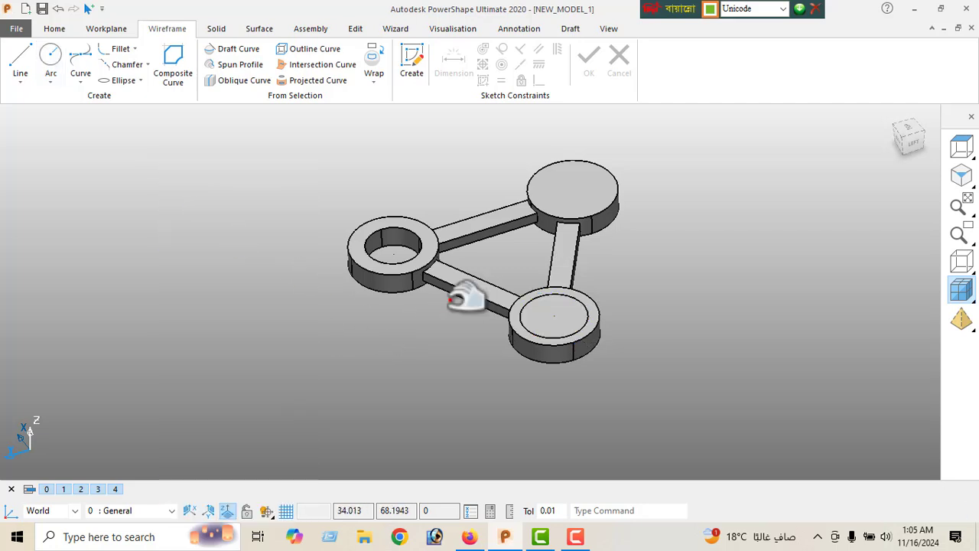
Set the radius of the circle on the nearest disc's top face to 25
click(528, 296)
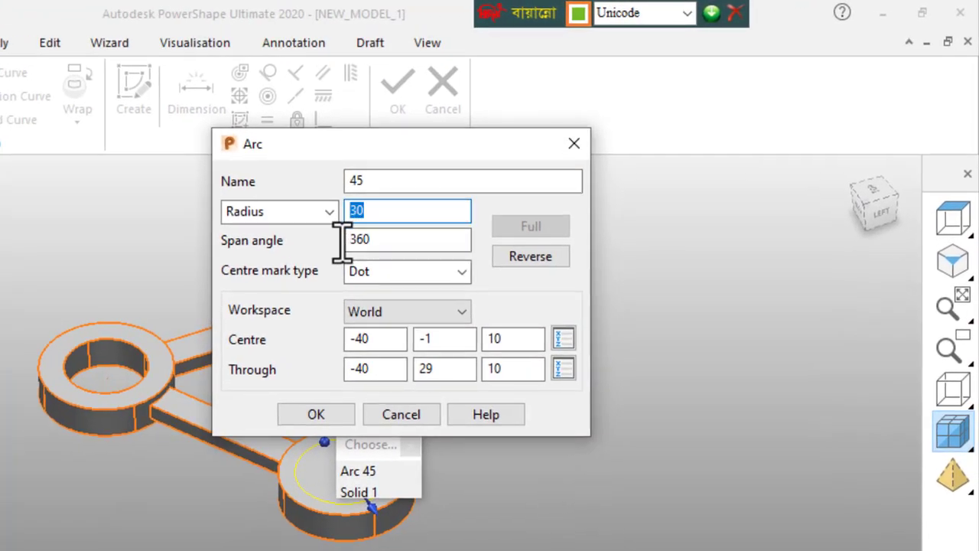
text(25)
key(Return)
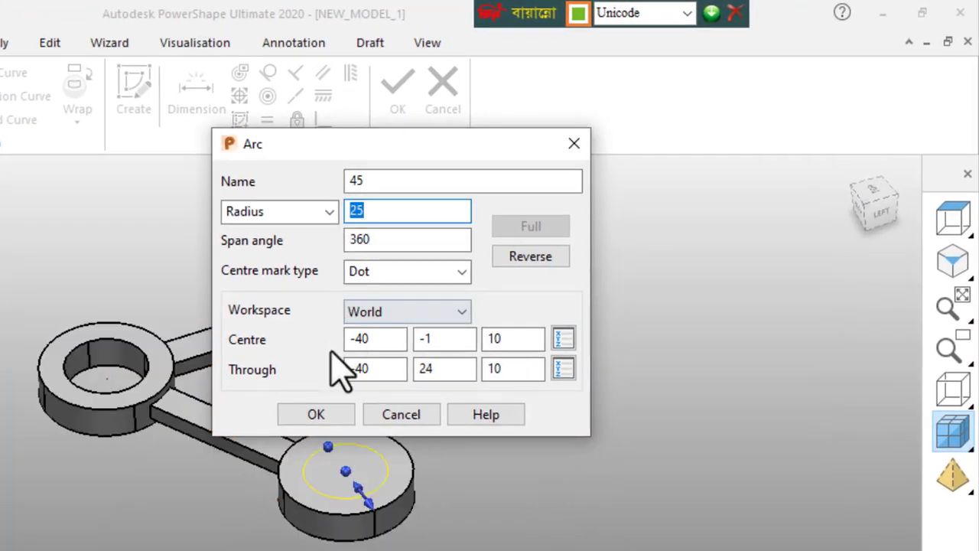
click(316, 414)
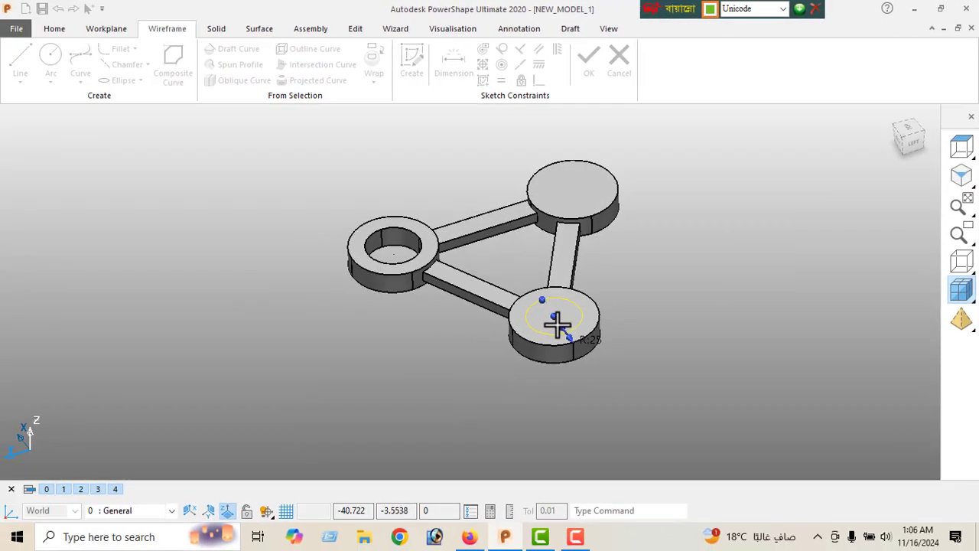
key(Escape)
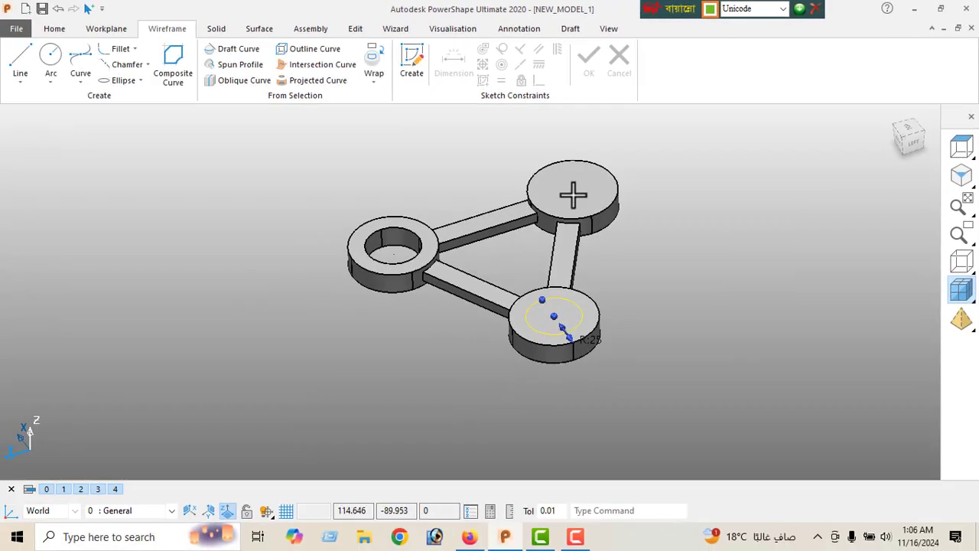
Copy the radius 25 circle from the nearest disc to the arc centre of the remaining uncut disc's top face
click(355, 28)
click(83, 58)
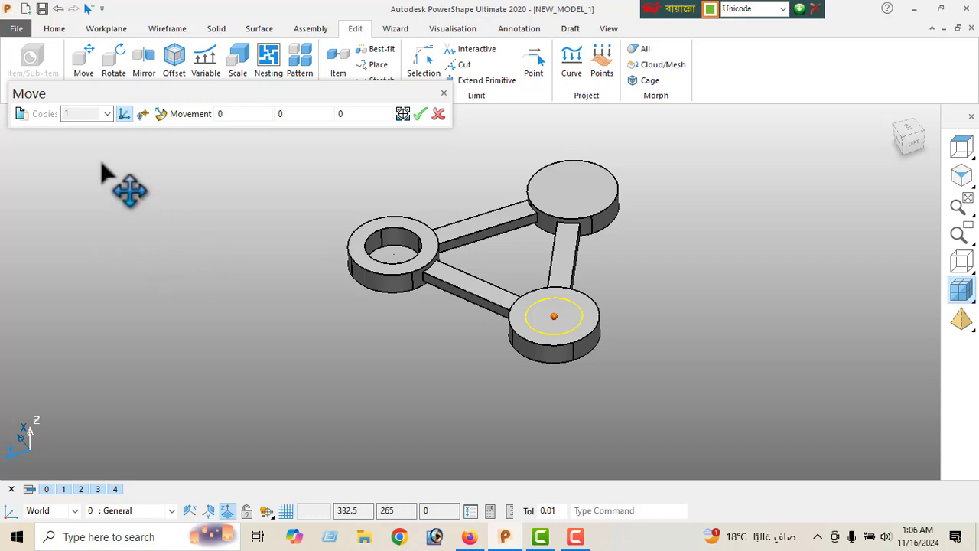
click(20, 113)
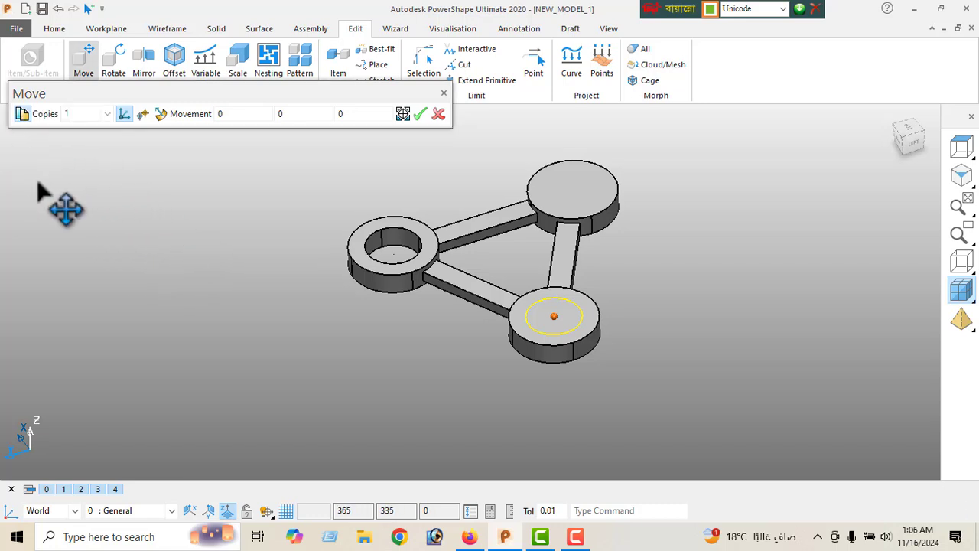
click(575, 191)
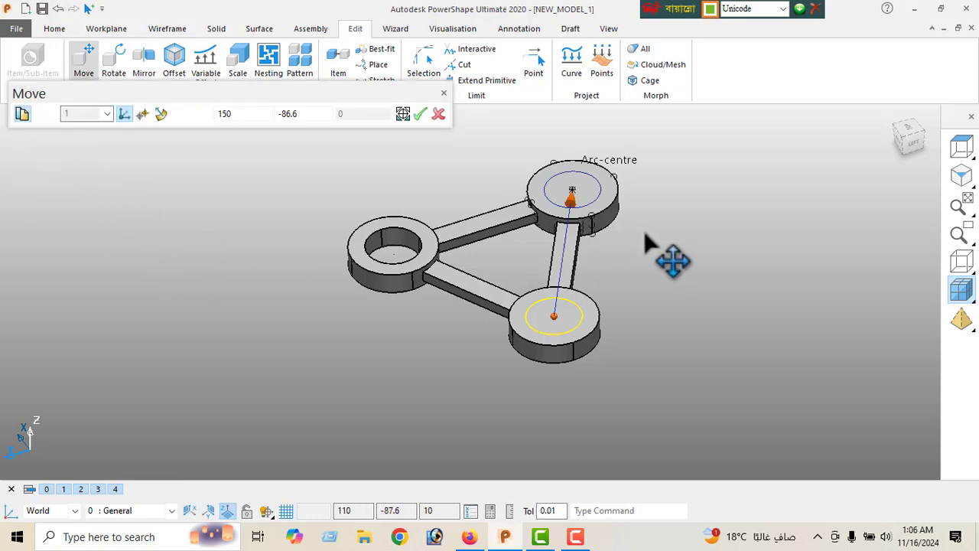
click(420, 113)
click(438, 114)
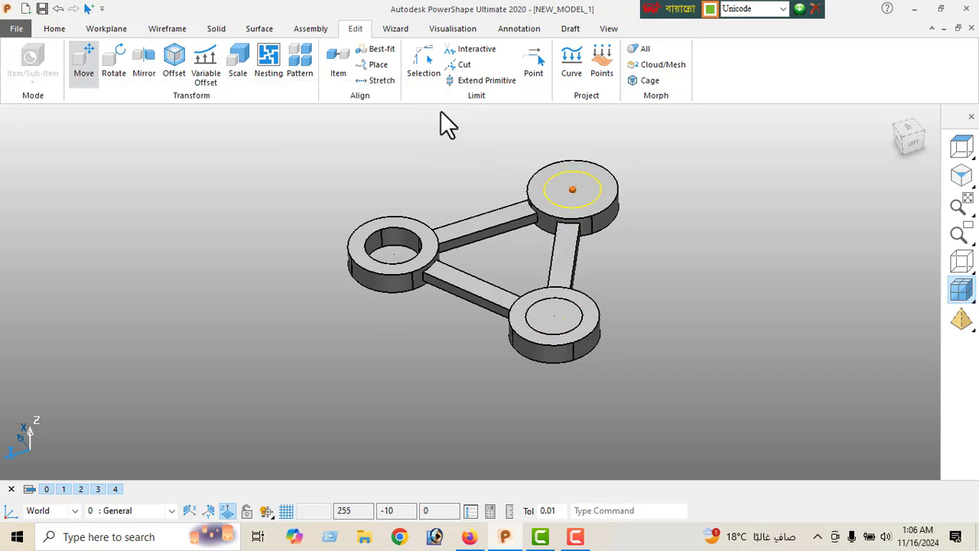
Cut both radius 25 circles through the link solid with a Through type Solid Cut
click(521, 330)
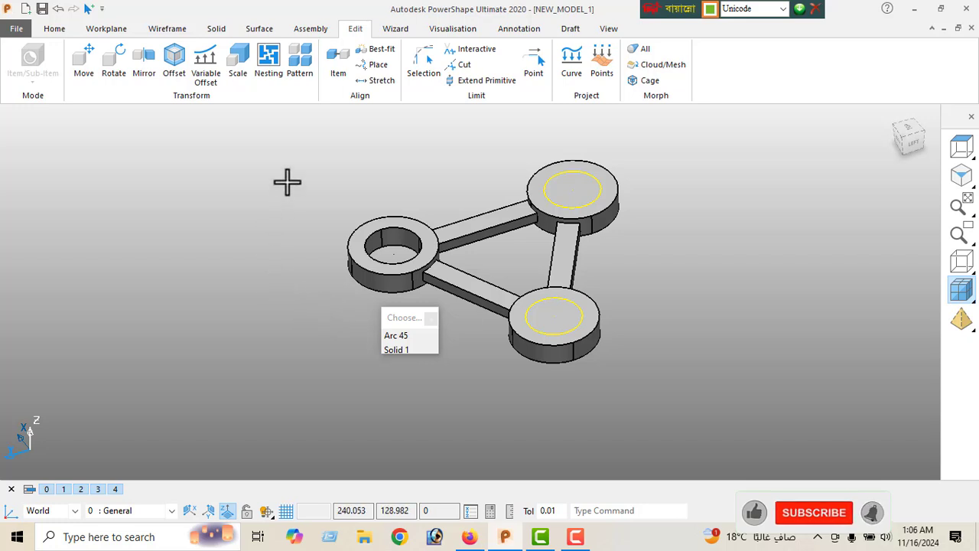
click(217, 31)
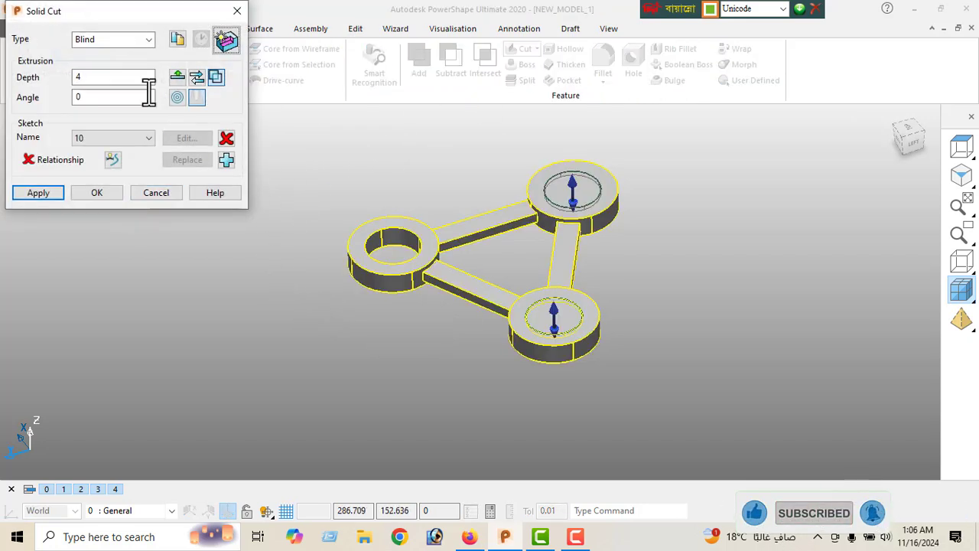
click(118, 39)
click(107, 67)
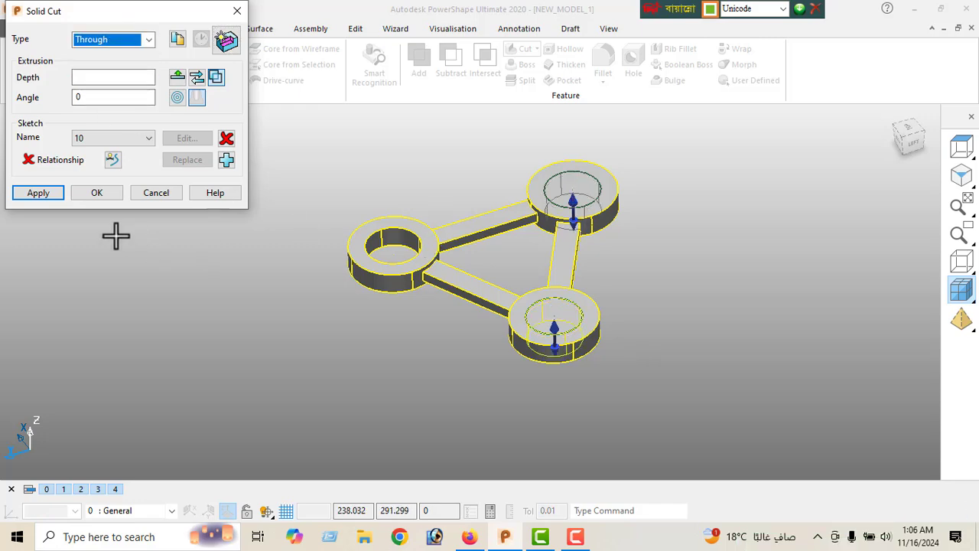
click(32, 192)
click(158, 197)
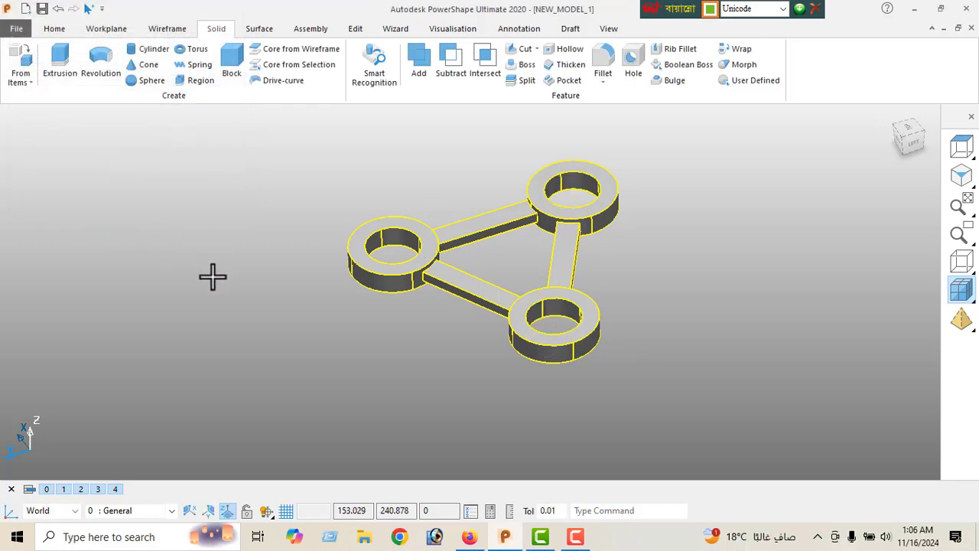
Compare the link model with the Exercise 21 drawing in the browser and return to PowerShape
middle_drag(337, 321, 489, 466)
click(470, 537)
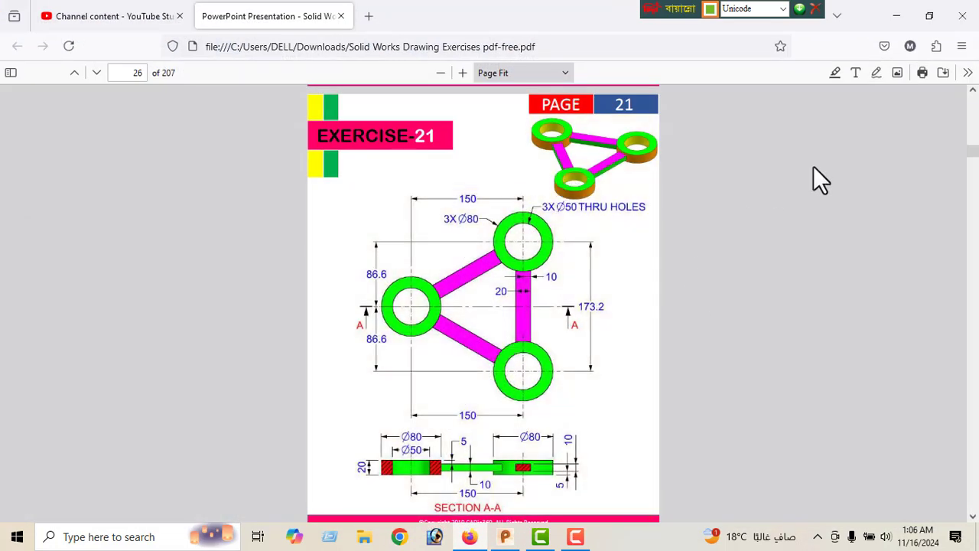
click(897, 17)
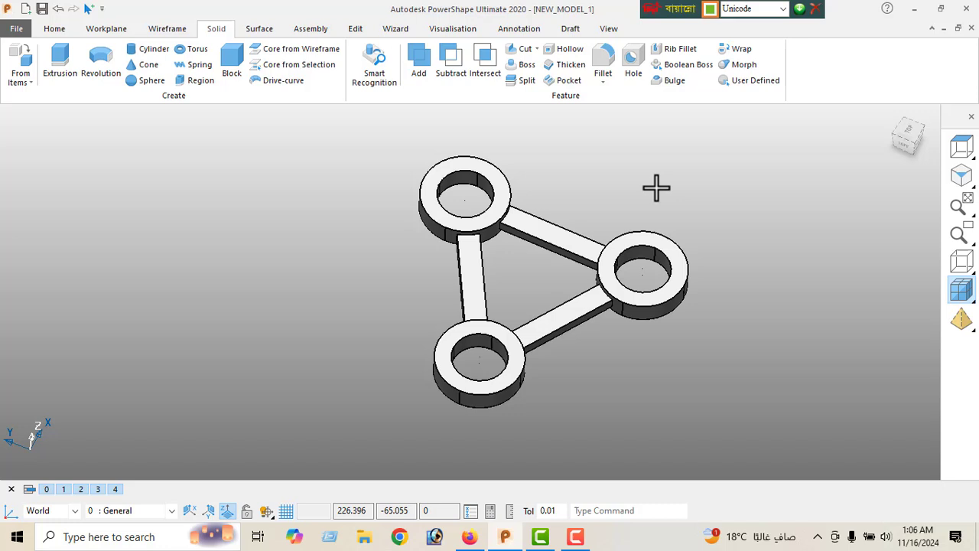
click(631, 300)
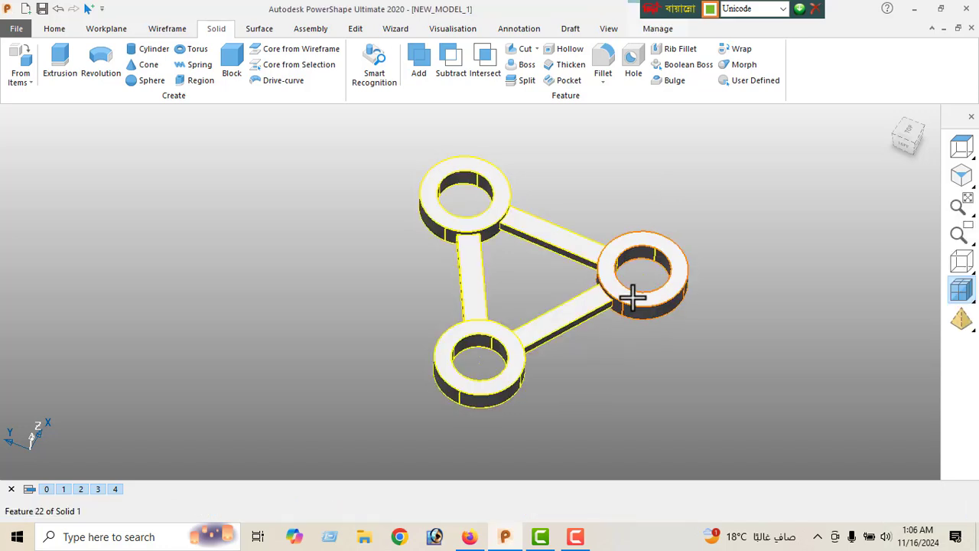
click(505, 273)
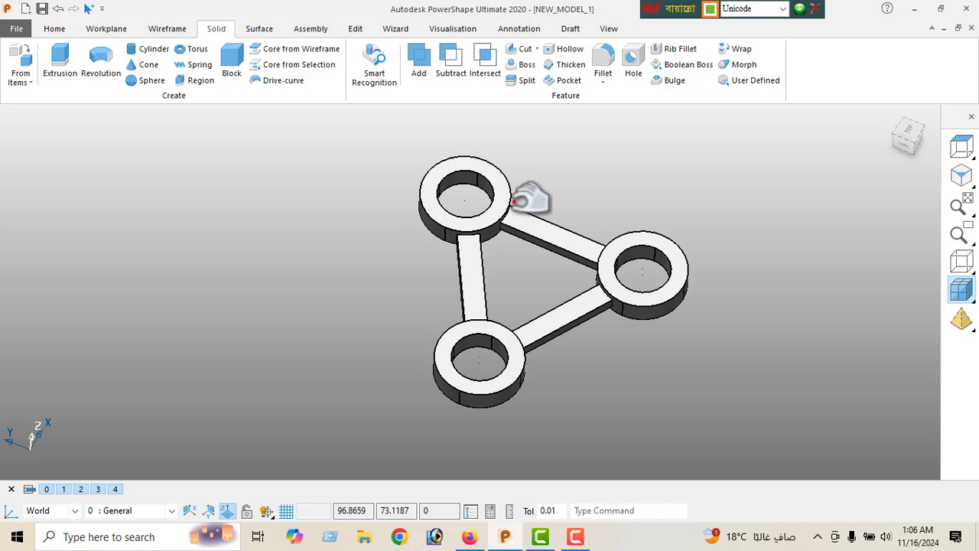
Open the material selection and examine the Metal, Cast Metal, Coated Metal, Spark Erosion, Marble and Metallic types
click(54, 28)
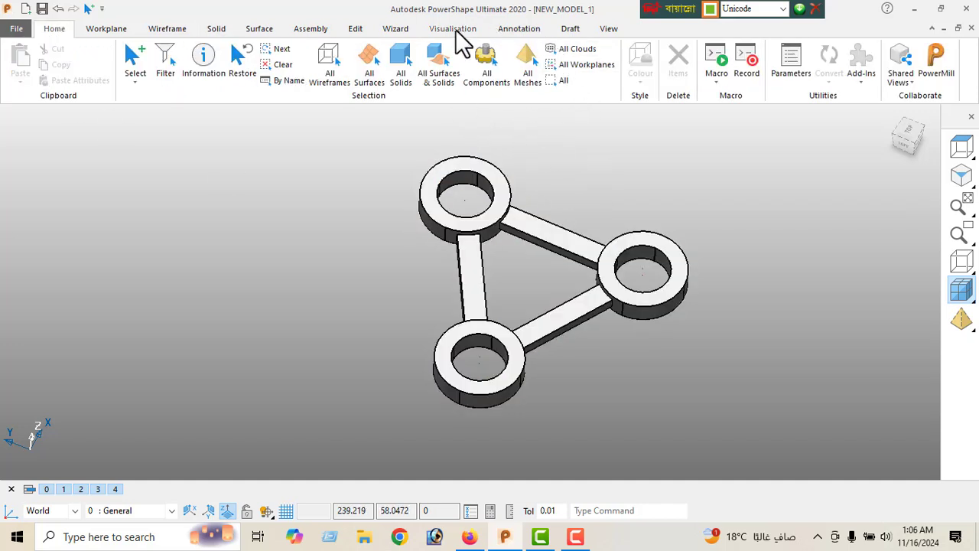
click(455, 30)
click(544, 75)
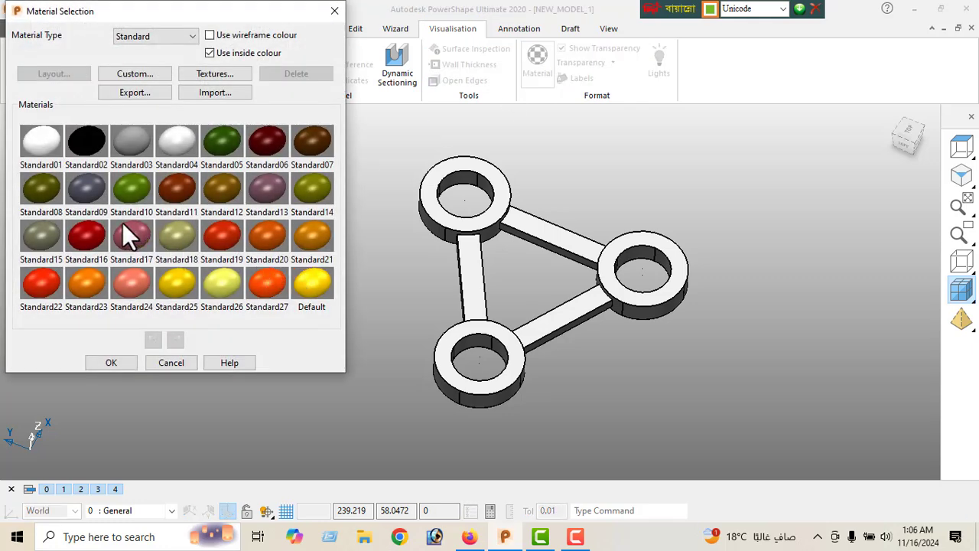
click(170, 37)
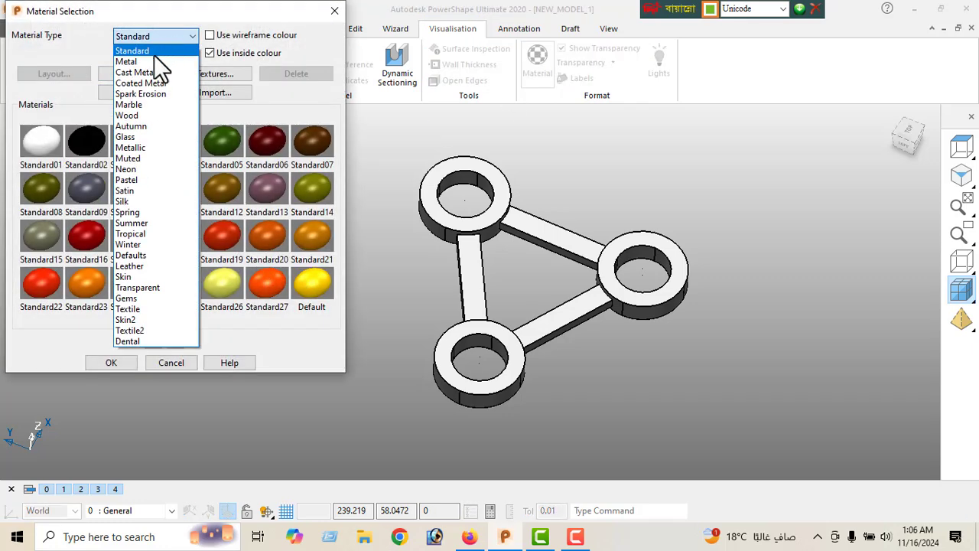
click(152, 60)
click(183, 38)
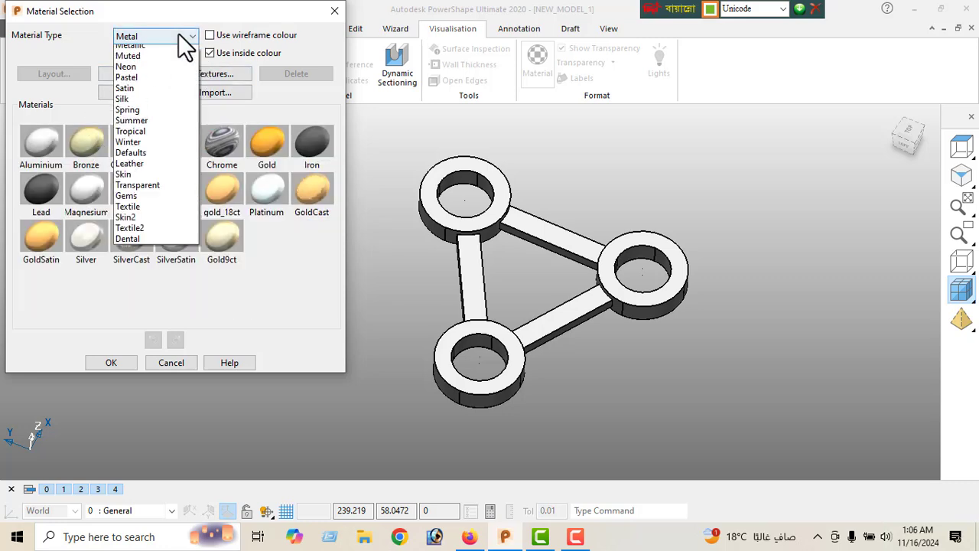
click(158, 69)
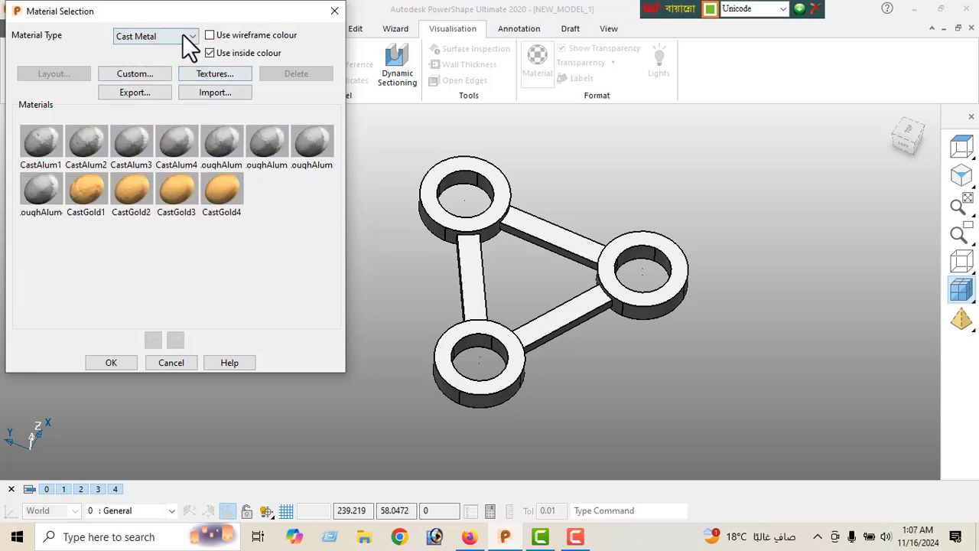
click(184, 38)
click(155, 85)
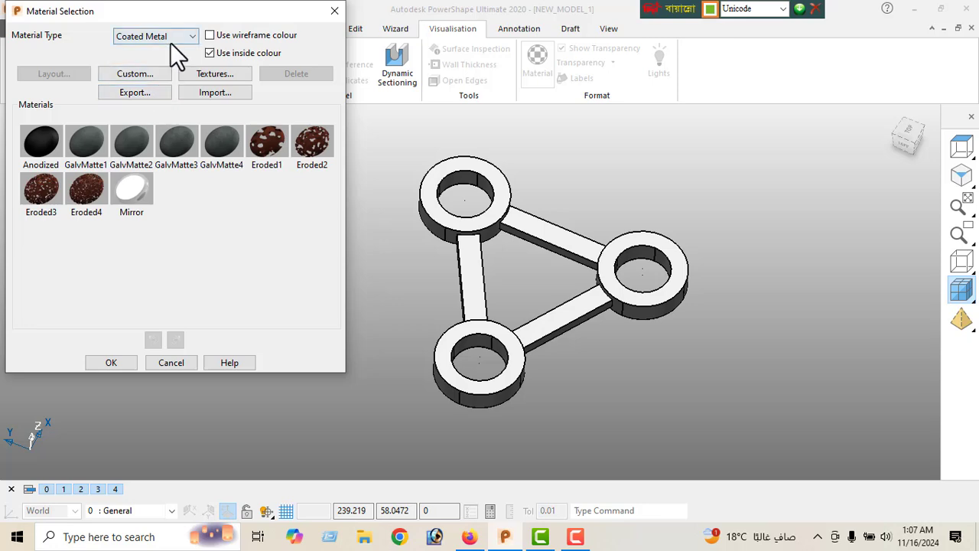
click(171, 37)
click(155, 94)
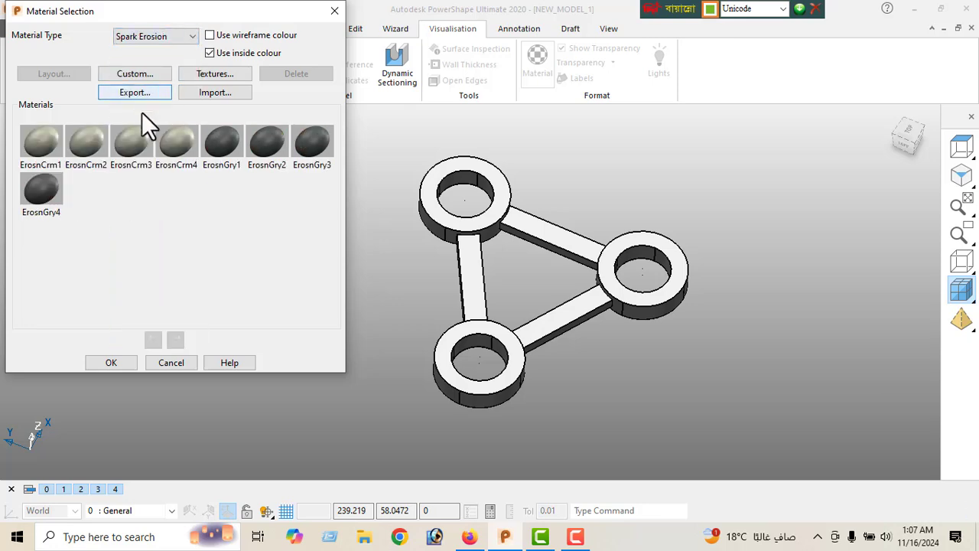
click(164, 37)
click(140, 106)
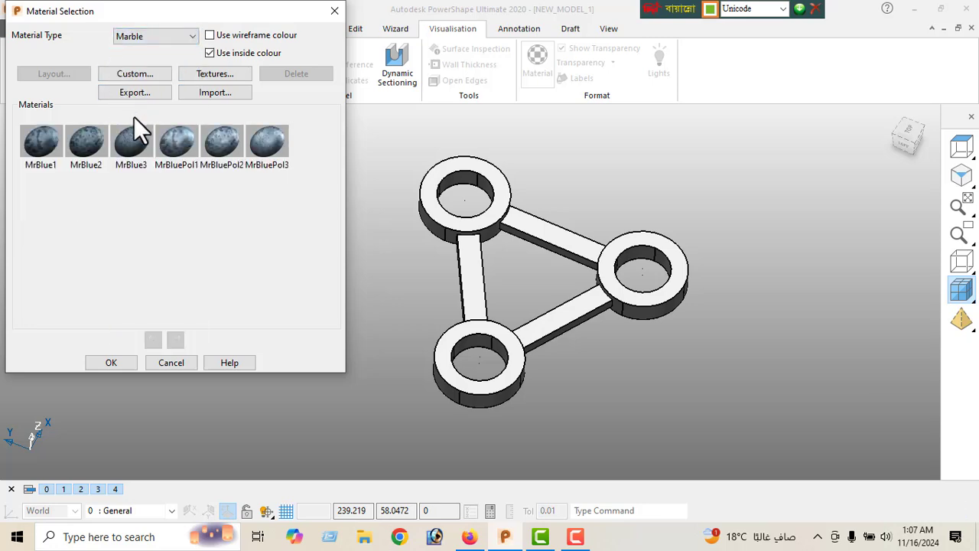
click(166, 36)
click(142, 145)
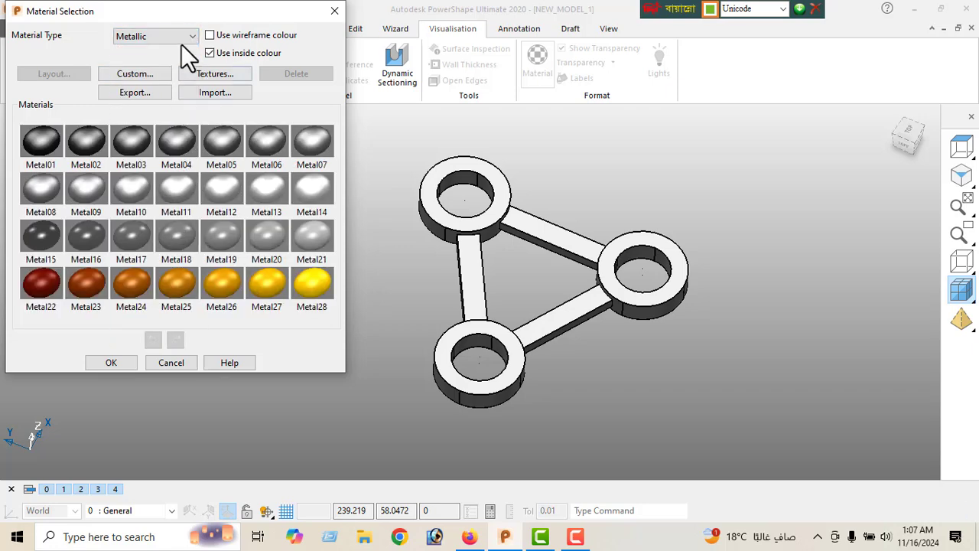
Apply the green Muted04 material from the Muted type to the whole link solid
click(179, 39)
click(128, 158)
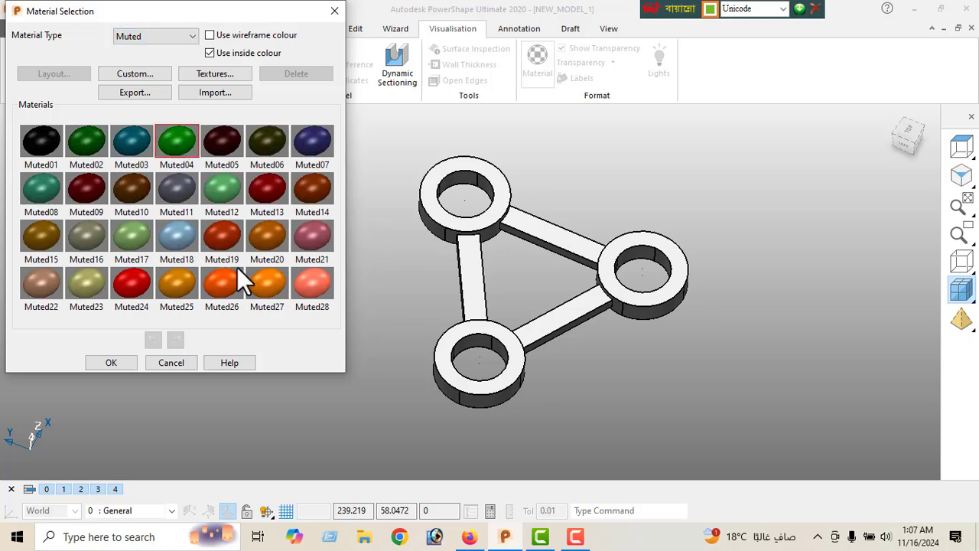
click(453, 335)
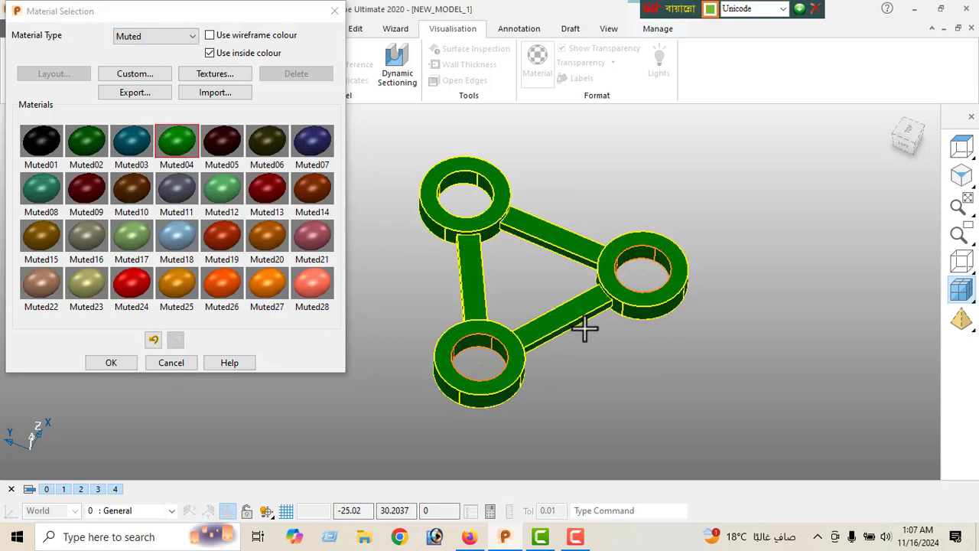
middle_drag(645, 385, 689, 315)
click(119, 368)
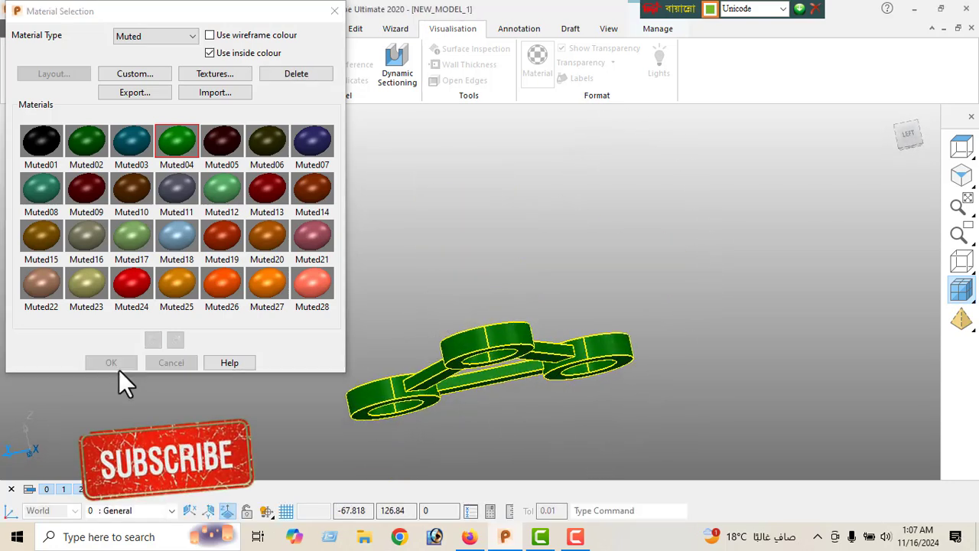